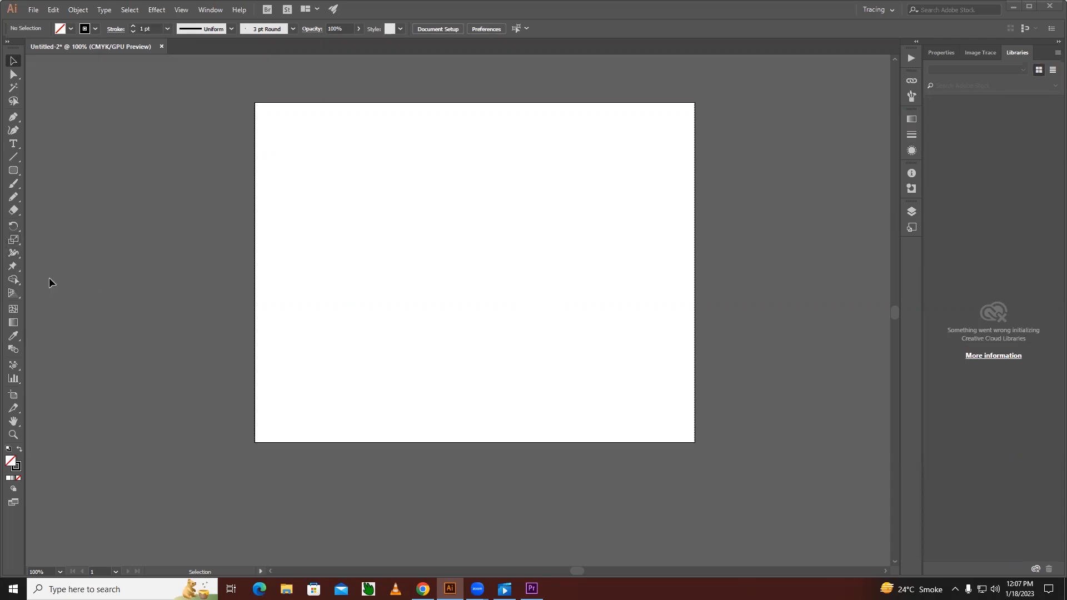
pyautogui.click(19, 229)
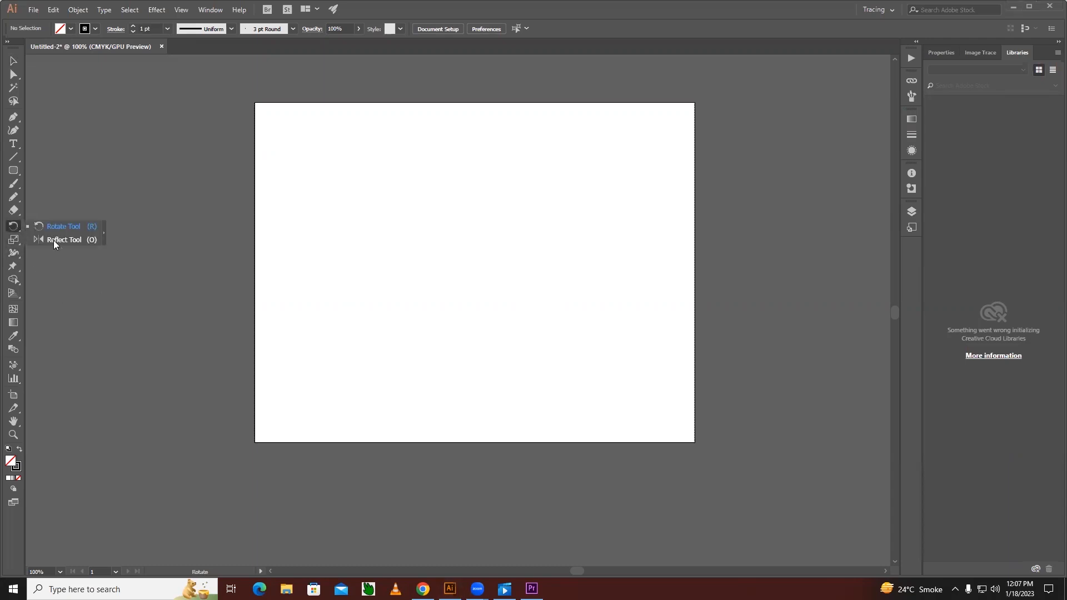
pyautogui.click(76, 240)
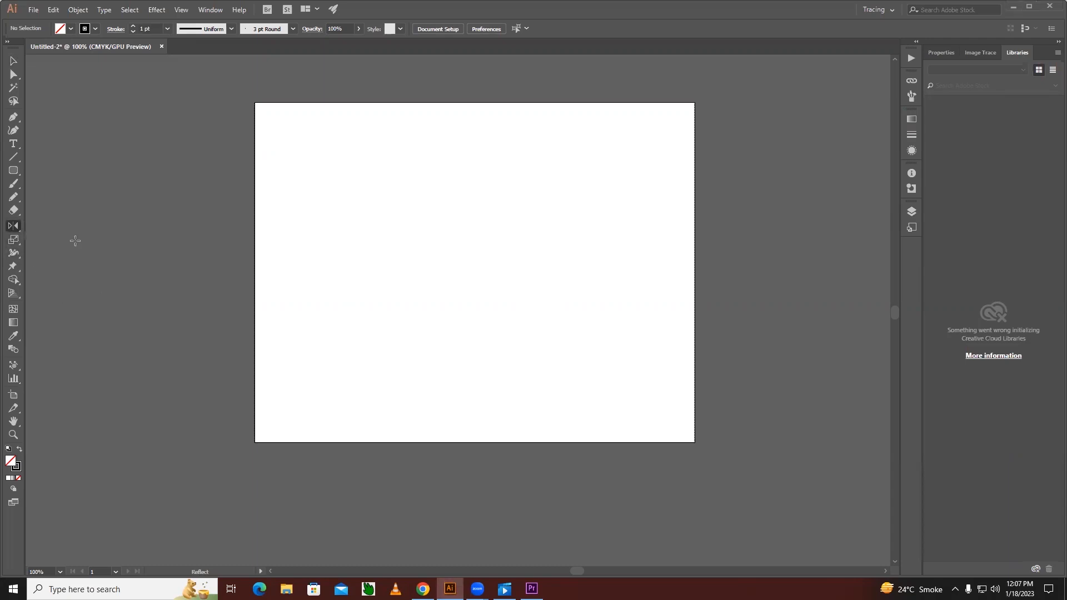
pyautogui.click(12, 227)
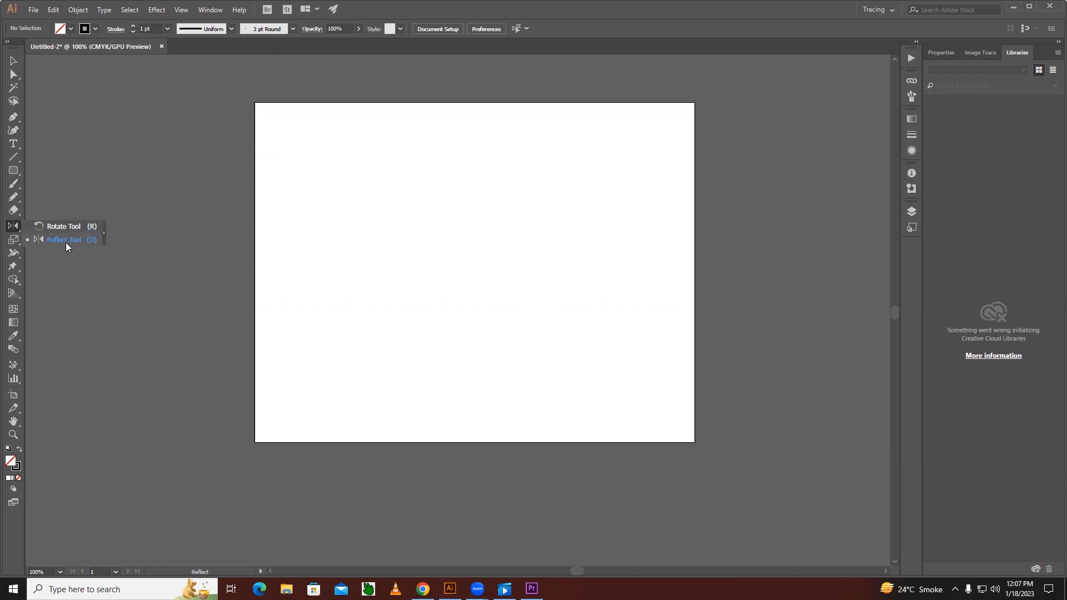
pyautogui.click(55, 228)
pyautogui.click(60, 227)
pyautogui.click(58, 227)
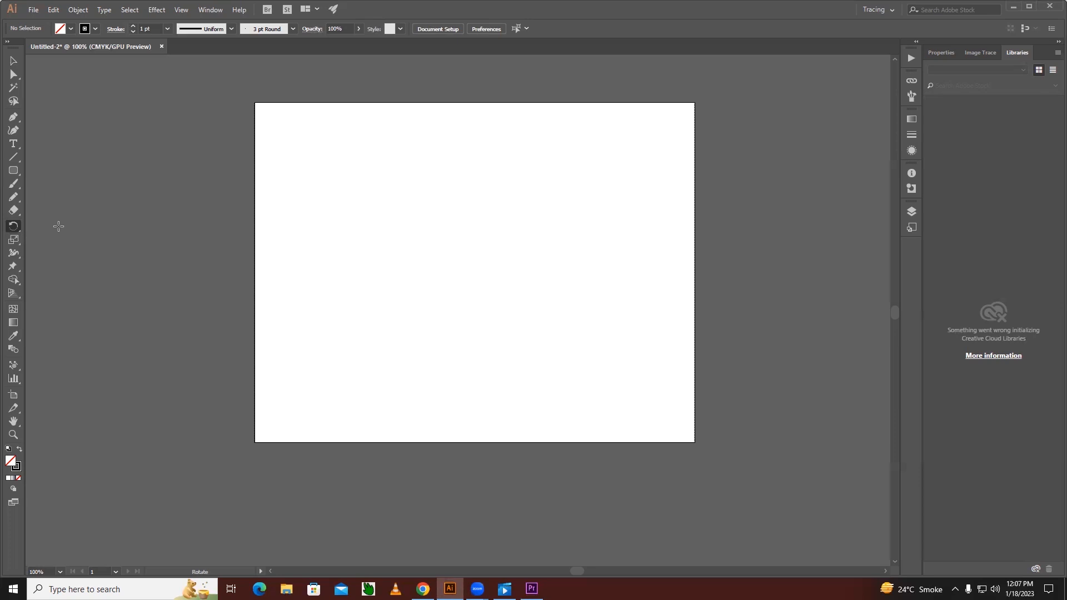
# Step: Draw an upright rounded rectangle about 21 mm wide and 65 mm high in the upper middle of the artboard
pyautogui.click(15, 173)
pyautogui.moveTo(443, 145); pyautogui.dragTo(477, 247)
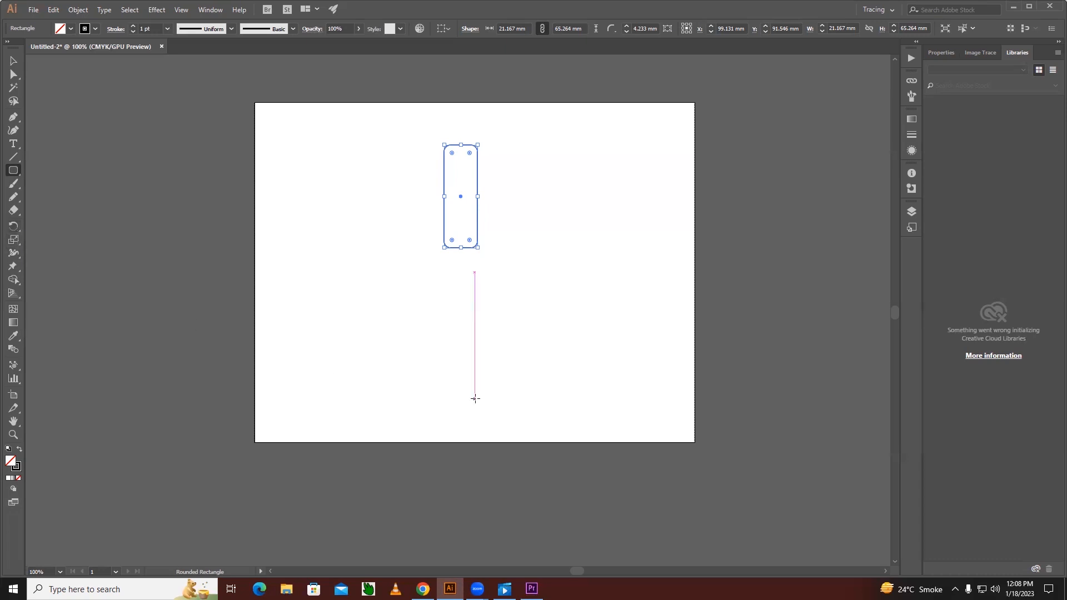
# Step: Make three copies of the rounded rectangle, rotated in steps of about 90° around a point just below it, forming a four-armed cross
pyautogui.press('r')
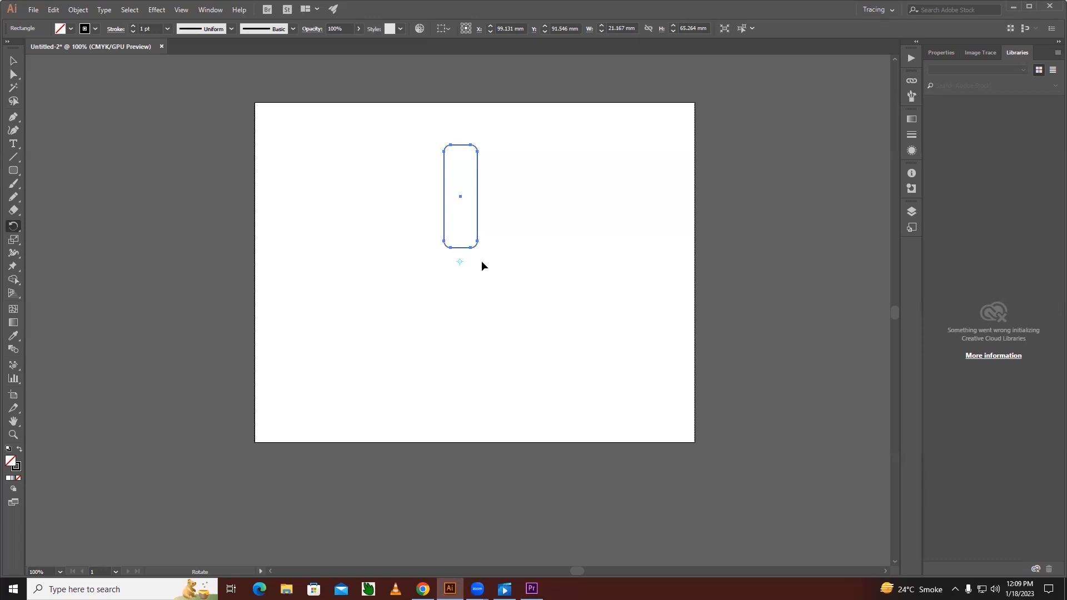
pyautogui.moveTo(481, 261); pyautogui.dragTo(451, 283)
pyautogui.hotkey('ctrl', 'z')
pyautogui.moveTo(472, 263); pyautogui.dragTo(485, 279)
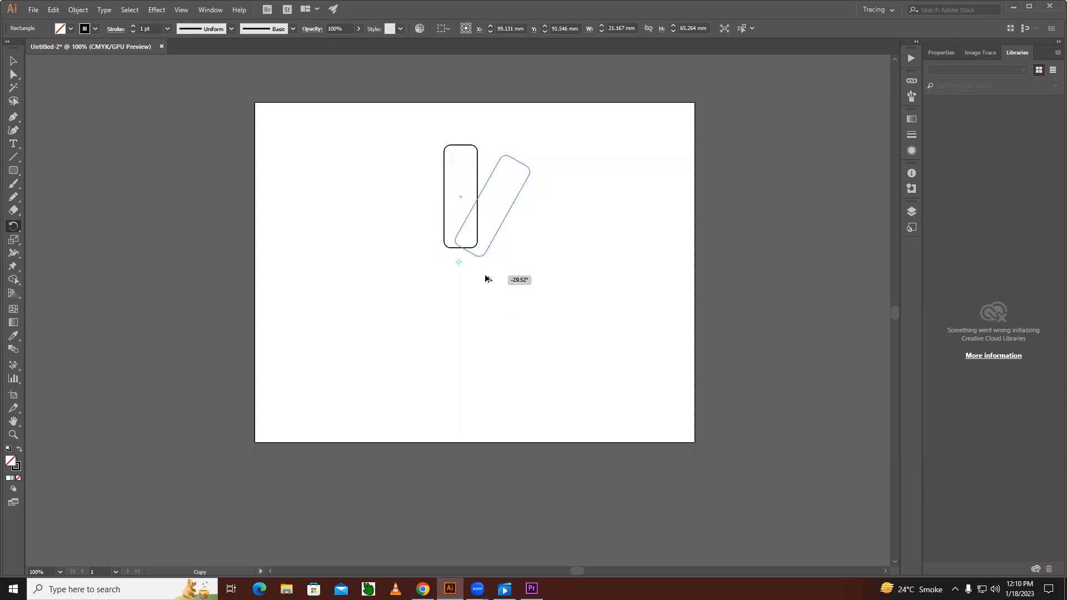
pyautogui.moveTo(485, 279); pyautogui.dragTo(458, 327)
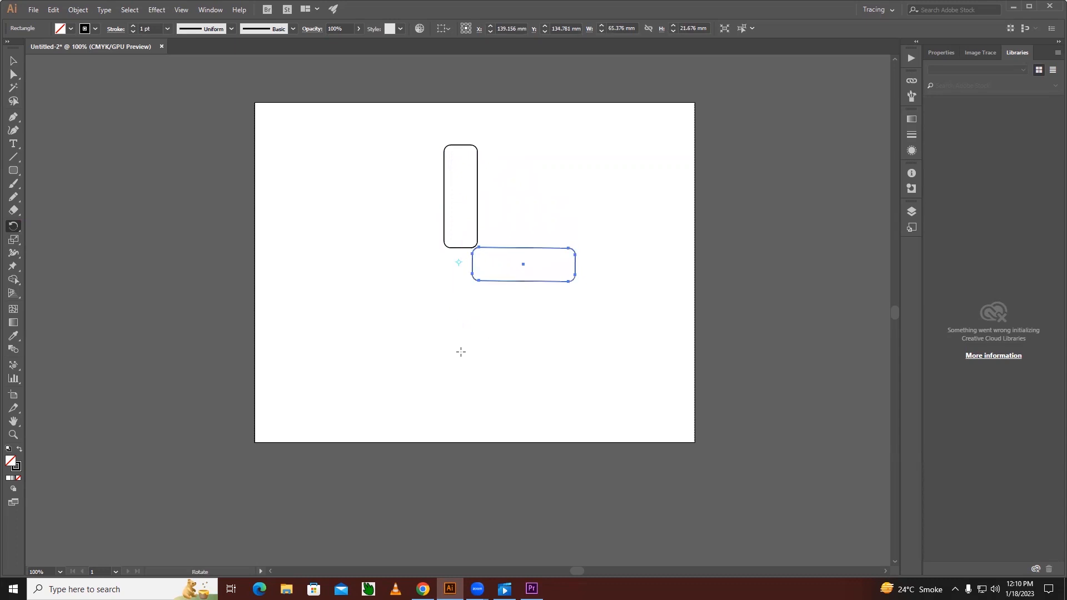
pyautogui.press('v')
pyautogui.hotkey('ctrl', 'd')
pyautogui.hotkey('ctrl', 'd')
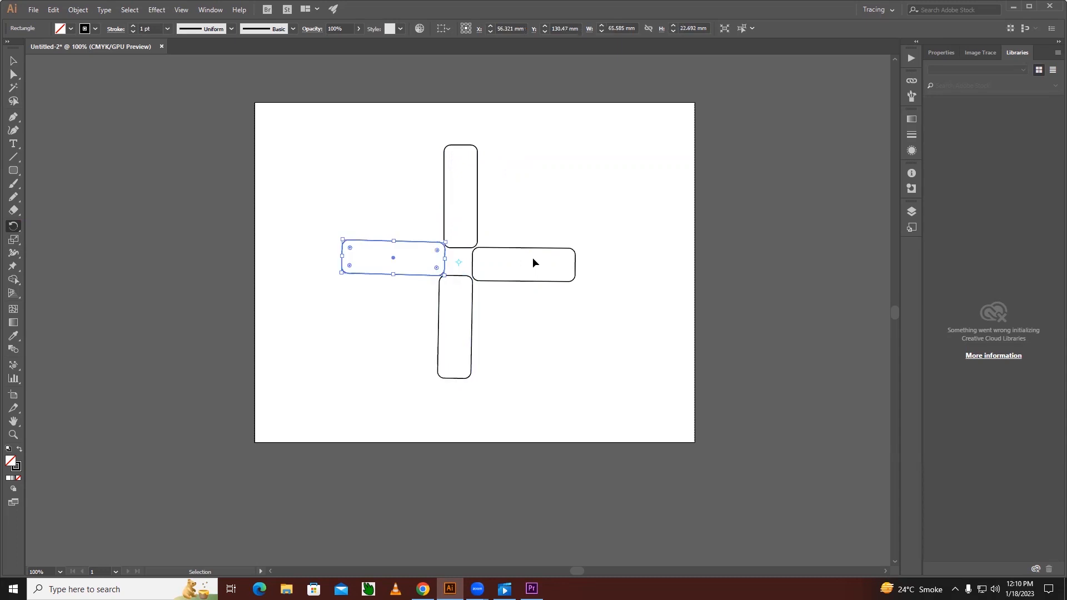
# Step: Undo the three rotated copies so that only the original rounded rectangle is left
pyautogui.hotkey('ctrl', 'z')
pyautogui.hotkey('ctrl', 'z')
pyautogui.hotkey('ctrl', 'z')
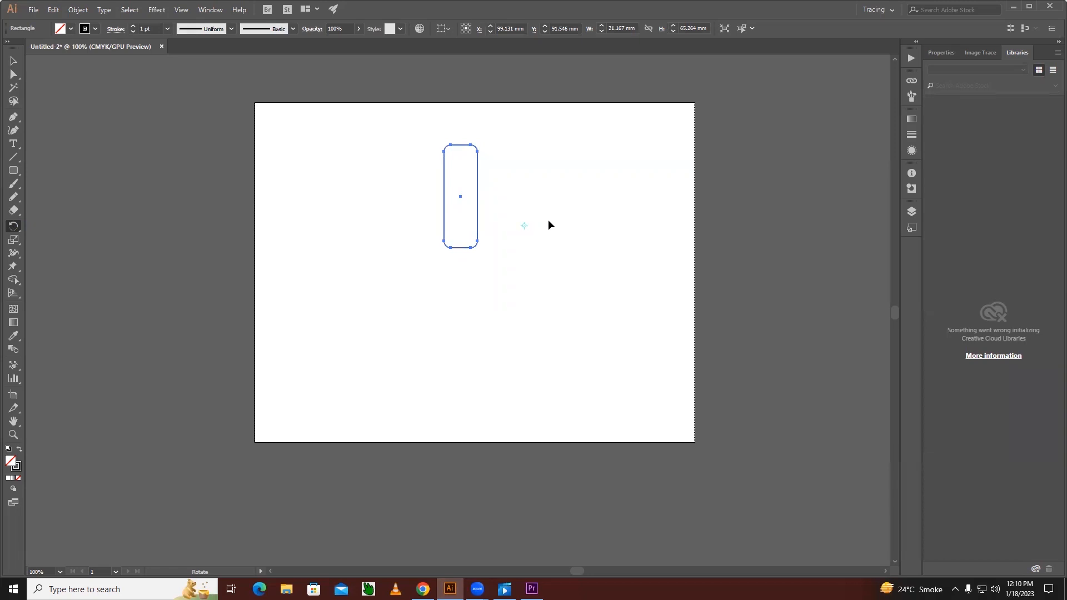
# Step: Try rotating the rounded rectangle around a point outside its right side, and undo it
pyautogui.moveTo(557, 218); pyautogui.dragTo(566, 289)
pyautogui.moveTo(567, 187); pyautogui.dragTo(584, 246)
pyautogui.hotkey('ctrl', 'z')
# Step: Make six evenly rotated copies of the rounded rectangle around a point inside its lower end, forming a seven-armed star
pyautogui.click(460, 239)
pyautogui.moveTo(502, 237); pyautogui.dragTo(485, 268)
pyautogui.hotkey('ctrl', 'd')
pyautogui.hotkey('ctrl', 'd')
pyautogui.hotkey('ctrl', 'd')
pyautogui.hotkey('ctrl', 'd')
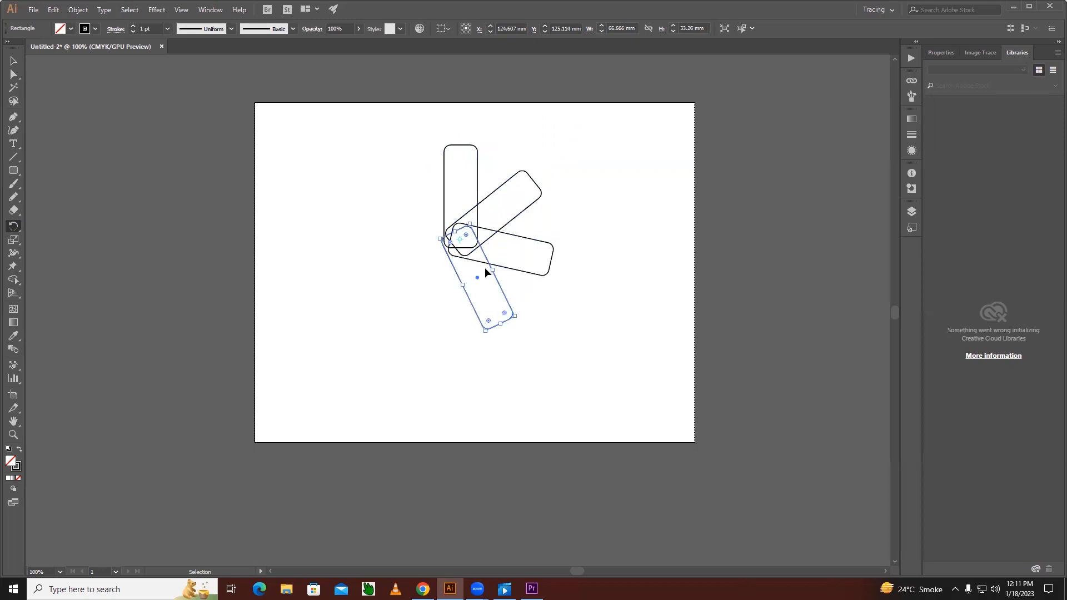
pyautogui.hotkey('ctrl', 'd')
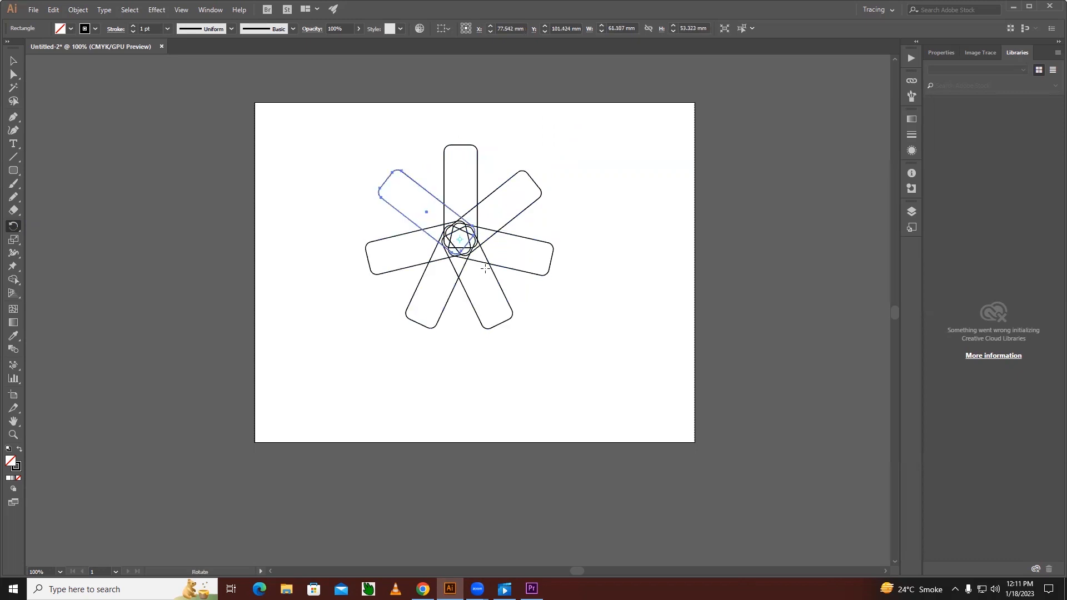
# Step: Undo all the rotated copies of the seven-armed star, keeping the original rounded rectangle
pyautogui.press('ctrl')
pyautogui.hotkey('ctrl', 'z')
pyautogui.hotkey('ctrl', 'z')
pyautogui.hotkey('ctrl', 'z')
pyautogui.hotkey('ctrl', 'z')
pyautogui.hotkey('ctrl', 'z')
pyautogui.hotkey('ctrl', 'z')
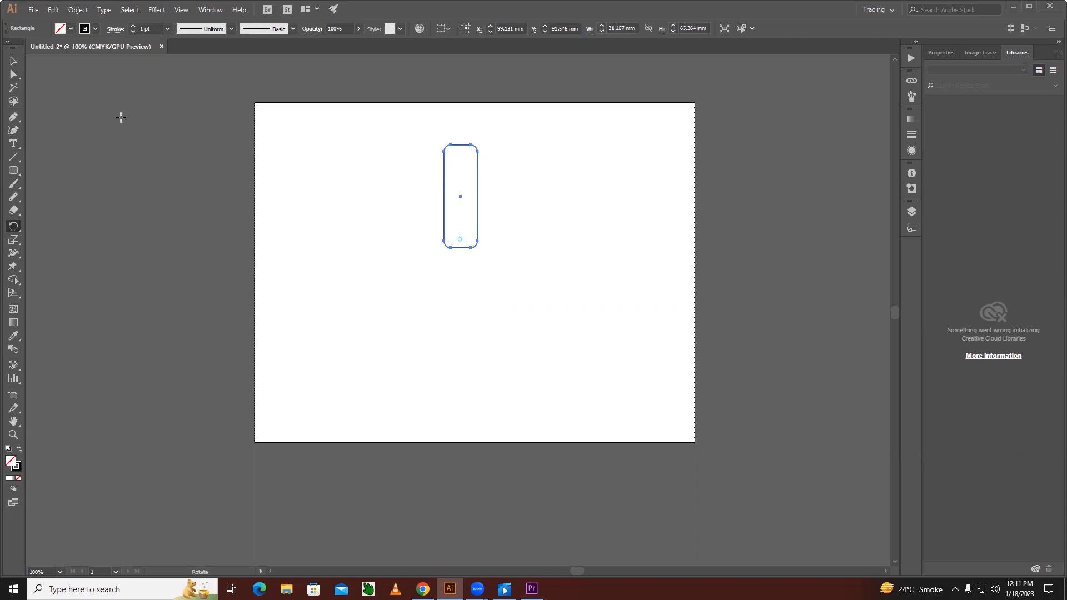
# Step: Move the rounded rectangle to the left part of the artboard and remove it
pyautogui.click(14, 61)
pyautogui.click(15, 228)
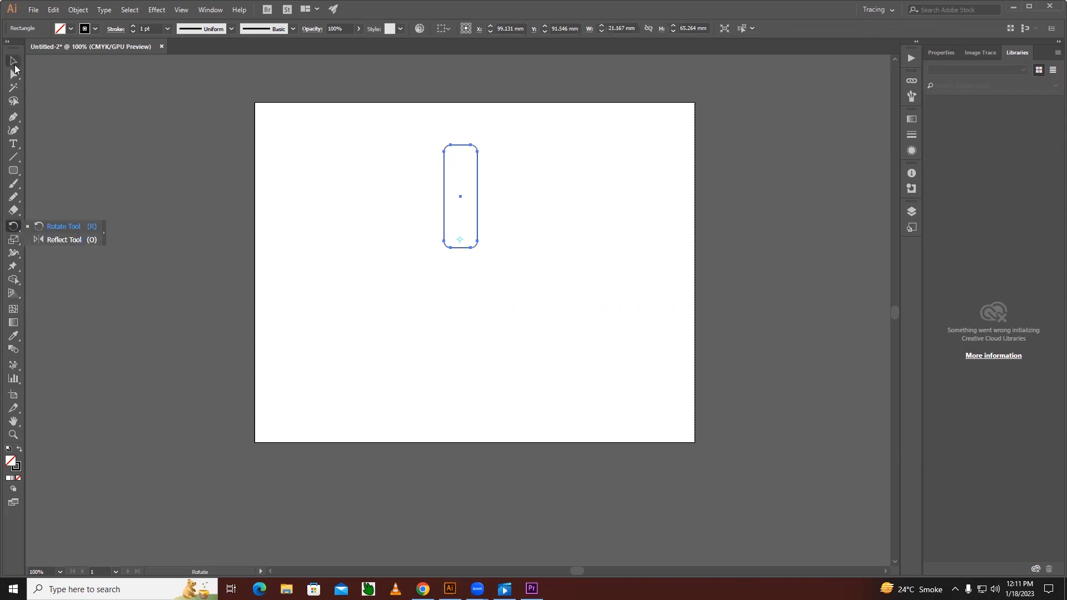
pyautogui.click(14, 61)
pyautogui.click(320, 219)
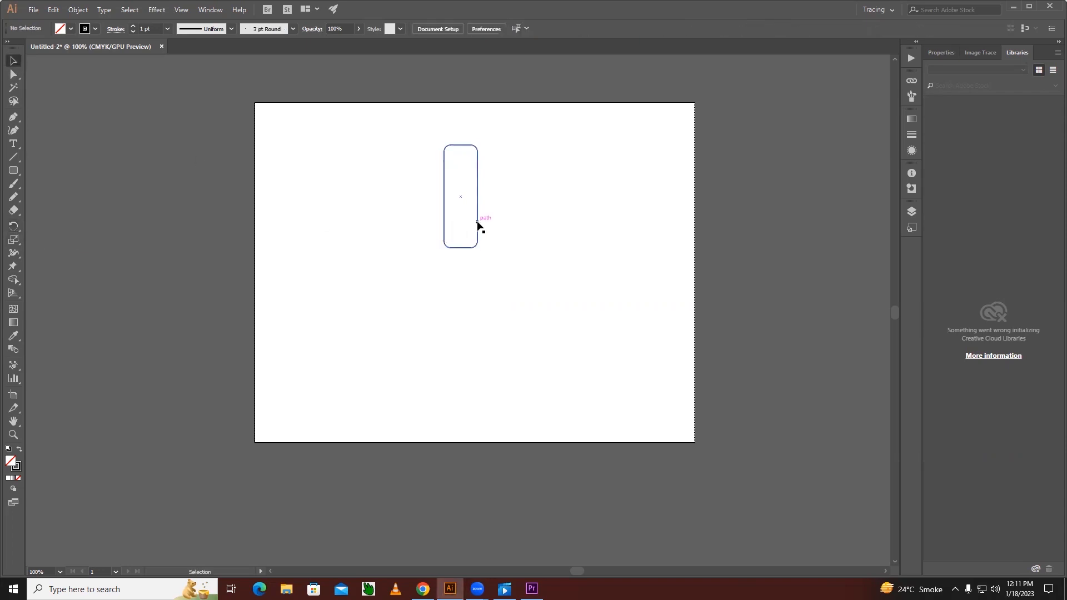
pyautogui.moveTo(477, 225); pyautogui.dragTo(356, 259)
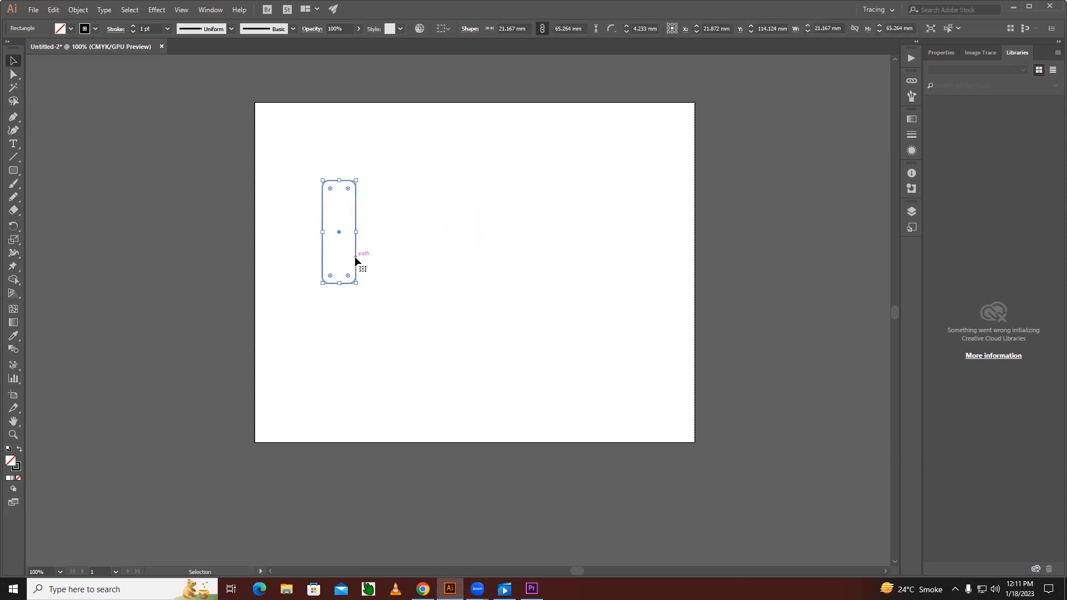
pyautogui.hotkey('ctrl', 'shift', 'a')
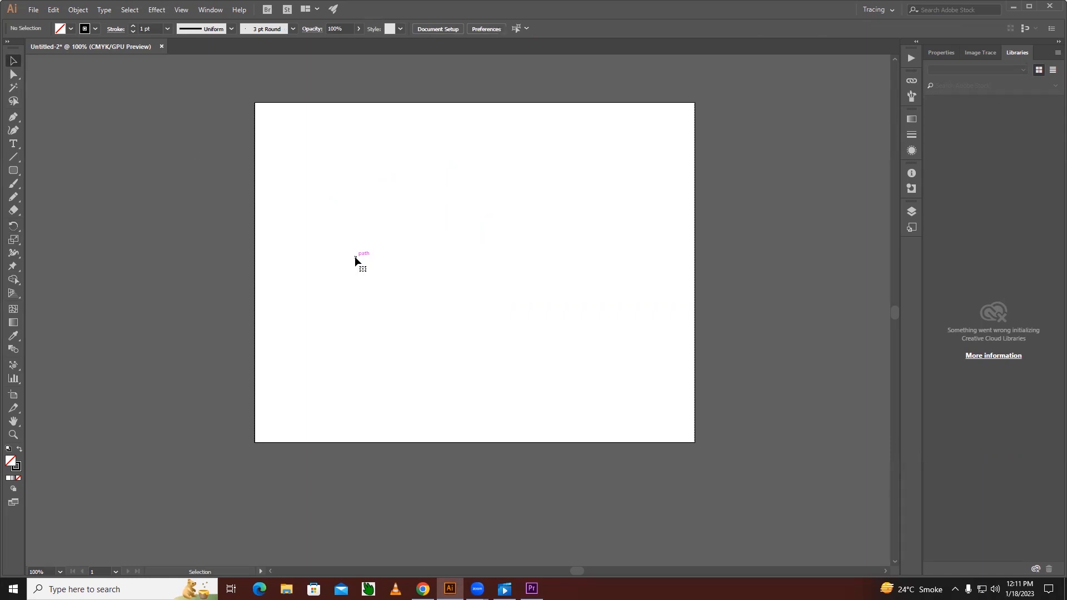
# Step: Draw a freehand bottle-shaped outline with curved sides, a rounded base and an open top using the Pen tool
pyautogui.click(13, 119)
pyautogui.click(506, 125)
pyautogui.moveTo(506, 195); pyautogui.dragTo(517, 213)
pyautogui.moveTo(510, 370); pyautogui.dragTo(487, 388)
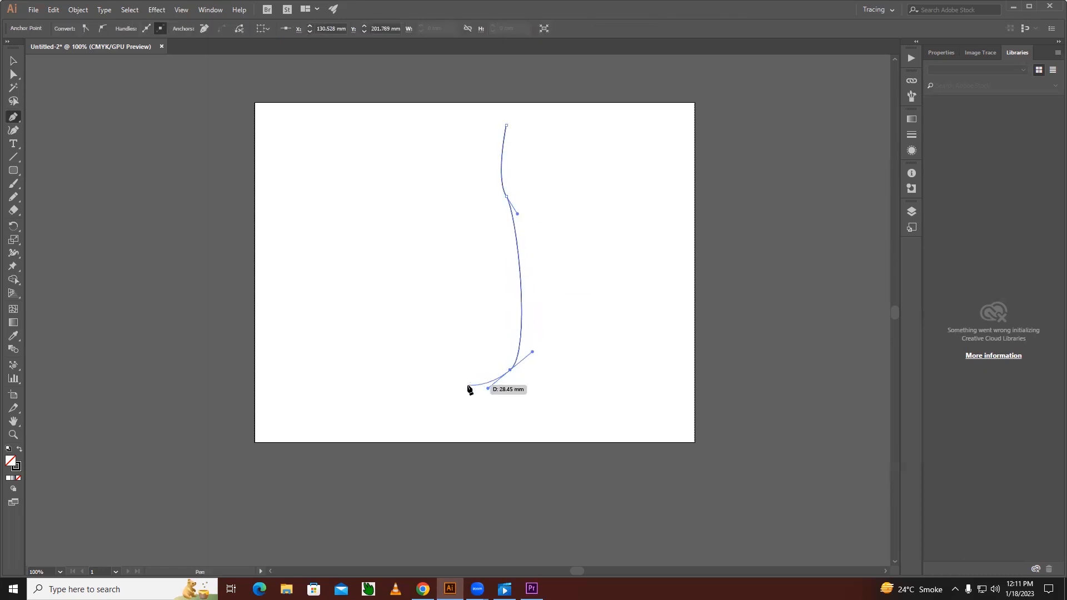
pyautogui.click(468, 385)
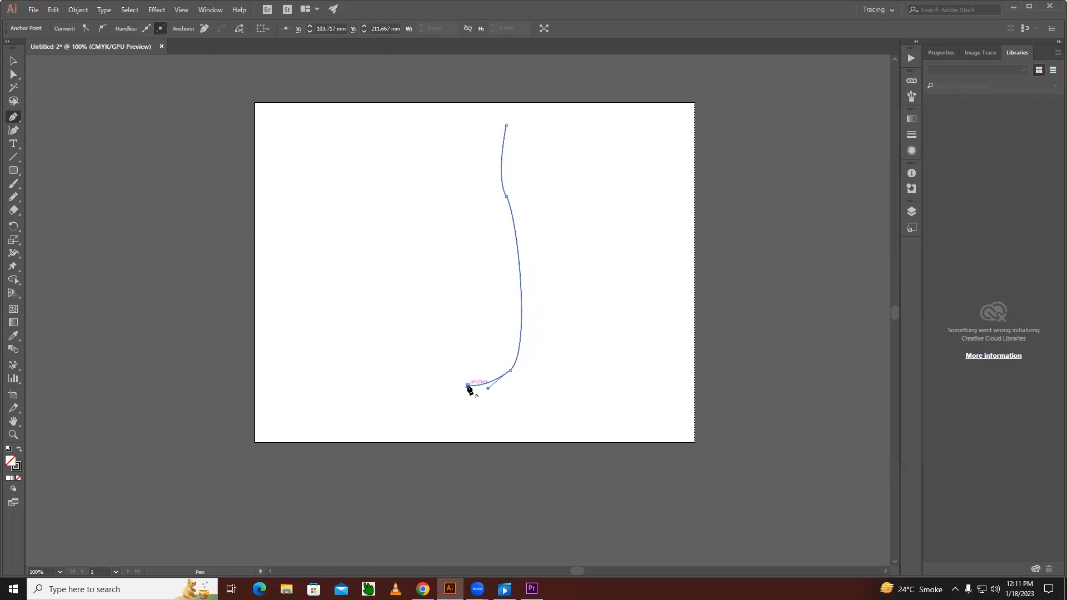
pyautogui.moveTo(468, 387); pyautogui.dragTo(420, 146)
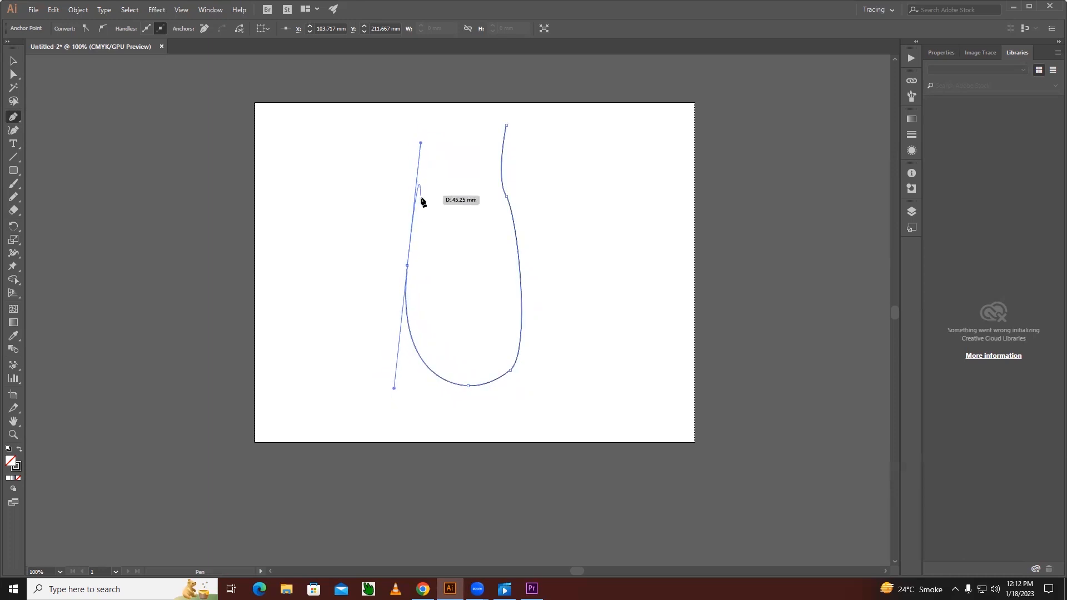
pyautogui.click(420, 163)
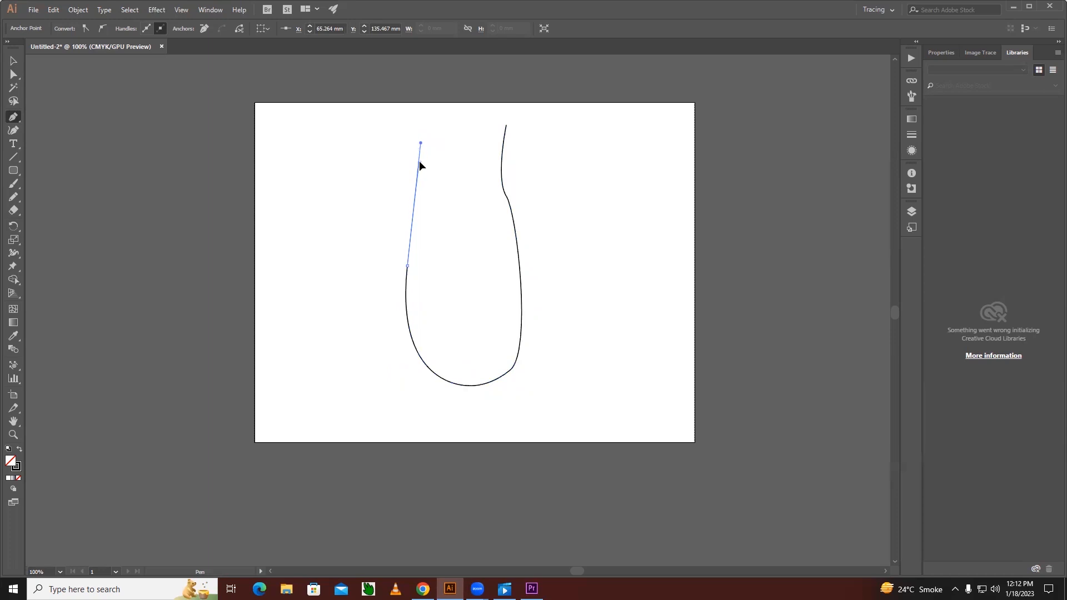
pyautogui.moveTo(398, 135); pyautogui.dragTo(378, 129)
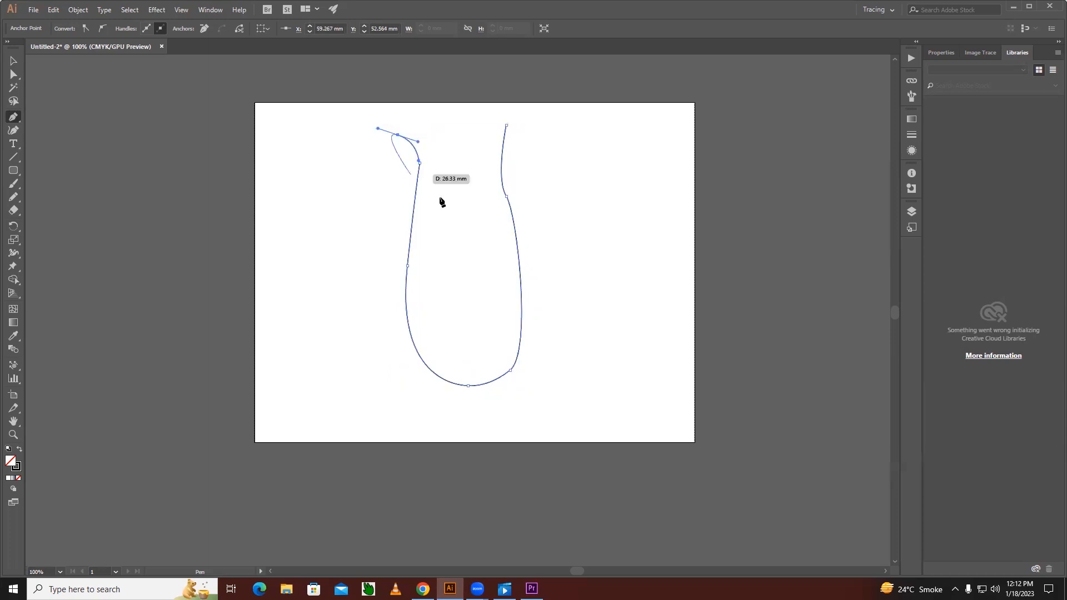
pyautogui.press('Escape')
pyautogui.click(505, 196)
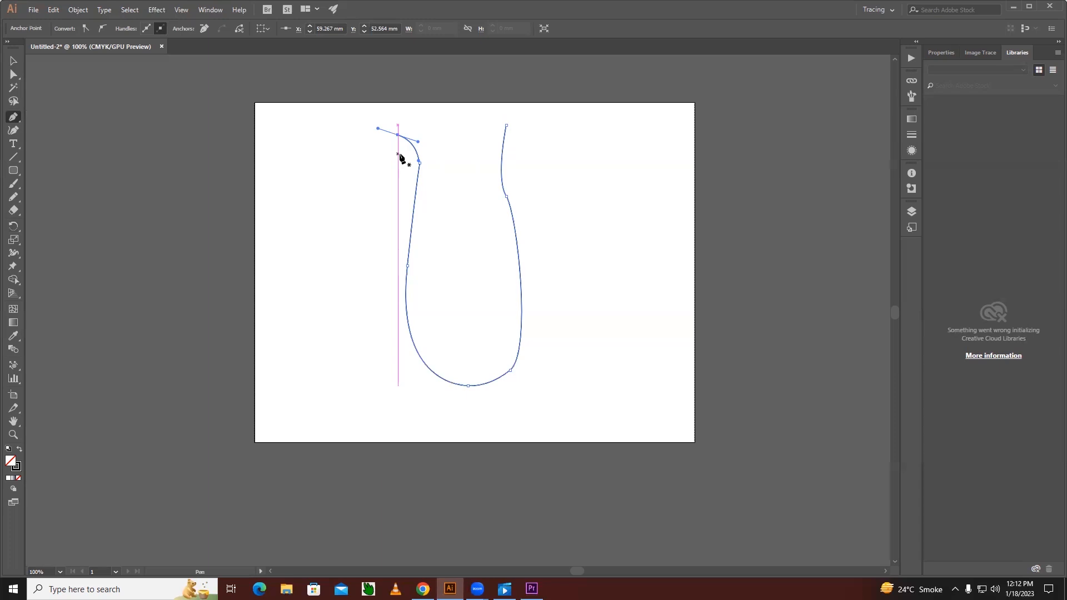
# Step: Delete the curved bottle-shaped outline from the artboard
pyautogui.press('v')
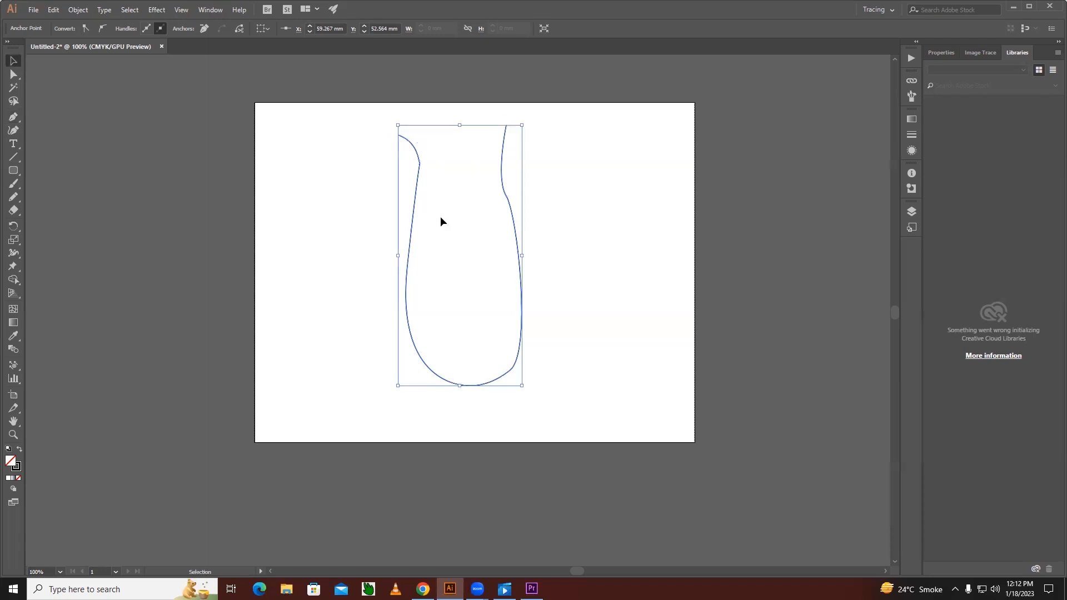
pyautogui.press('Delete')
pyautogui.press('Delete')
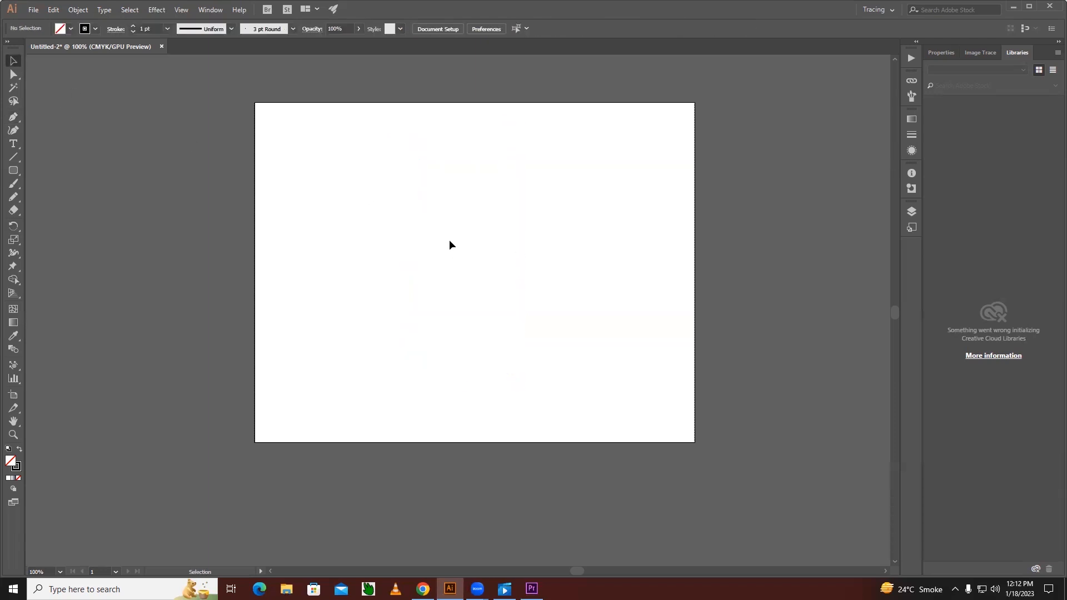
# Step: Draw an open, stepped half-bottle outline of straight, right-angled Pen segments, about 20 mm wide and 138 mm high, and deselect it
pyautogui.click(13, 117)
pyautogui.click(483, 131)
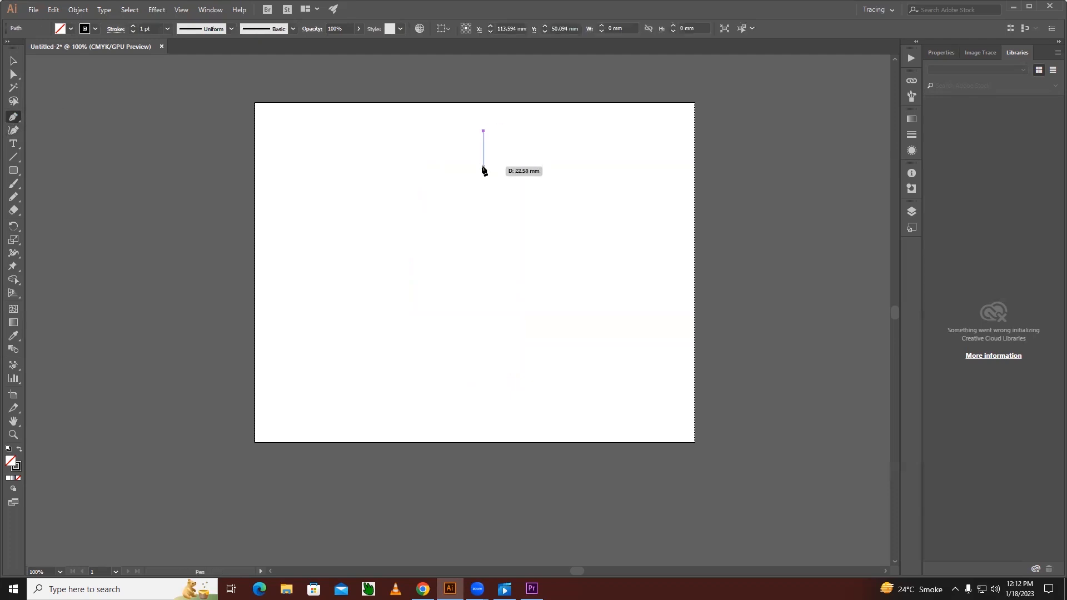
pyautogui.click(483, 164)
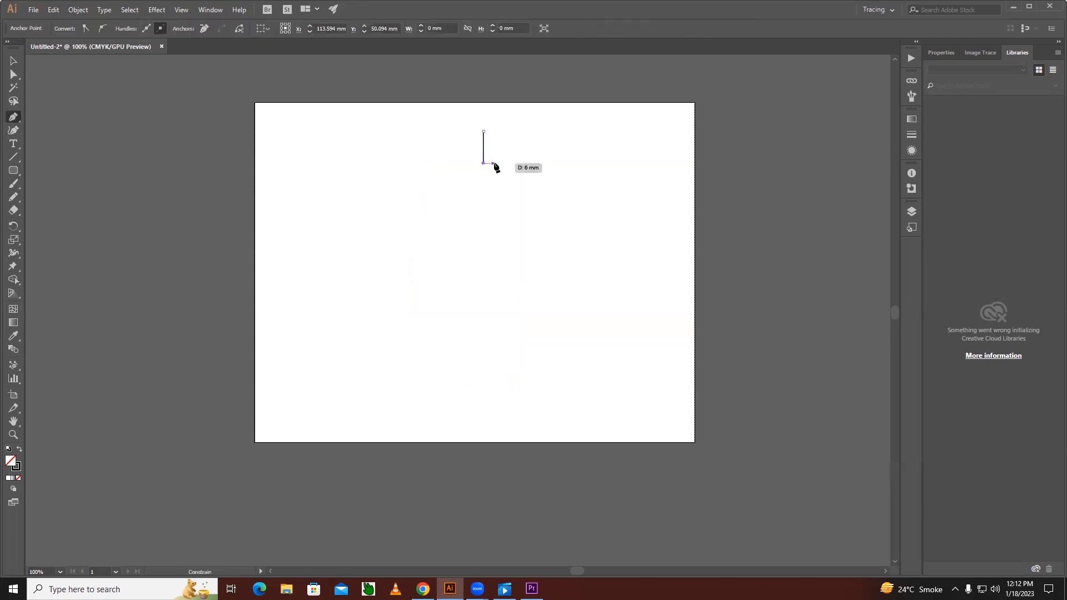
pyautogui.keyDown('shift'); pyautogui.click(507, 163); pyautogui.keyUp('shift')
pyautogui.keyDown('shift'); pyautogui.click(507, 348); pyautogui.keyUp('shift')
pyautogui.keyDown('shift'); pyautogui.click(475, 347); pyautogui.keyUp('shift')
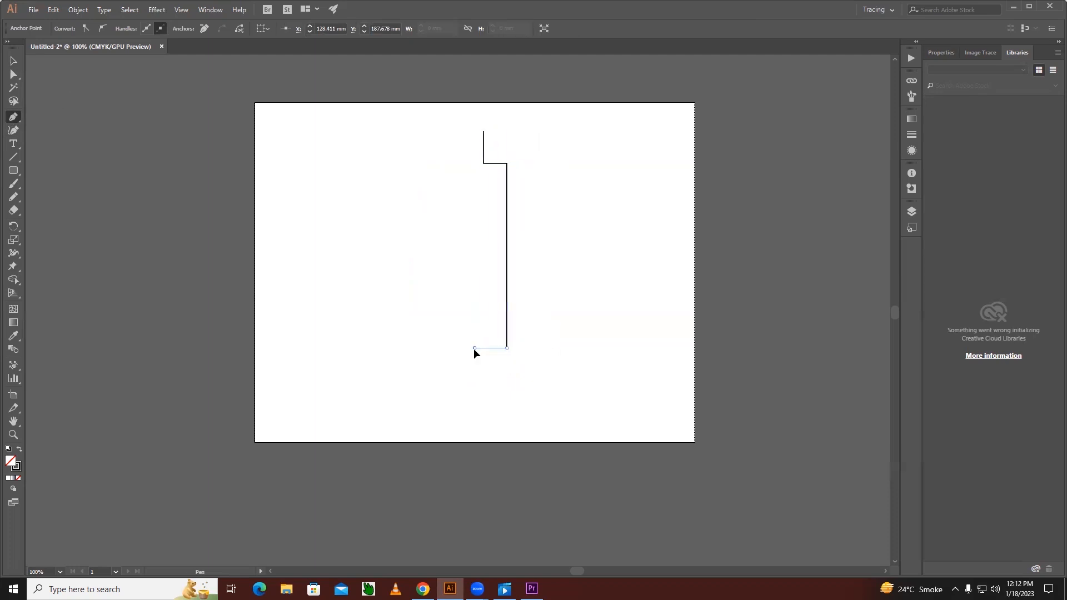
pyautogui.click(13, 61)
pyautogui.click(357, 220)
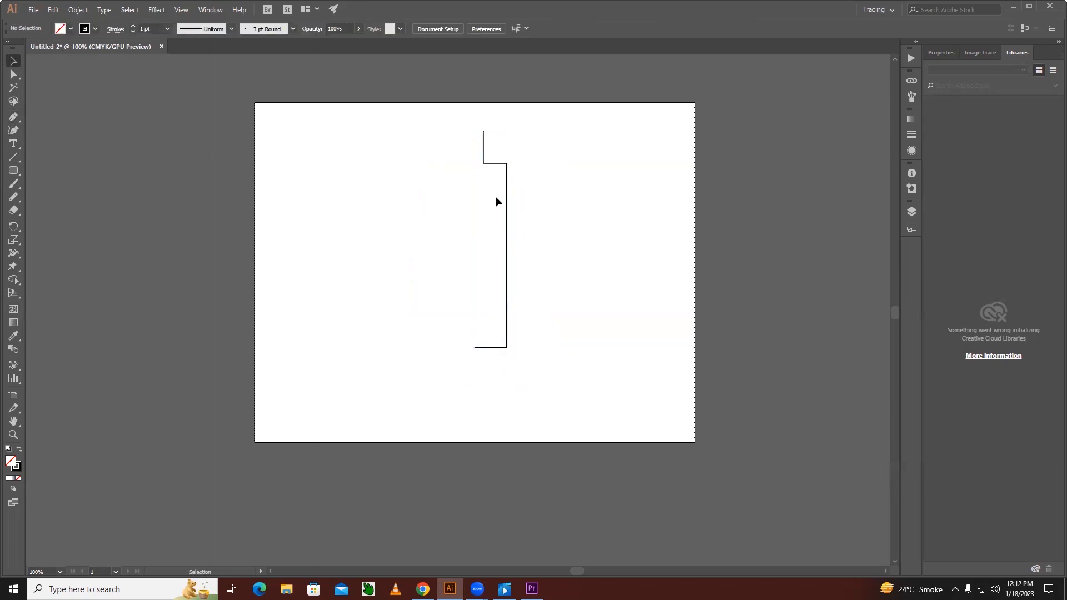
# Step: Bring up the Reflect options for the half-bottle outline and preview its mirror image across the vertical axis
pyautogui.click(506, 166)
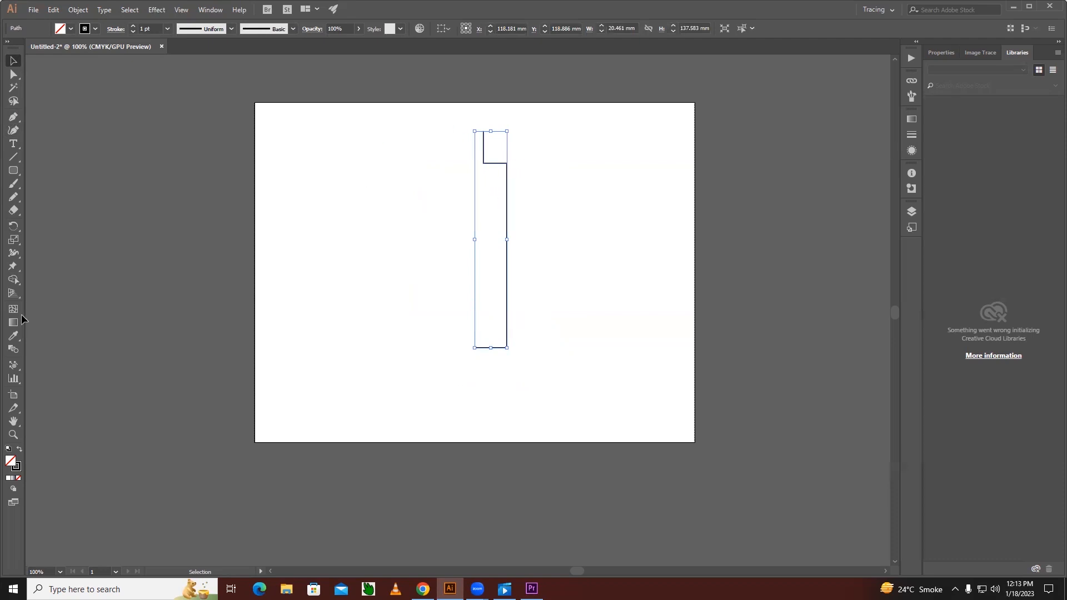
pyautogui.click(16, 231)
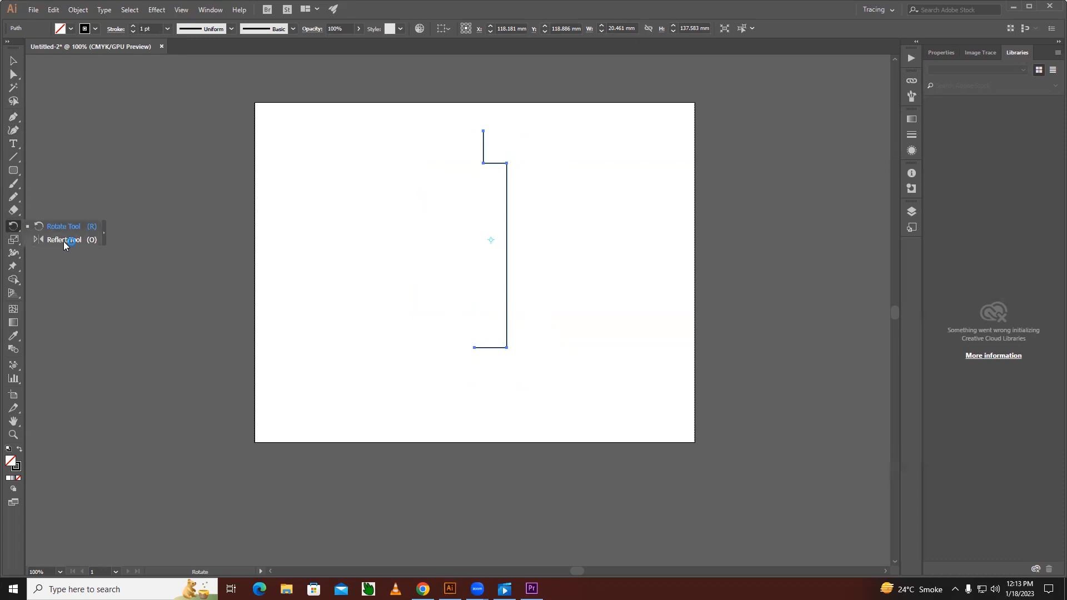
pyautogui.press('v')
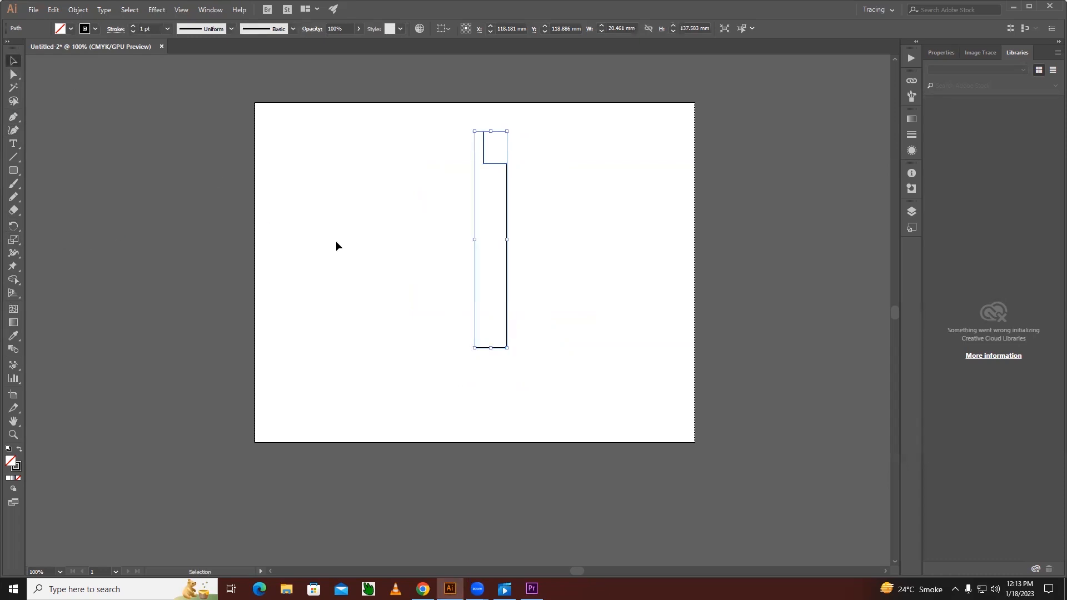
pyautogui.press('o')
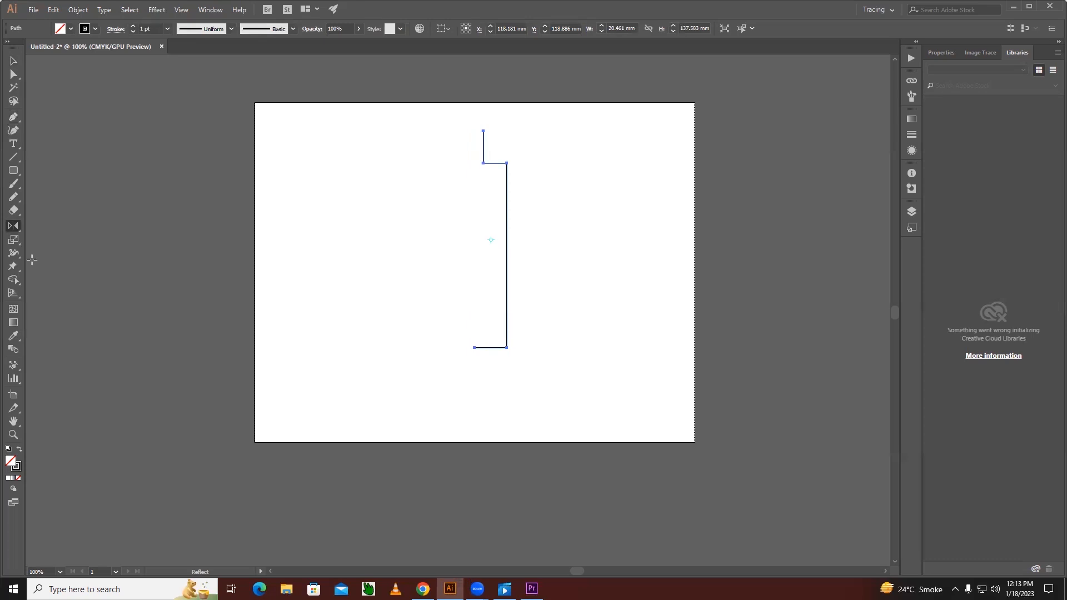
pyautogui.click(17, 232)
pyautogui.doubleClick(13, 227)
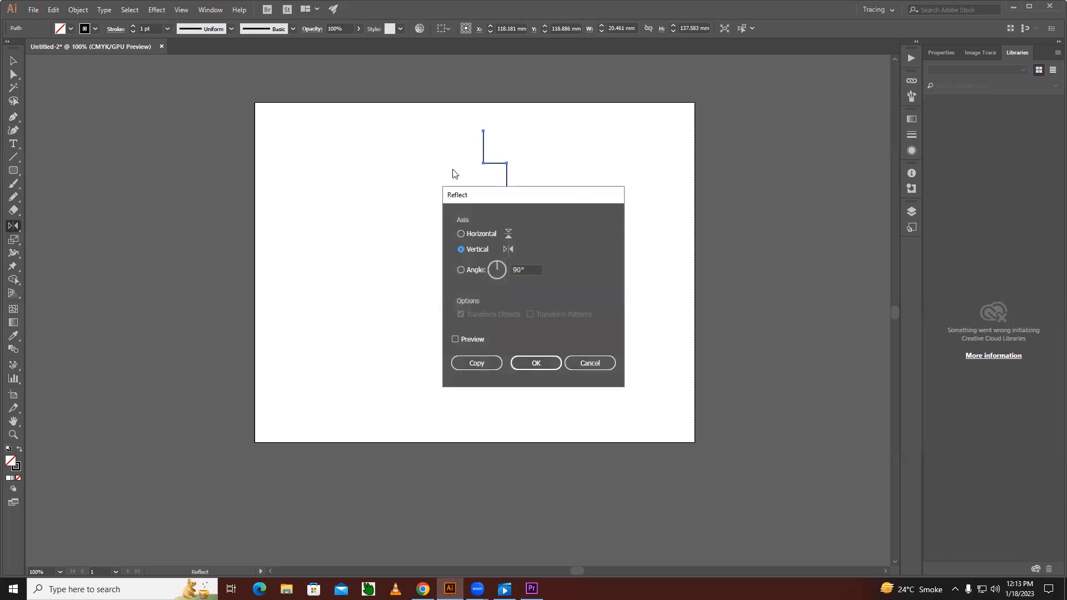
pyautogui.moveTo(533, 200); pyautogui.dragTo(670, 165)
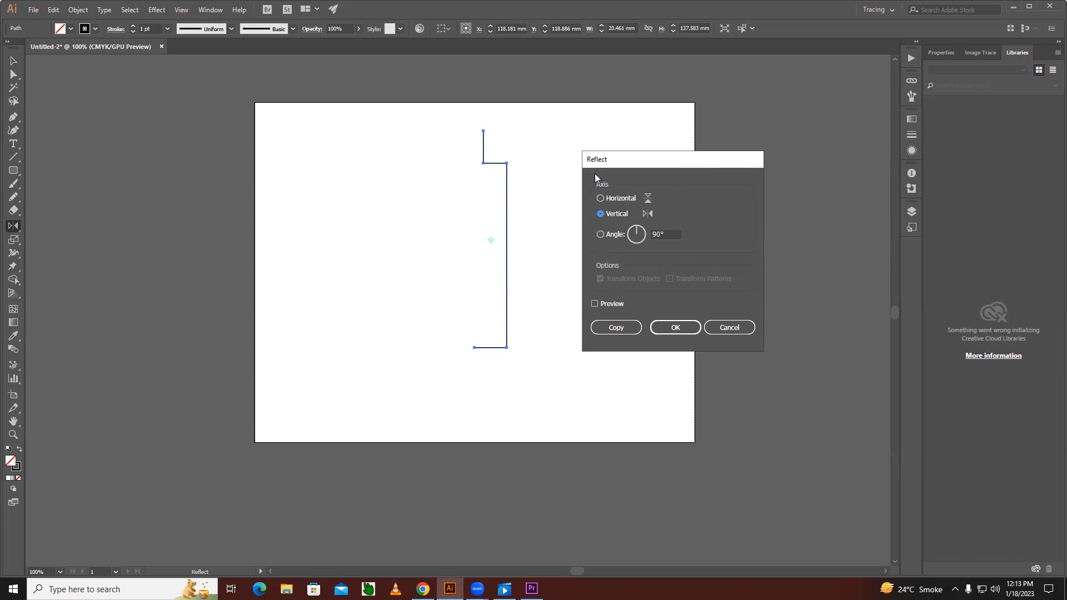
pyautogui.click(594, 304)
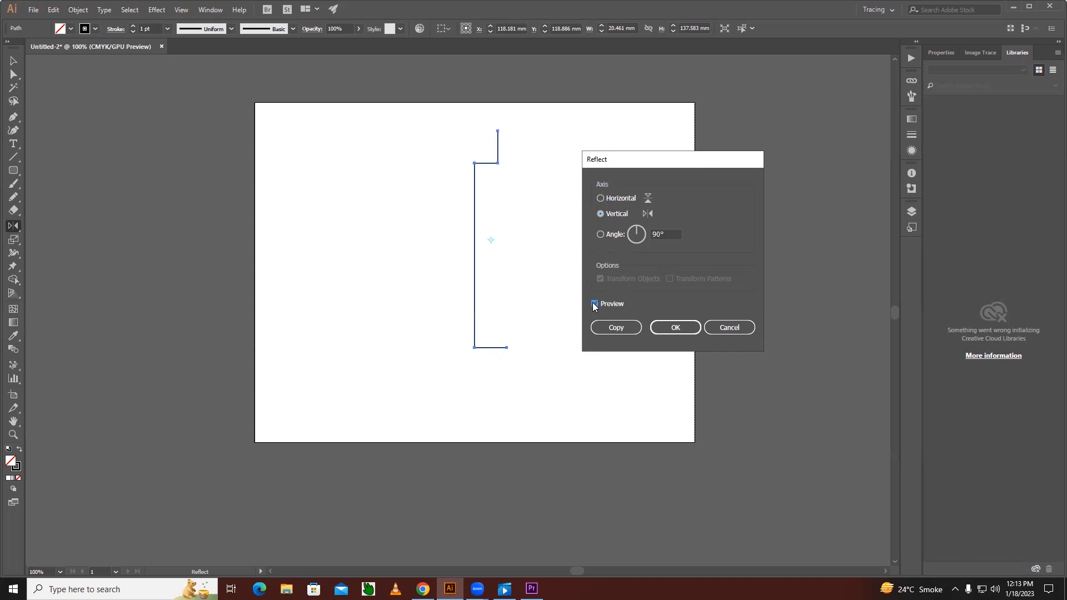
# Step: Preview the half-bottle outline reflected across the horizontal axis and set the axis back to vertical
pyautogui.click(600, 214)
pyautogui.click(634, 200)
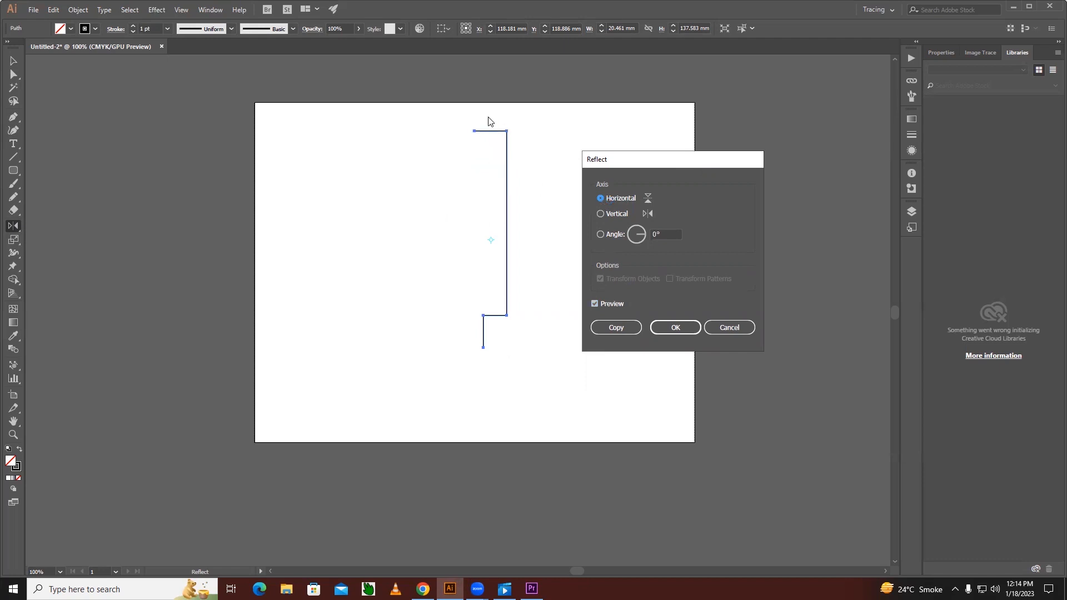
pyautogui.click(491, 157)
pyautogui.click(602, 215)
pyautogui.click(601, 215)
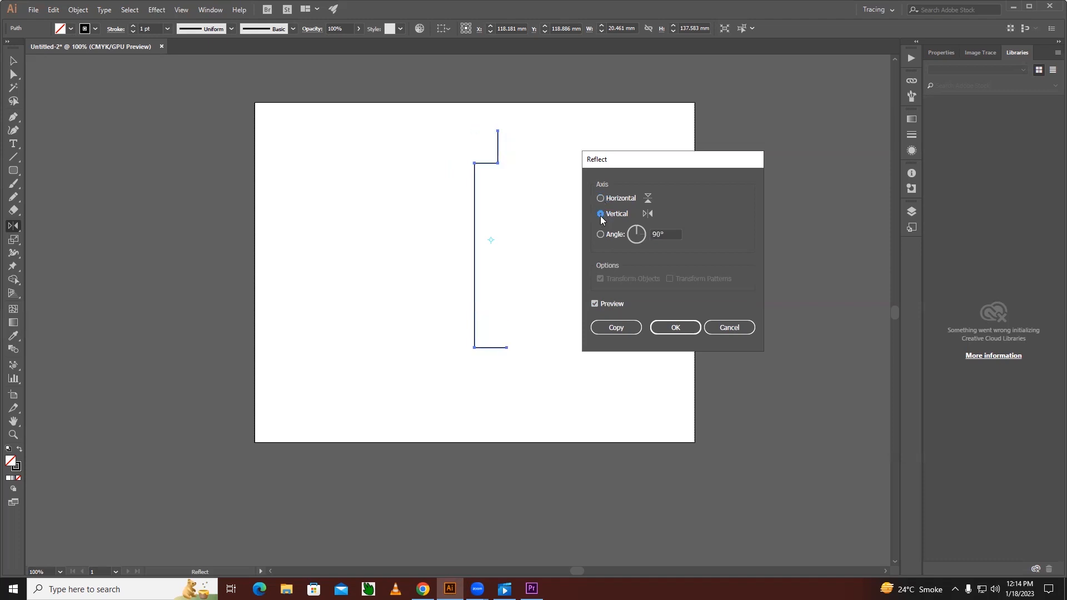
# Step: Set the reflection axis to a 45° angle and compare the outline with the preview on and off
pyautogui.click(602, 234)
pyautogui.click(670, 234)
pyautogui.write('45')
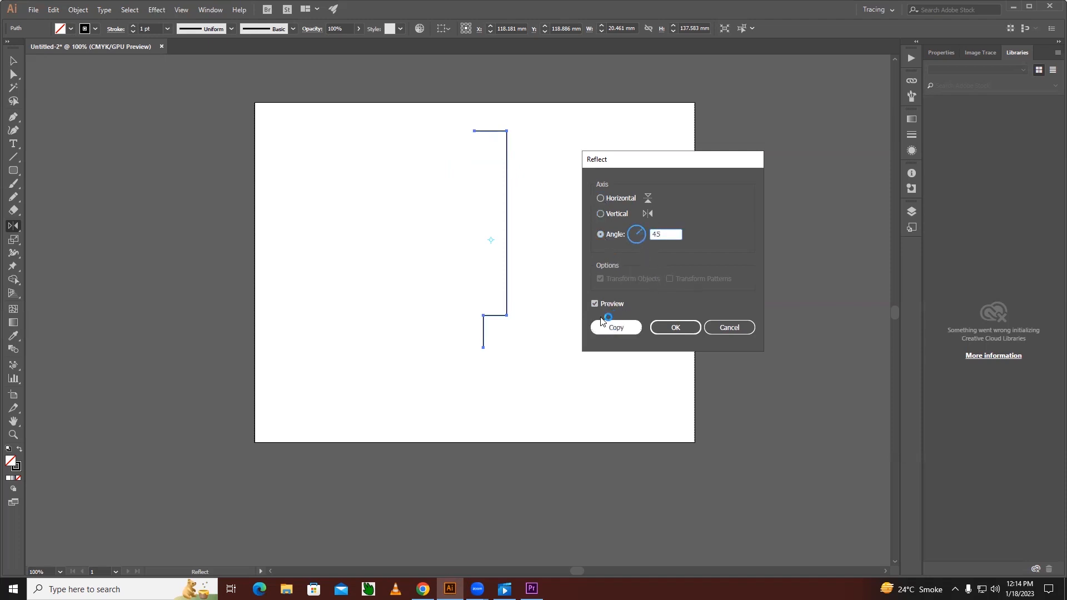
pyautogui.press('Tab')
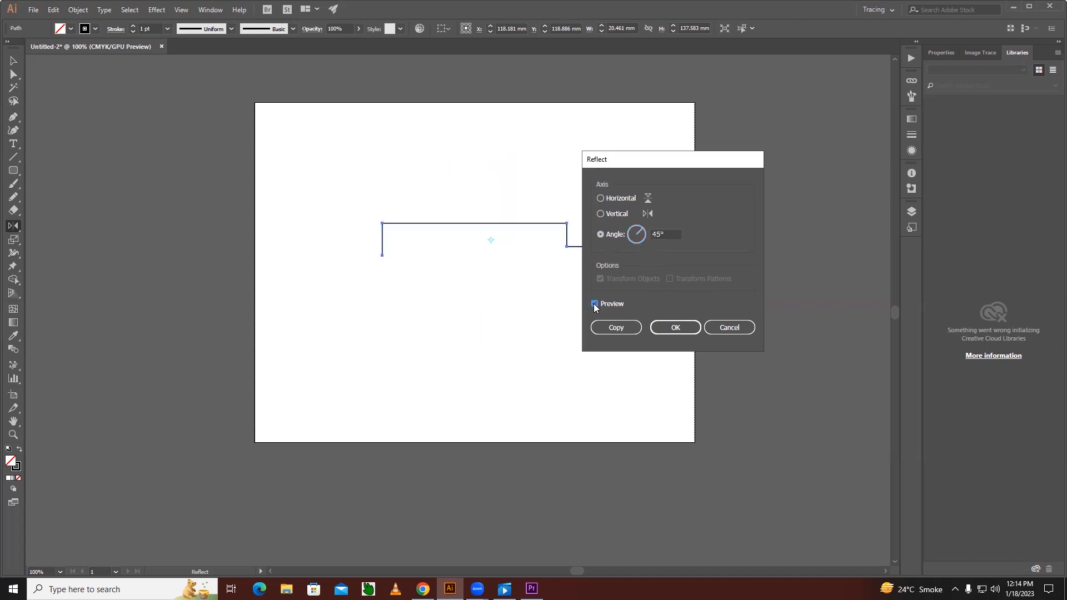
pyautogui.click(595, 304)
pyautogui.click(594, 304)
pyautogui.click(594, 304)
pyautogui.click(594, 304)
pyautogui.click(594, 304)
pyautogui.click(594, 304)
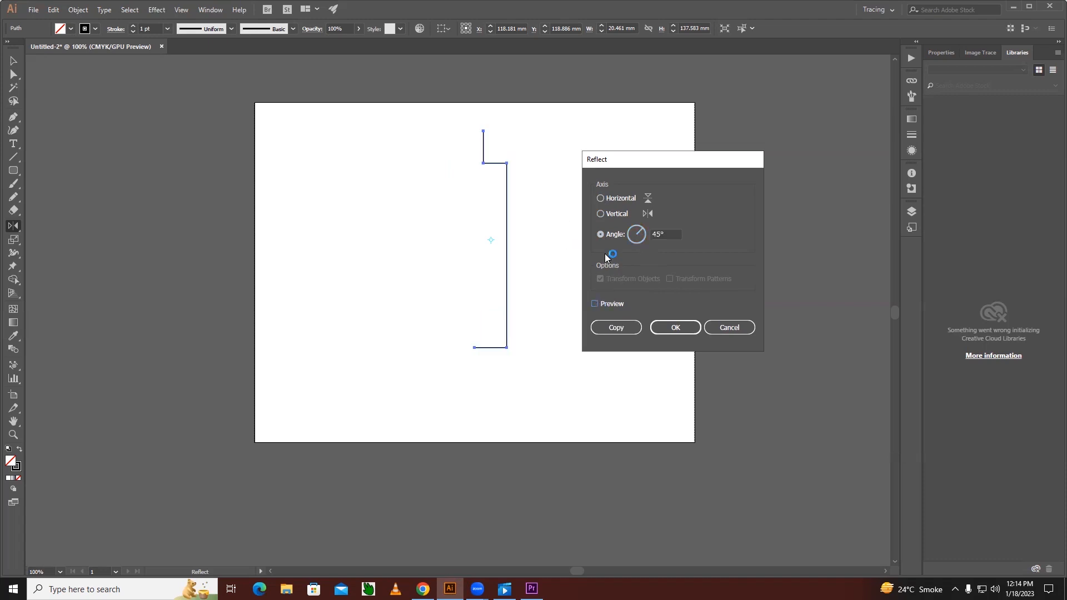
# Step: Create a mirrored copy of the half-bottle outline across the vertical axis with the preview enabled
pyautogui.click(601, 200)
pyautogui.click(601, 215)
pyautogui.click(595, 304)
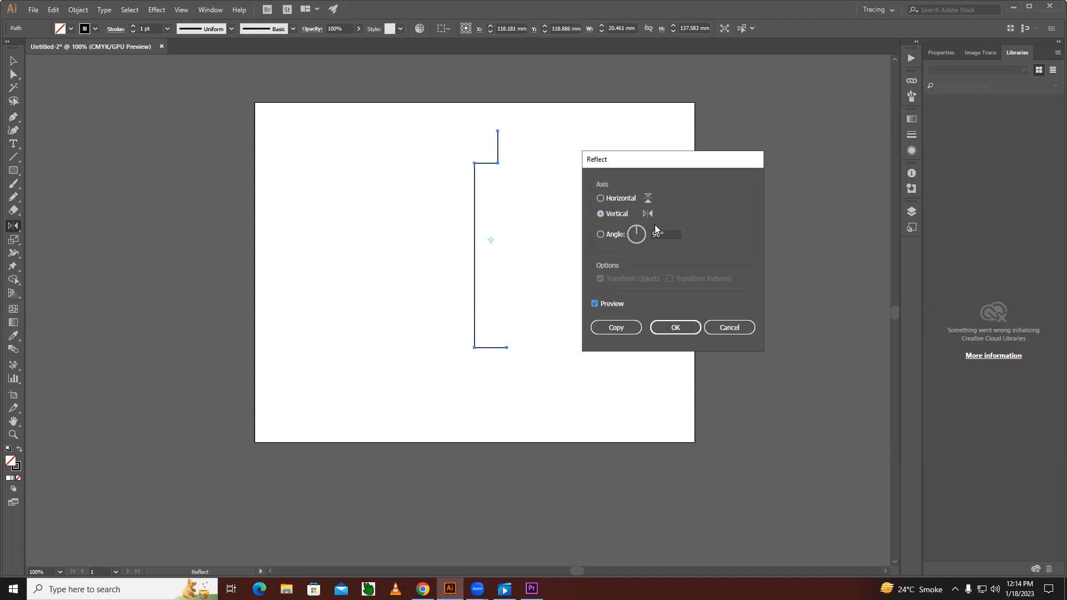
pyautogui.moveTo(648, 159); pyautogui.dragTo(665, 154)
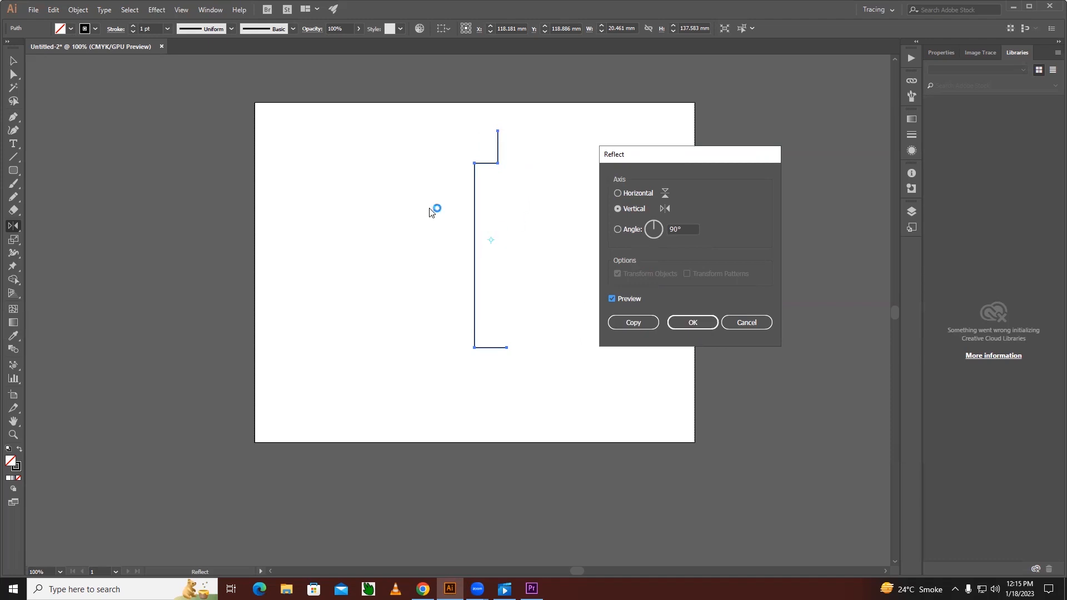
pyautogui.click(637, 325)
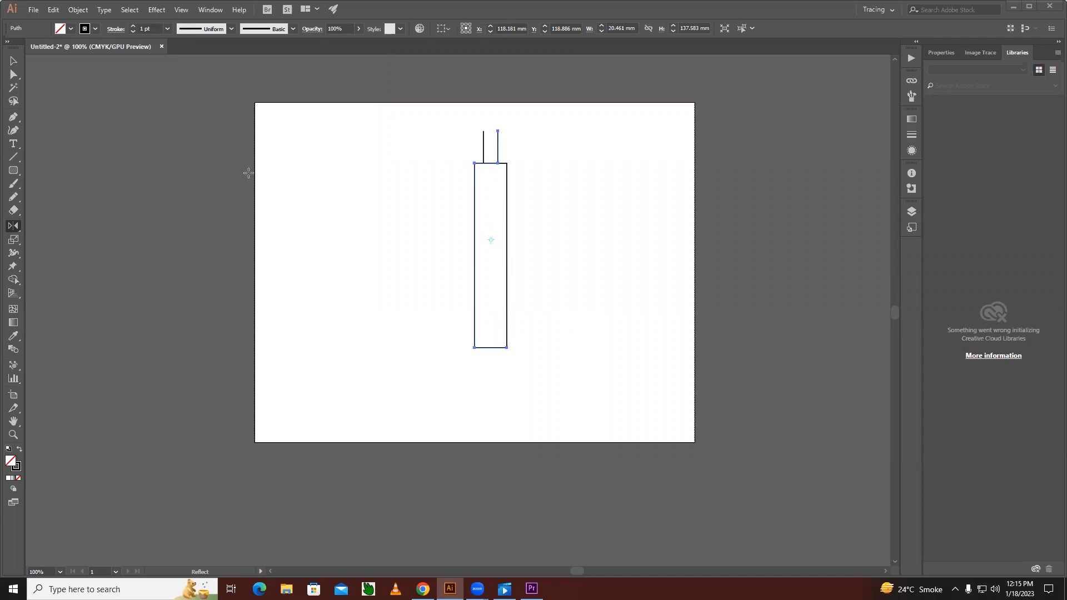
# Step: Shift the mirrored half horizontally to the left until its base end meets the original half's, and deselect it
pyautogui.click(12, 61)
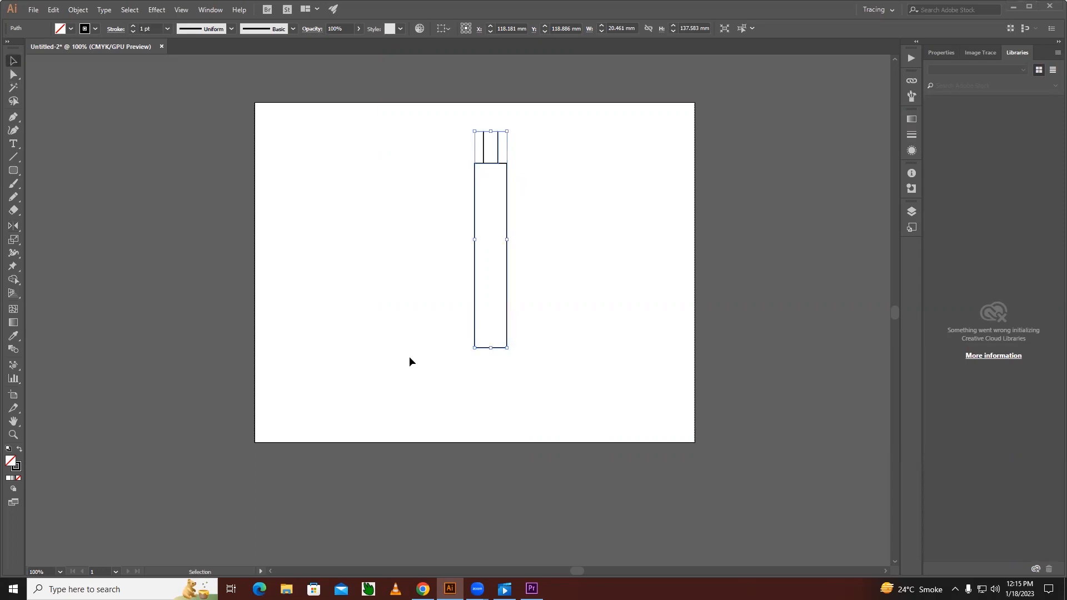
pyautogui.hotkey('shift', 'Left')
pyautogui.hotkey('shift', 'Left')
pyautogui.hotkey('shift', 'Left')
pyautogui.hotkey('shift', 'Left')
pyautogui.hotkey('shift', 'Left')
pyautogui.hotkey('shift', 'Left')
pyautogui.hotkey('shift', 'Left')
pyautogui.hotkey('shift', 'Left')
pyautogui.hotkey('shift', 'Left')
pyautogui.hotkey('shift', 'Left')
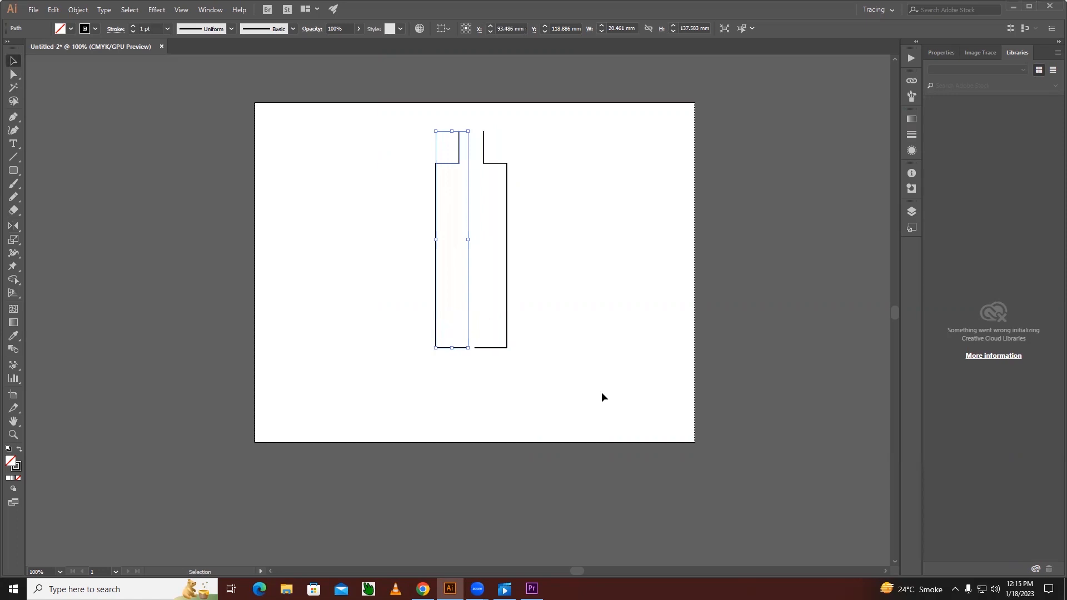
pyautogui.press('Right')
pyautogui.press('Right')
pyautogui.press('Right')
pyautogui.press('Right')
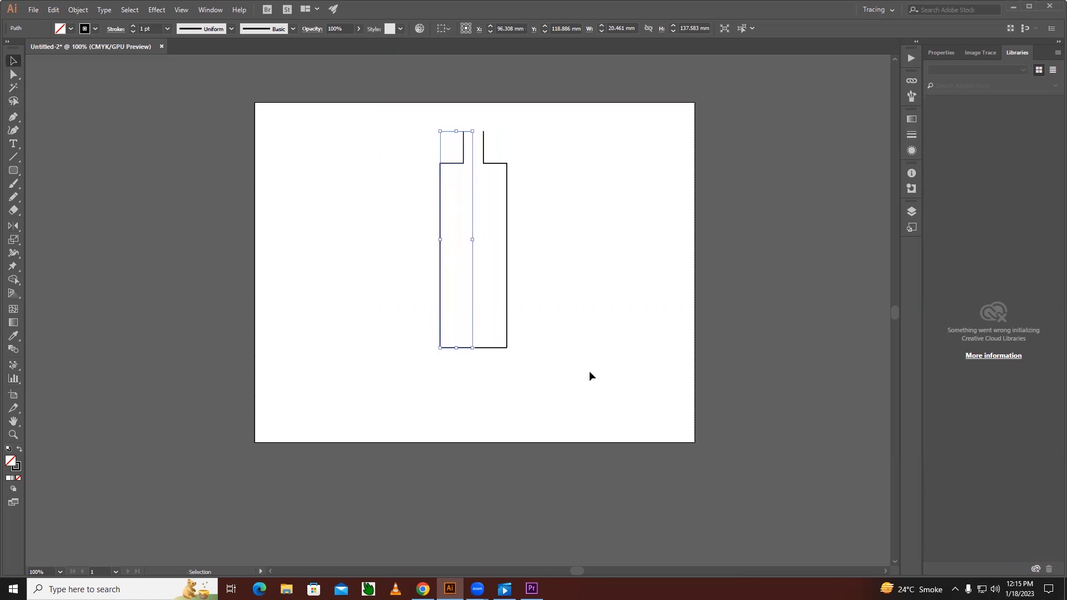
pyautogui.click(588, 369)
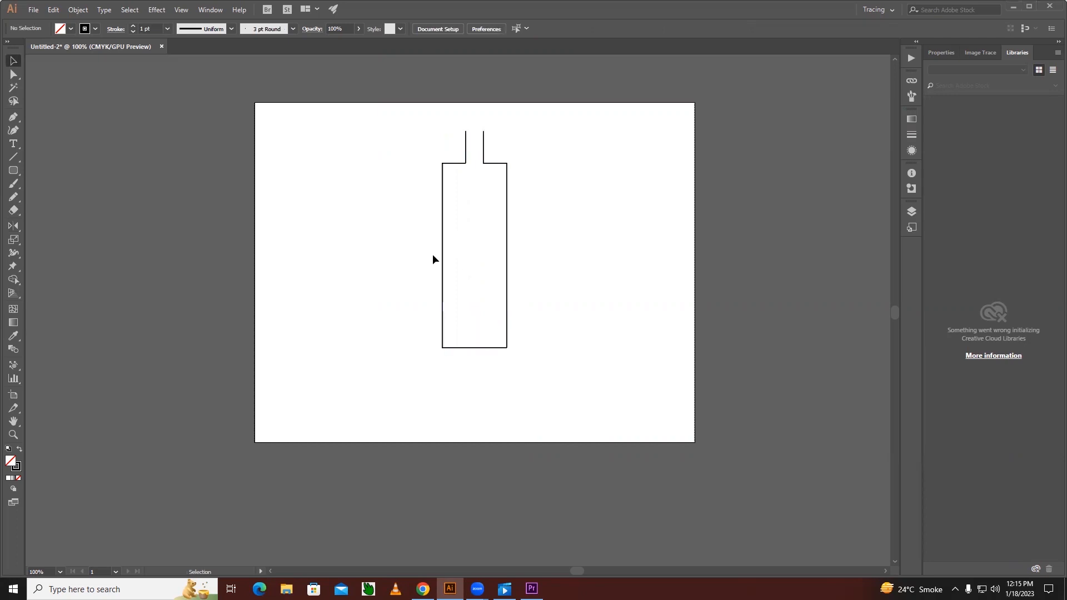
# Step: Join the two halves at the centre of the base and move the bottle near the artboard's right edge
pyautogui.click(13, 74)
pyautogui.click(474, 348)
pyautogui.moveTo(471, 335); pyautogui.dragTo(485, 372)
pyautogui.press('v')
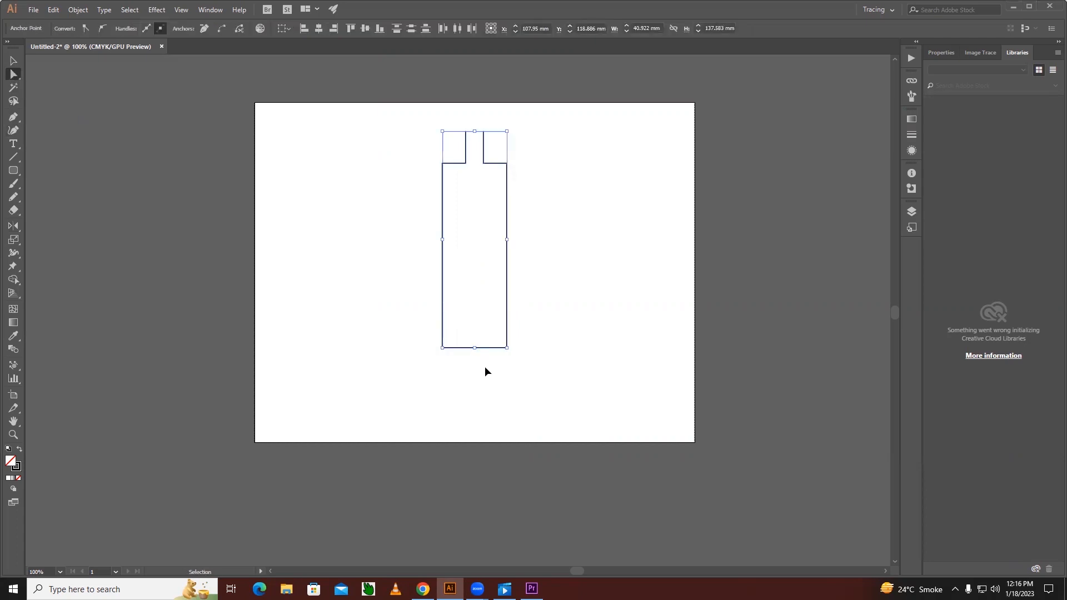
pyautogui.press('a')
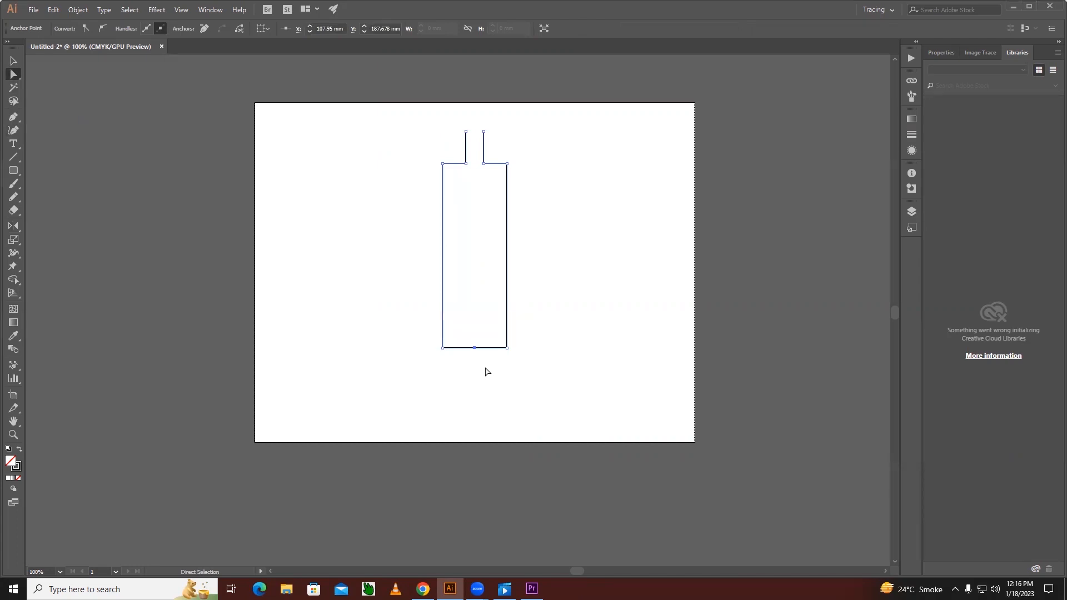
pyautogui.click(487, 371)
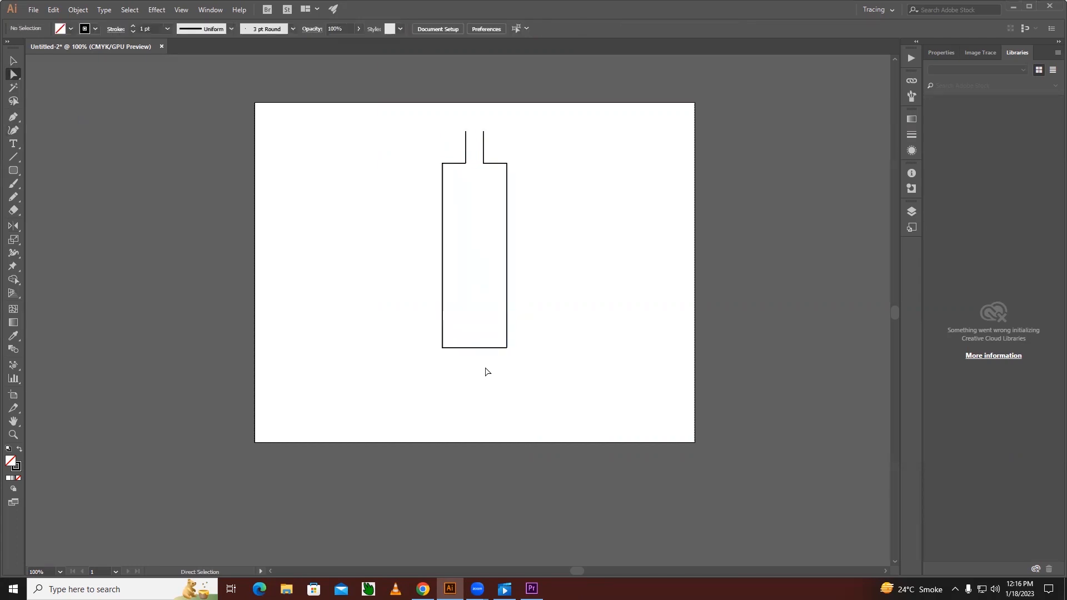
pyautogui.click(13, 61)
pyautogui.moveTo(425, 198); pyautogui.dragTo(687, 273)
# Step: Draw an open, straight-segment Pen path about 179 mm wide with a raised rectangular step in the middle
pyautogui.click(12, 118)
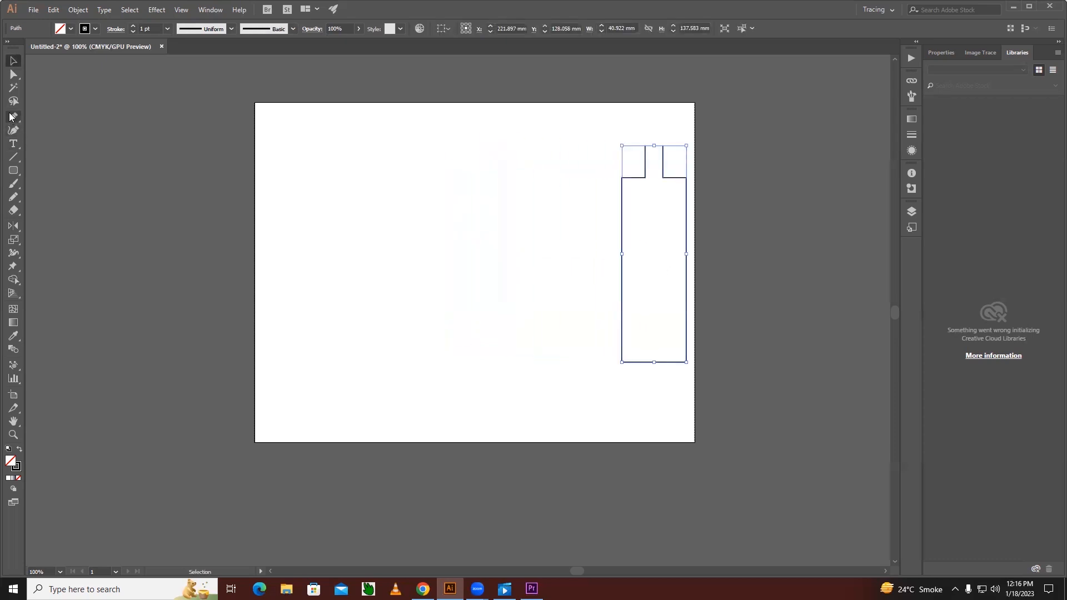
pyautogui.click(323, 207)
pyautogui.click(413, 207)
pyautogui.click(413, 168)
pyautogui.click(513, 168)
pyautogui.click(513, 207)
pyautogui.click(605, 206)
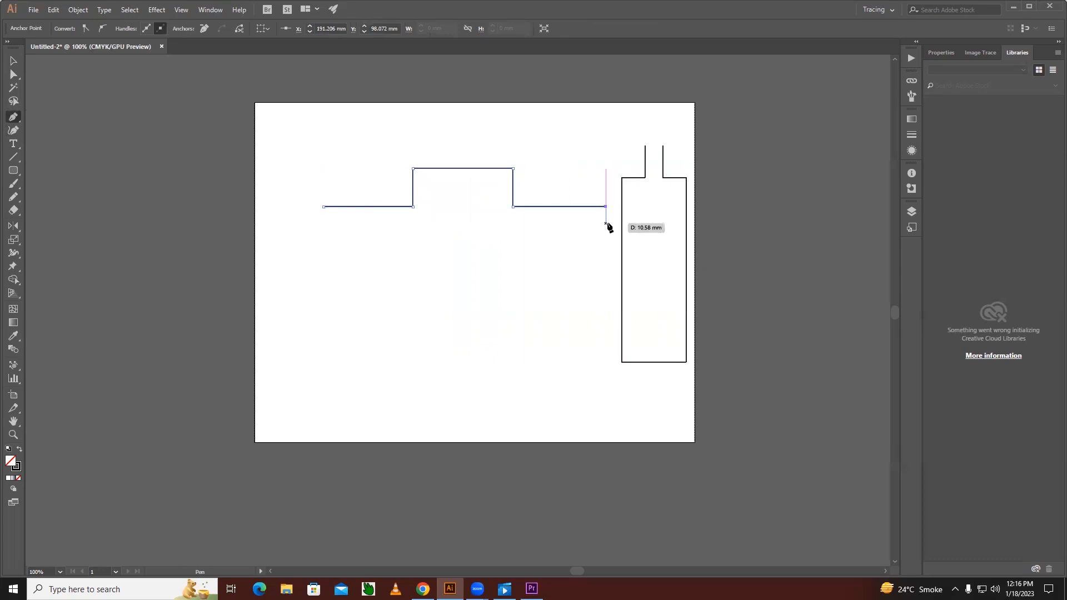
pyautogui.rightClick(606, 222)
pyautogui.click(14, 62)
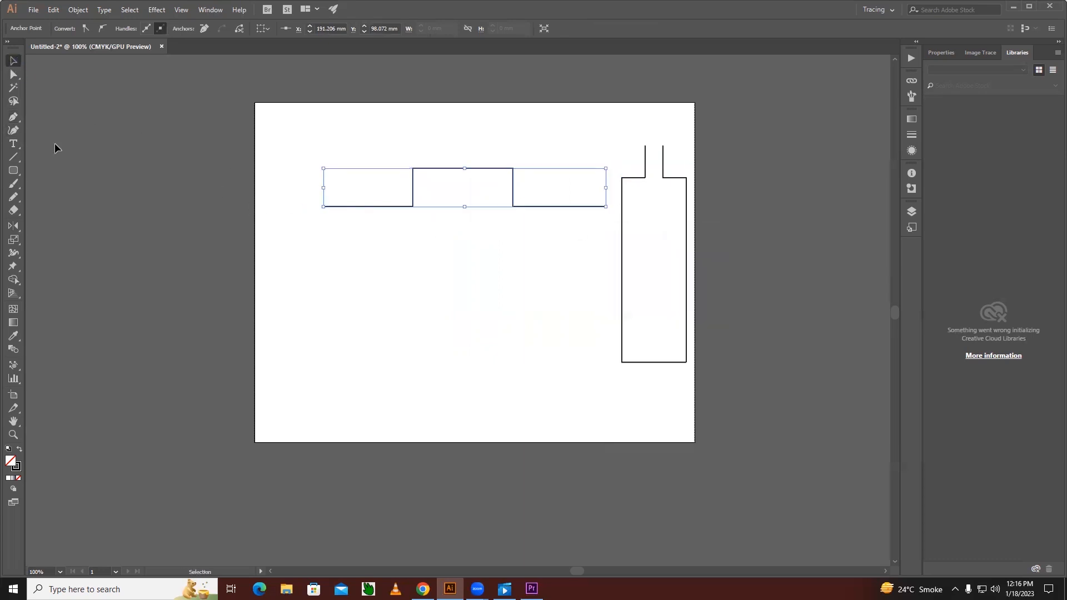
# Step: Extend both ends of the stepped path straight down by about 18 mm and deselect it
pyautogui.click(13, 117)
pyautogui.click(323, 206)
pyautogui.click(323, 234)
pyautogui.press('Escape')
pyautogui.click(605, 207)
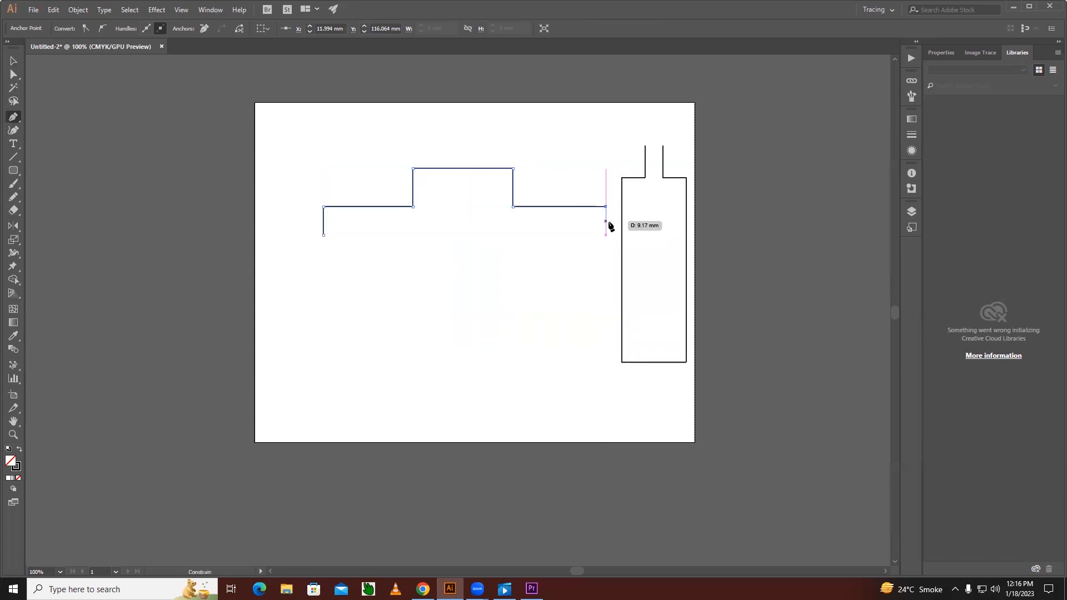
pyautogui.click(606, 234)
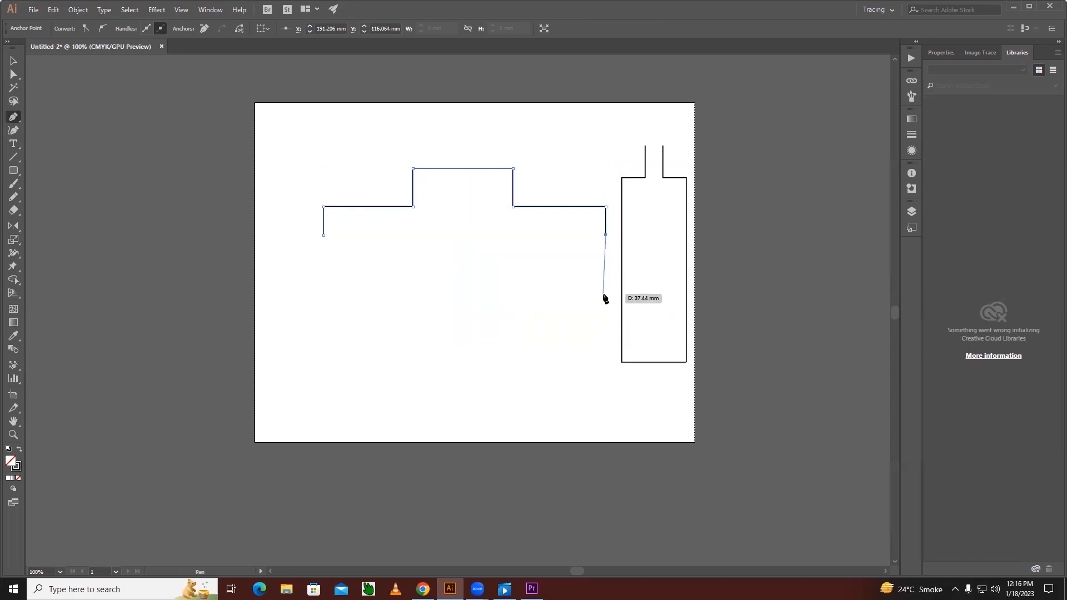
pyautogui.press('v')
pyautogui.click(460, 200)
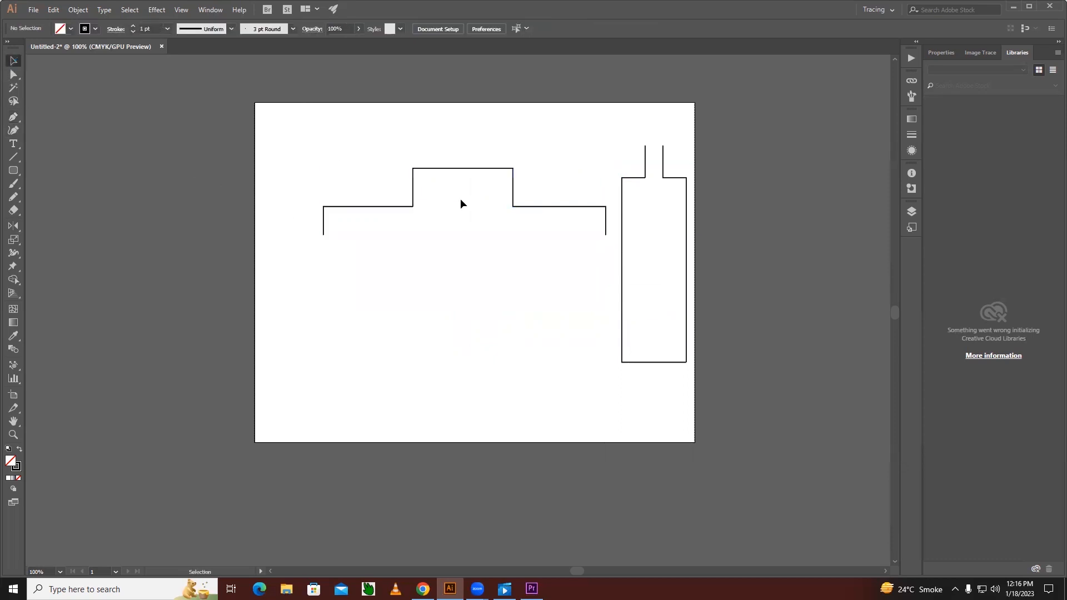
# Step: Create a mirrored copy of the stepped path across the horizontal axis with Reflect
pyautogui.click(454, 168)
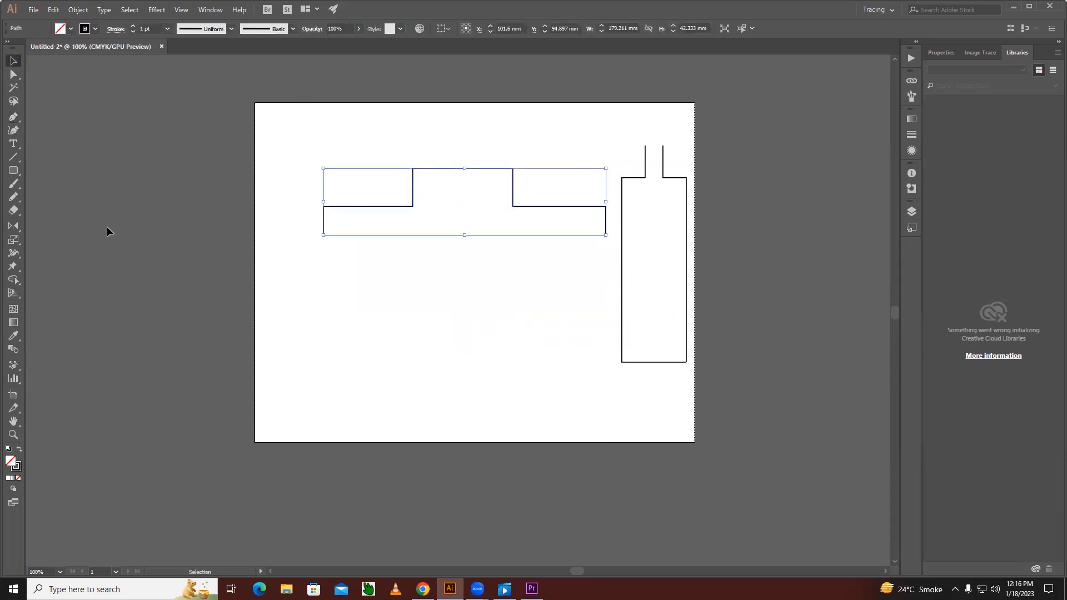
pyautogui.click(14, 226)
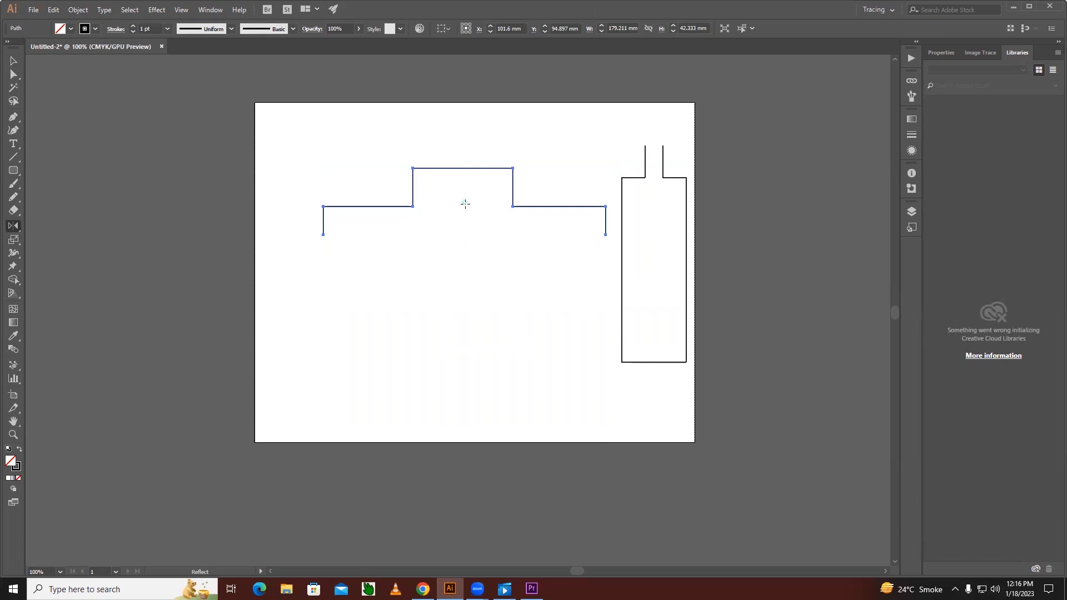
pyautogui.doubleClick(14, 227)
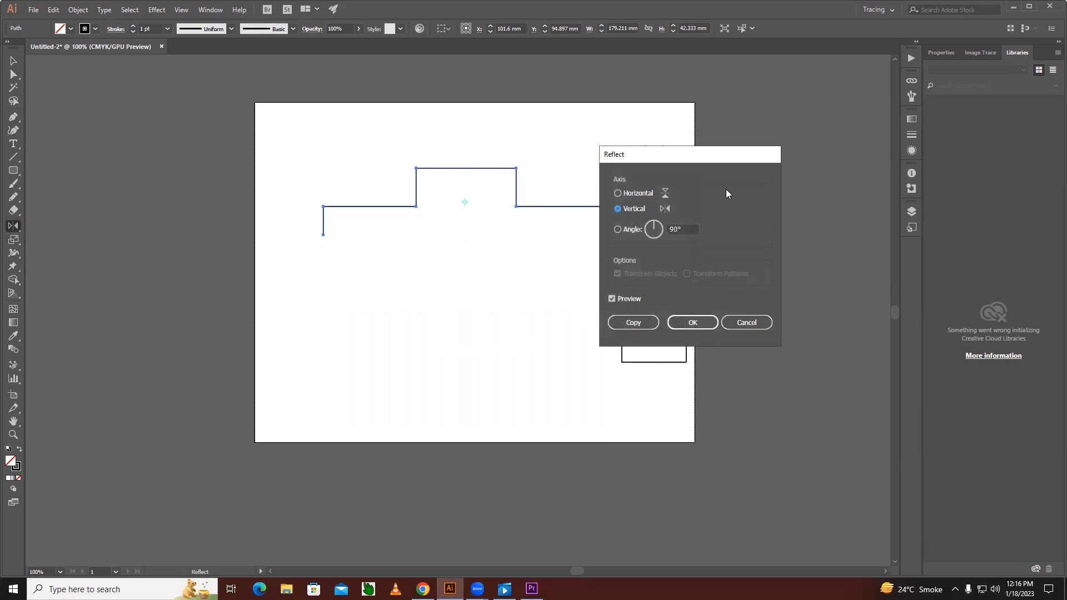
pyautogui.moveTo(700, 160); pyautogui.dragTo(786, 137)
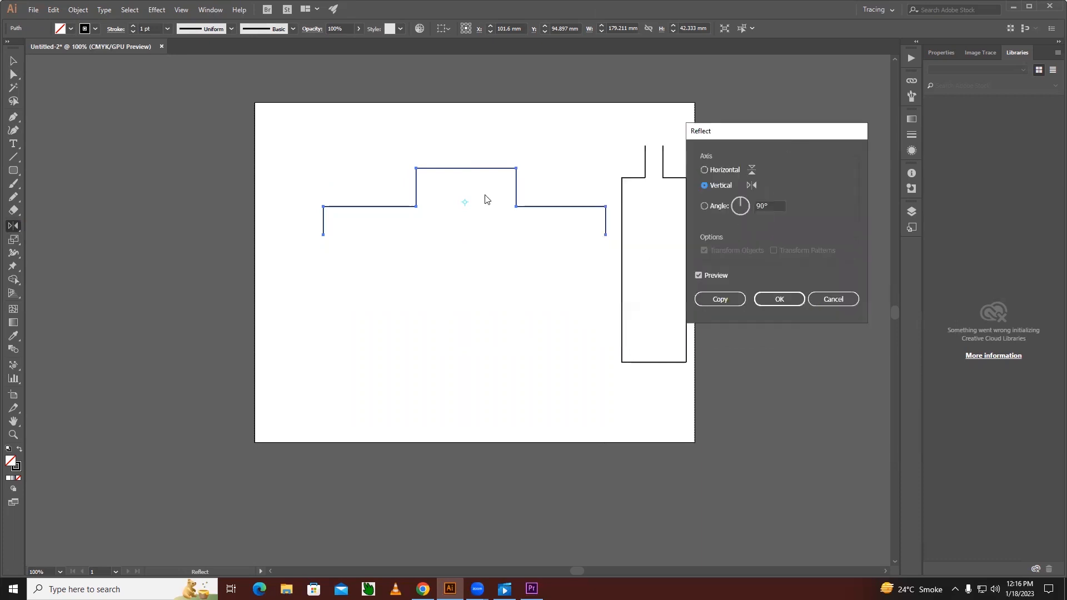
pyautogui.click(705, 171)
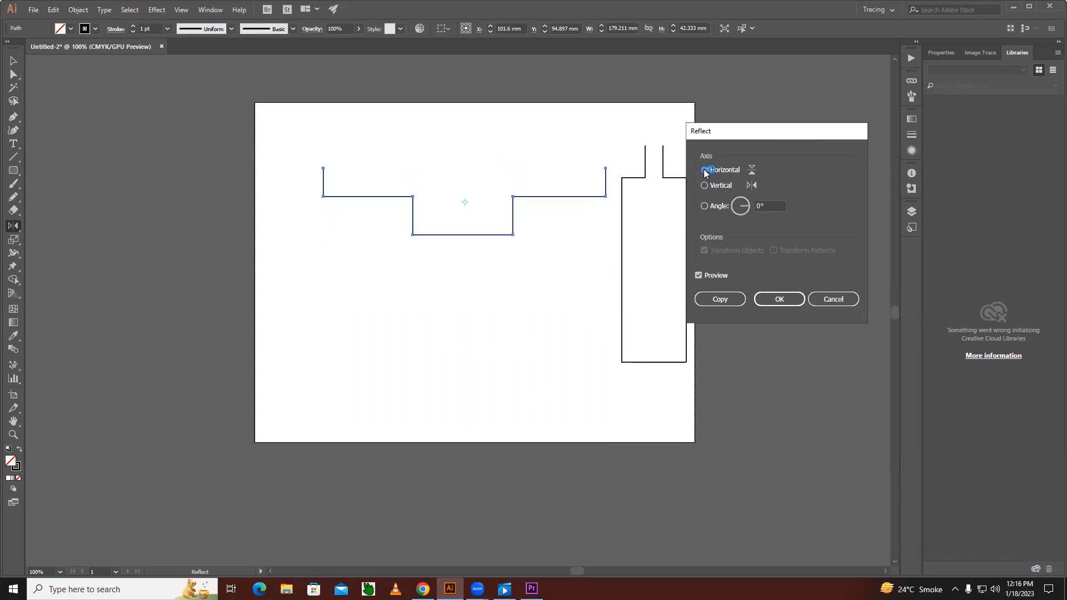
pyautogui.click(699, 275)
pyautogui.click(699, 275)
pyautogui.click(724, 303)
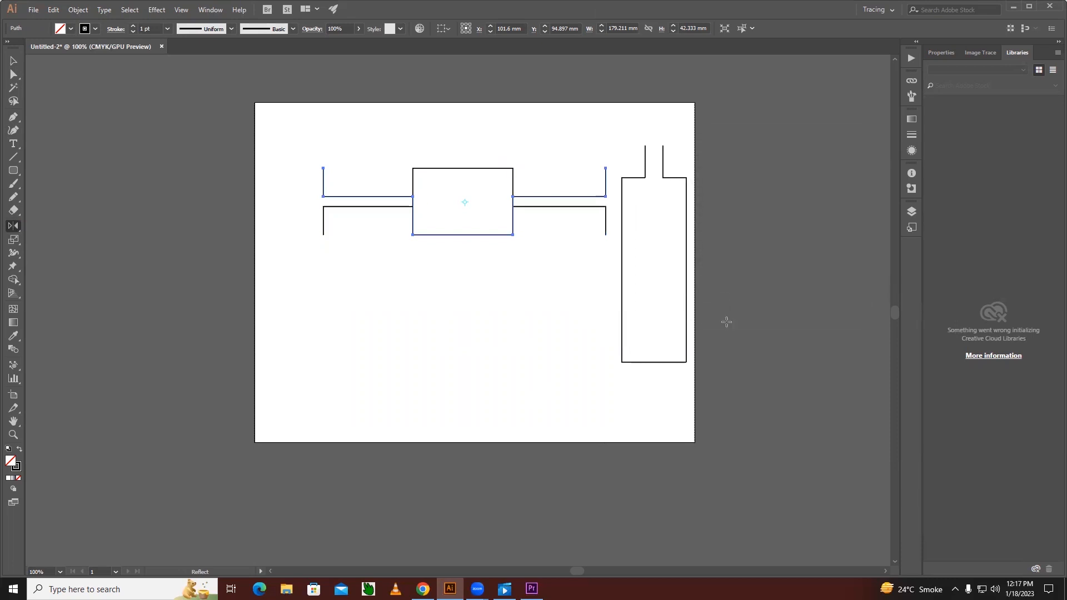
pyautogui.press('v')
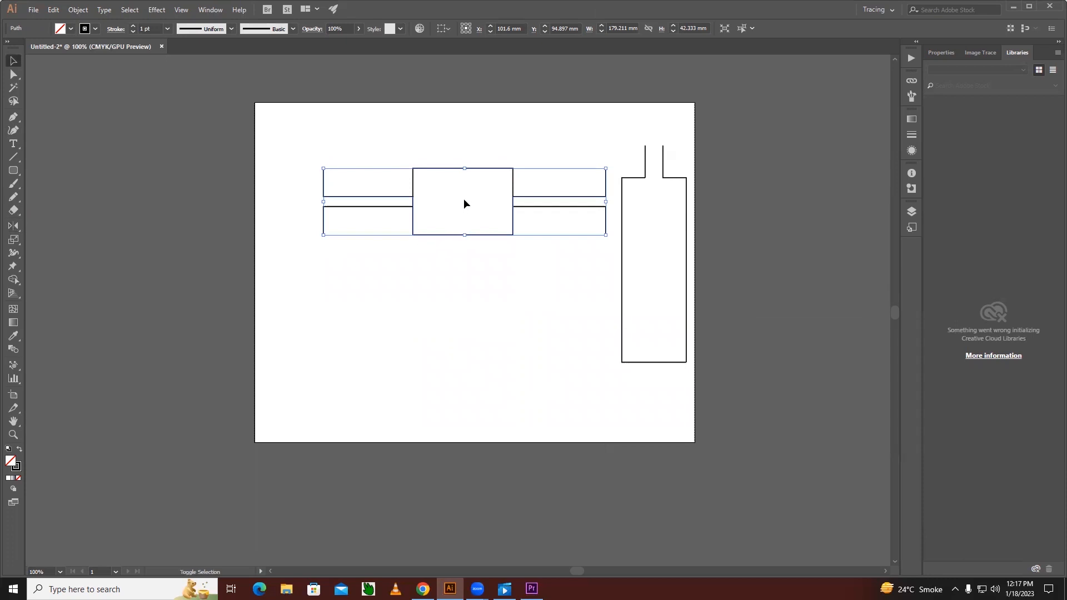
# Step: Move the mirrored stepped path straight down until its open ends meet the ends of the original path, and deselect it
pyautogui.hotkey('shift', 'Down')
pyautogui.hotkey('shift', 'Down')
pyautogui.hotkey('shift', 'Down')
pyautogui.hotkey('shift', 'Down')
pyautogui.hotkey('shift', 'Down')
pyautogui.hotkey('shift', 'Down')
pyautogui.hotkey('shift', 'Down')
pyautogui.hotkey('shift', 'Down')
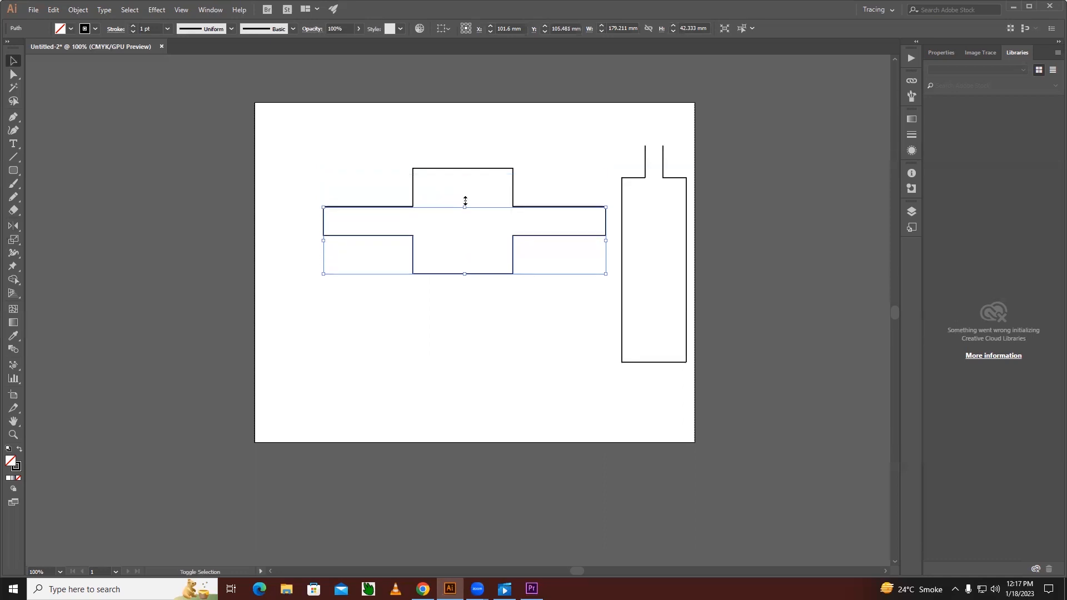
pyautogui.click(560, 359)
# Step: Delete the lower mirrored copy of the stepped path, keeping only the original upper half
pyautogui.click(335, 263)
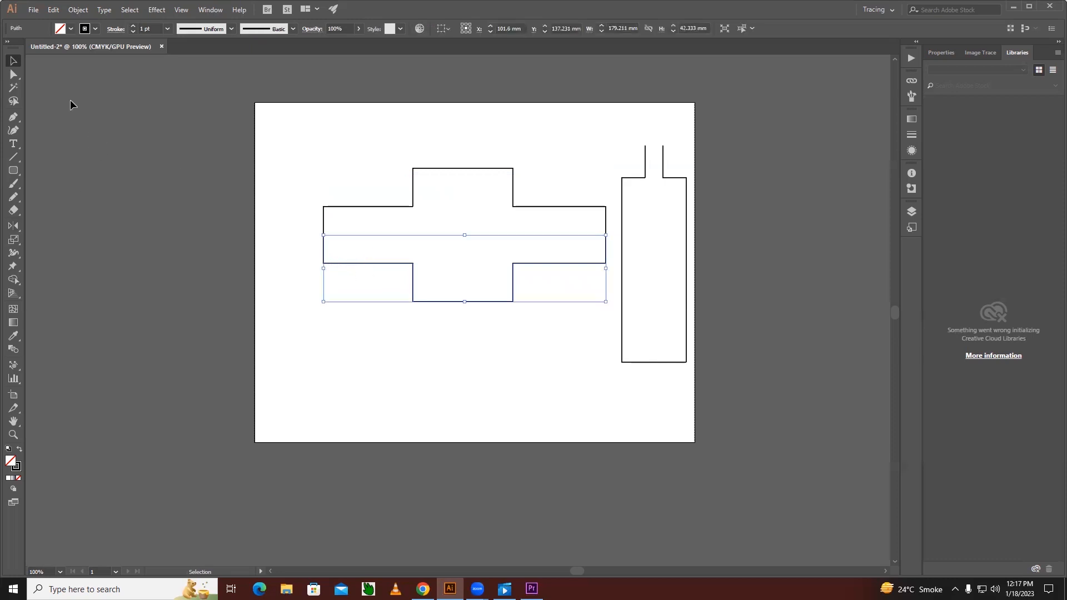
pyautogui.click(416, 298)
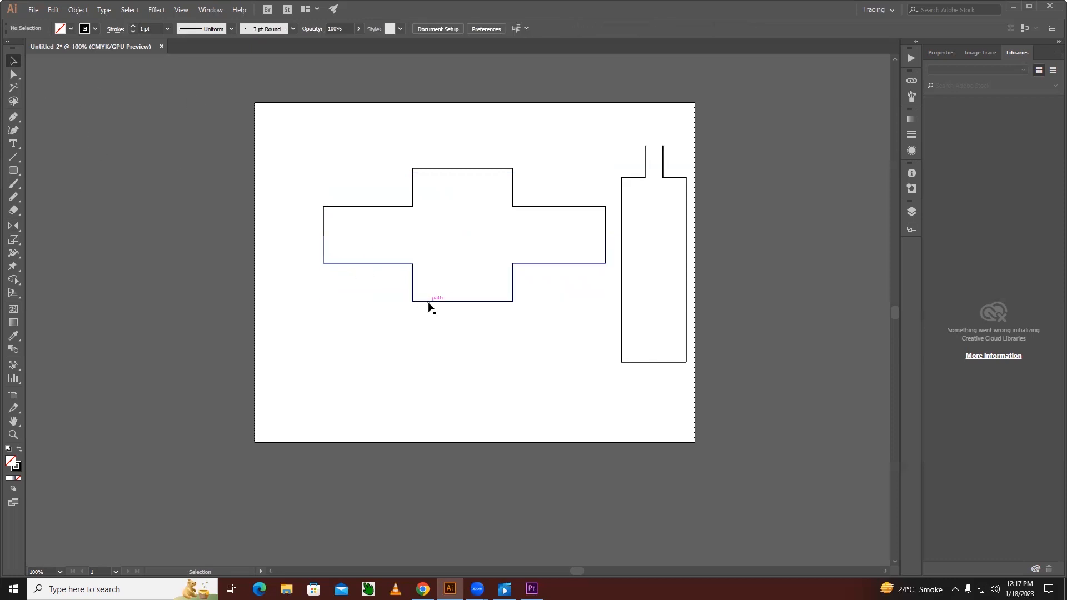
pyautogui.click(429, 303)
pyautogui.press('Delete')
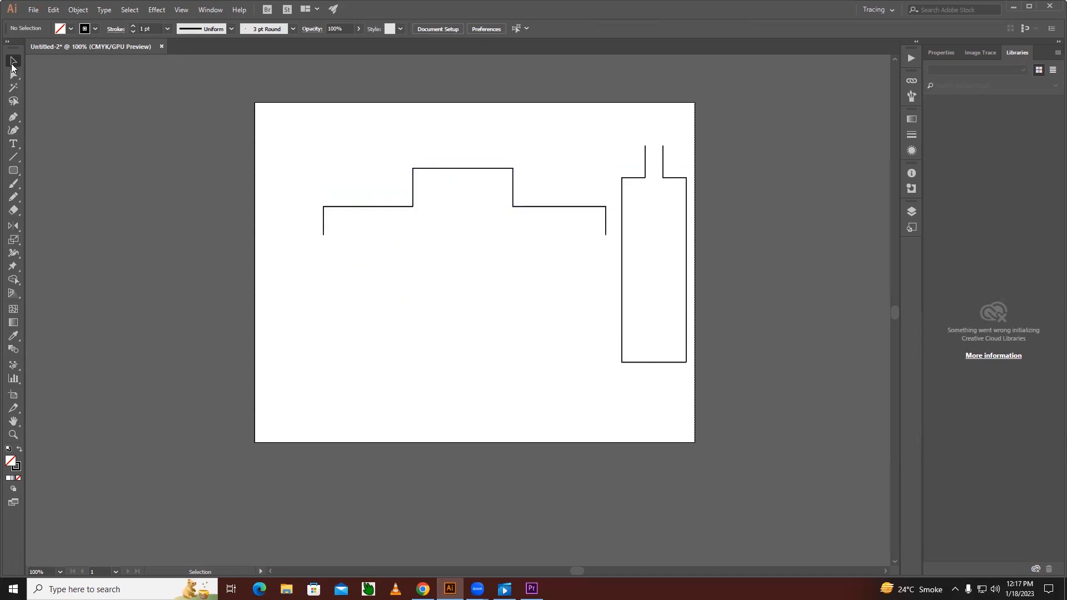
# Step: Reflect a copy of the stepped path across the horizontal axis about its lower-left end anchor, and deselect it
pyautogui.click(346, 209)
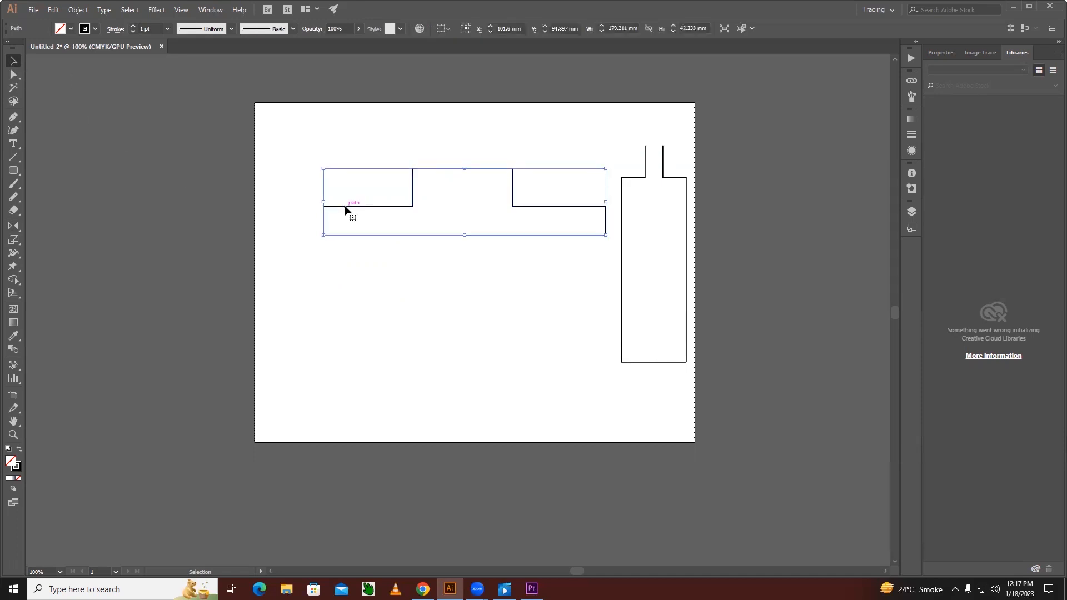
pyautogui.click(11, 231)
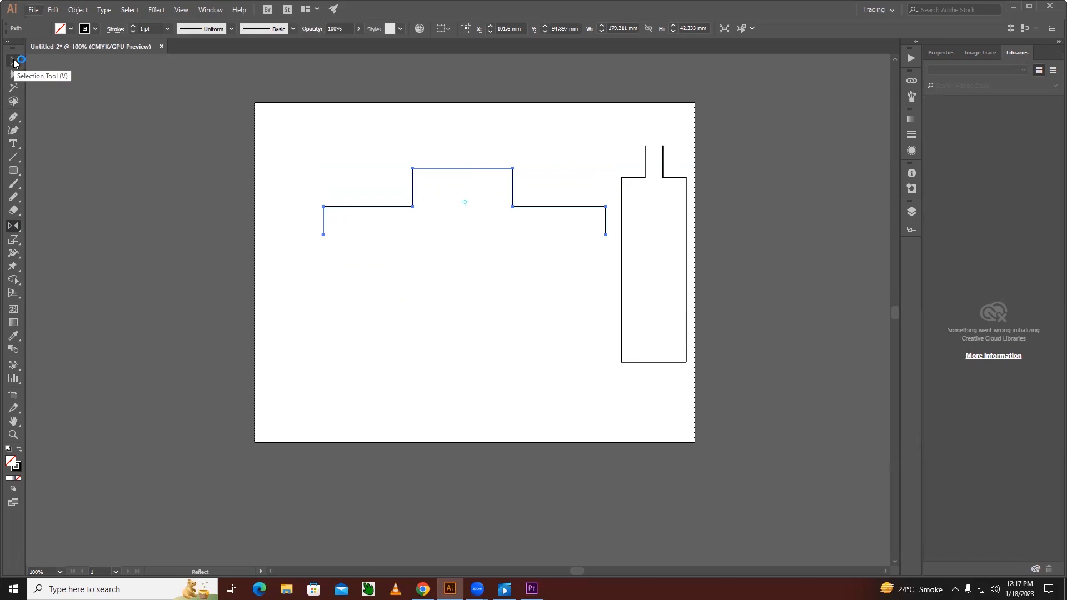
pyautogui.keyDown('alt'); pyautogui.click(323, 235); pyautogui.keyUp('alt')
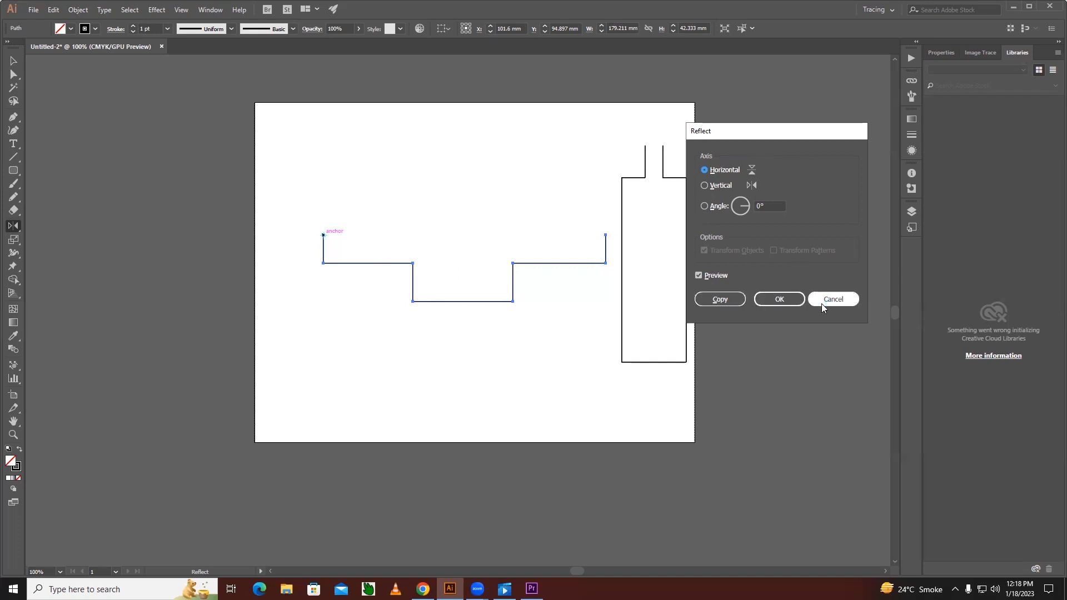
pyautogui.click(699, 276)
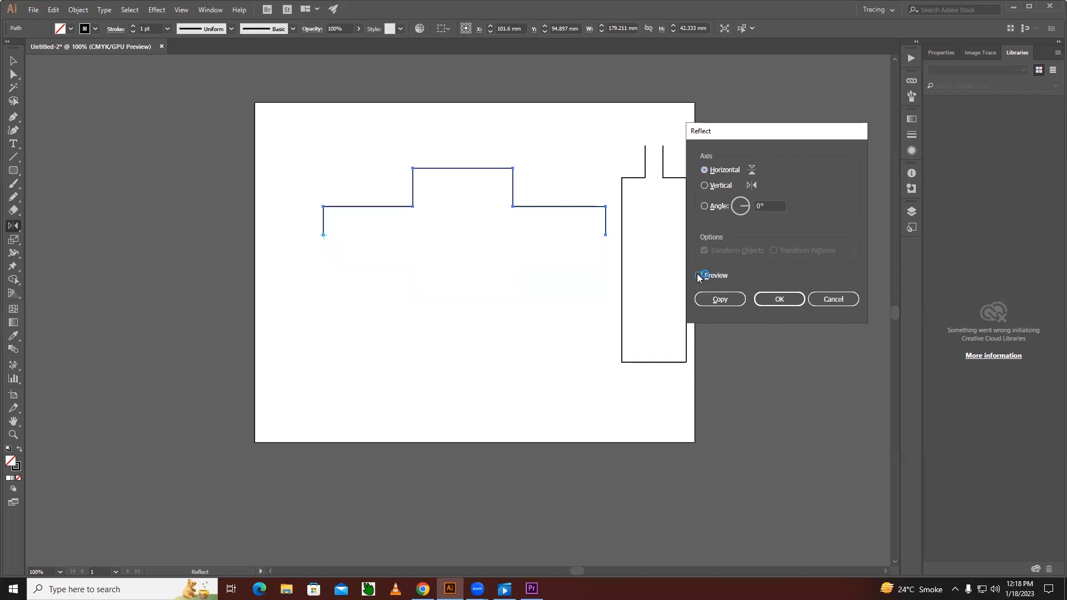
pyautogui.click(720, 300)
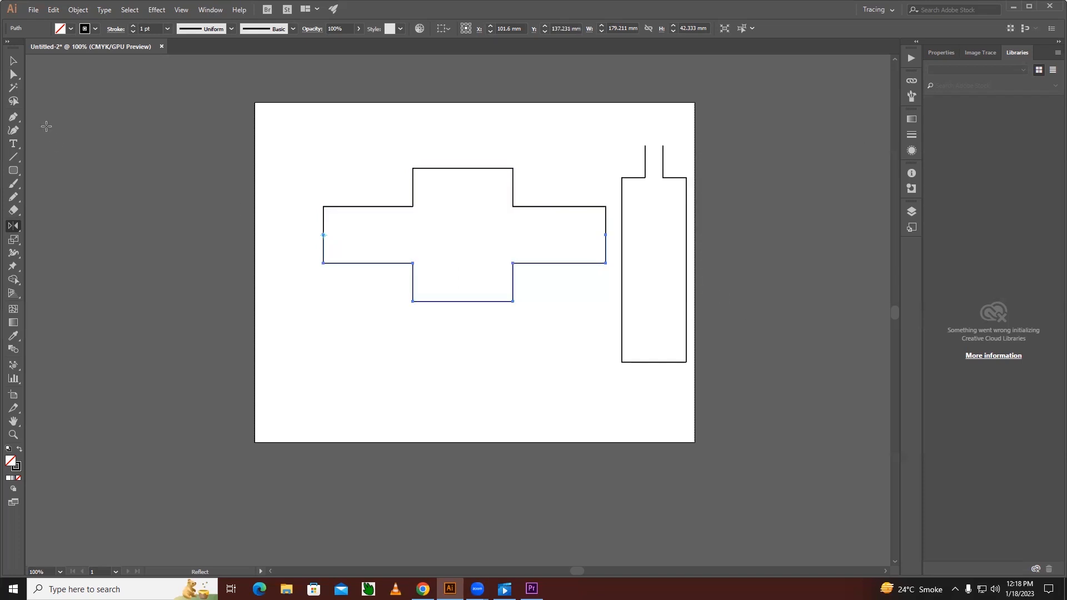
pyautogui.click(12, 65)
pyautogui.click(389, 190)
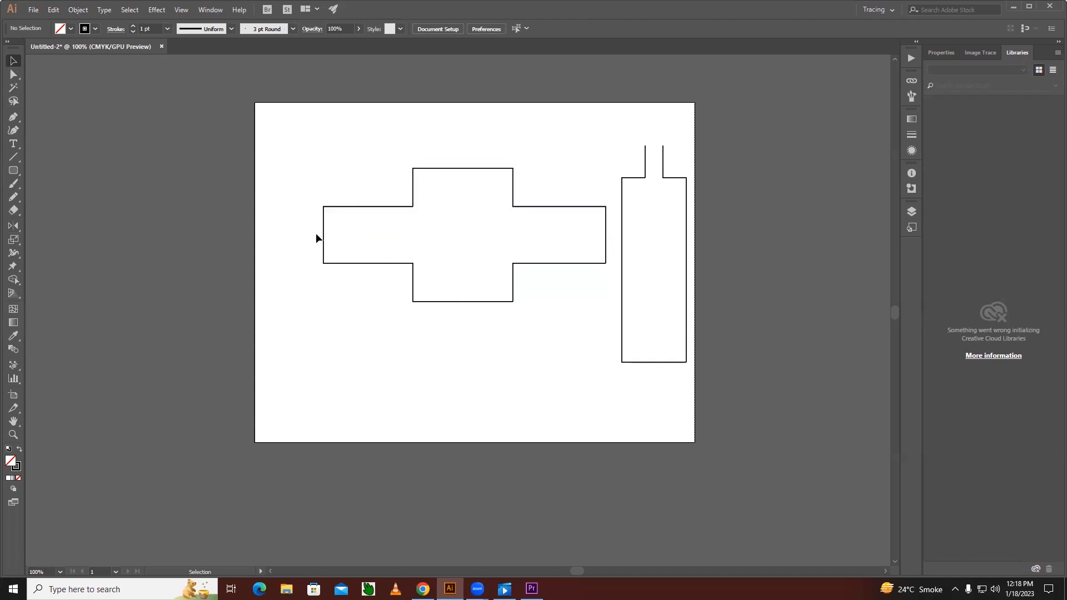
# Step: Join the upper and lower halves at their meeting end anchors on both sides and deselect the shape
pyautogui.click(14, 74)
pyautogui.moveTo(310, 227); pyautogui.dragTo(343, 243)
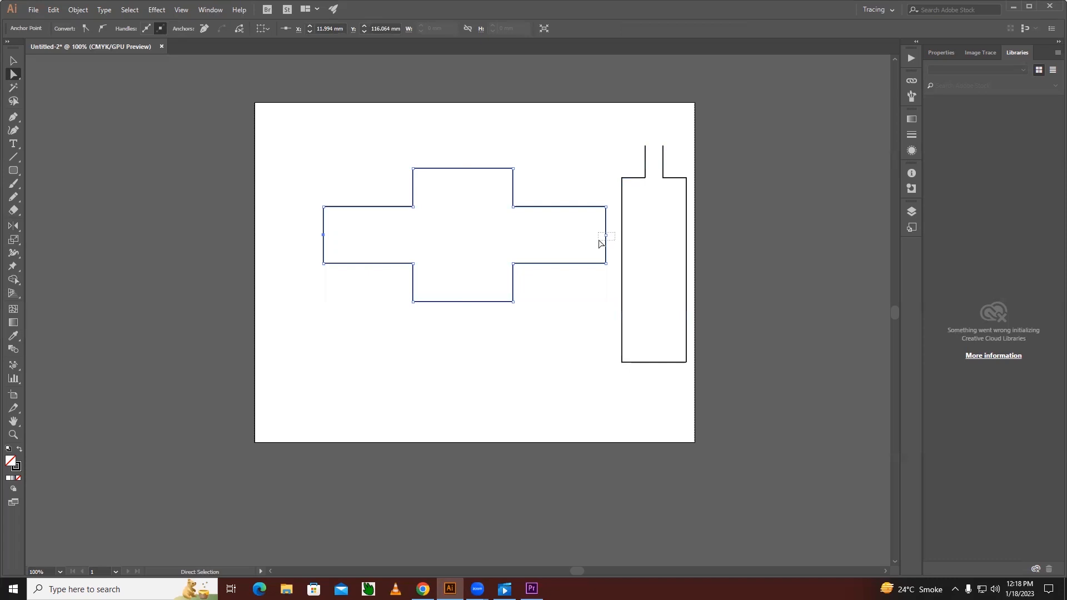
pyautogui.press('ctrl')
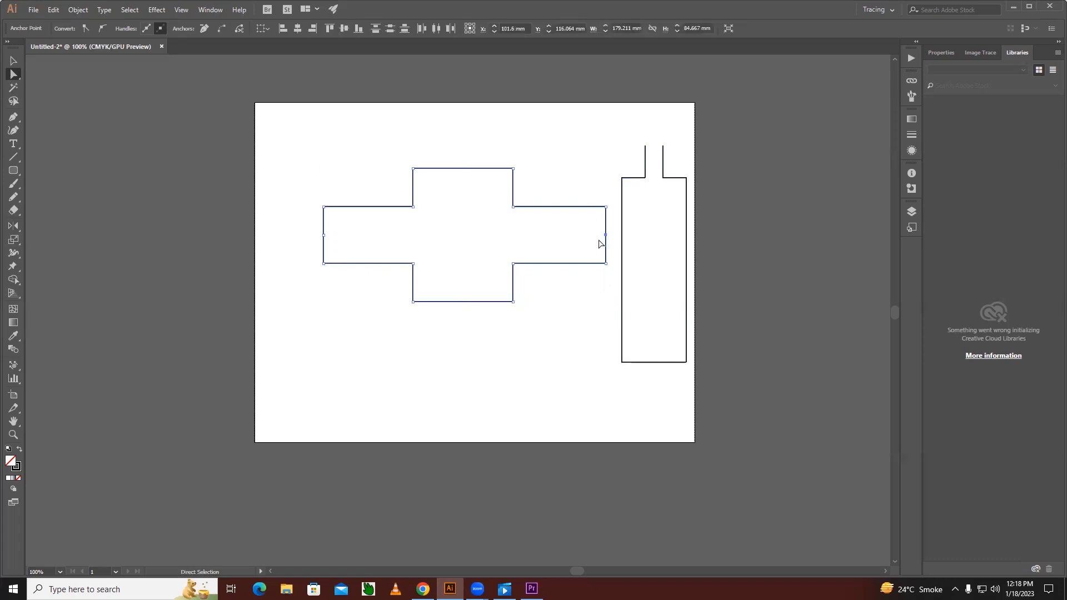
pyautogui.click(598, 357)
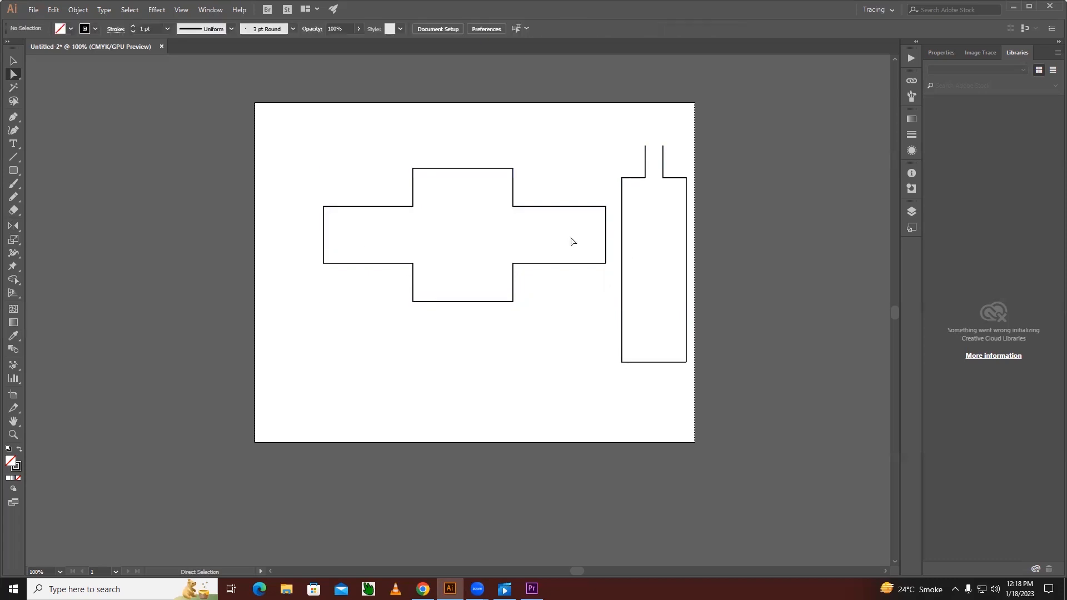
# Step: Check the join at the cross shape's right end and select the whole outline to verify it is one path
pyautogui.click(606, 241)
pyautogui.moveTo(610, 226)
pyautogui.mouseDown()
pyautogui.moveTo(609, 249)
pyautogui.moveTo(605, 239)
pyautogui.mouseUp()
pyautogui.hotkey('ctrl', 'z')
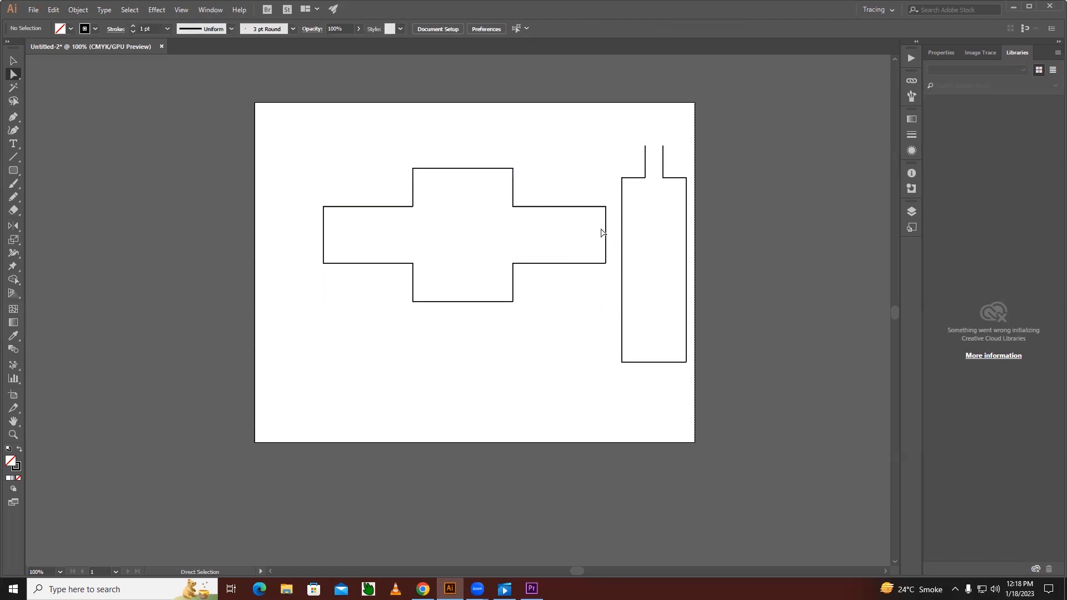
pyautogui.click(610, 240)
pyautogui.click(608, 236)
pyautogui.click(13, 60)
pyautogui.click(245, 164)
pyautogui.moveTo(414, 207)
pyautogui.mouseDown()
pyautogui.moveTo(219, 214)
pyautogui.moveTo(109, 197)
pyautogui.moveTo(274, 131)
pyautogui.moveTo(414, 189)
pyautogui.moveTo(414, 208)
pyautogui.mouseUp()
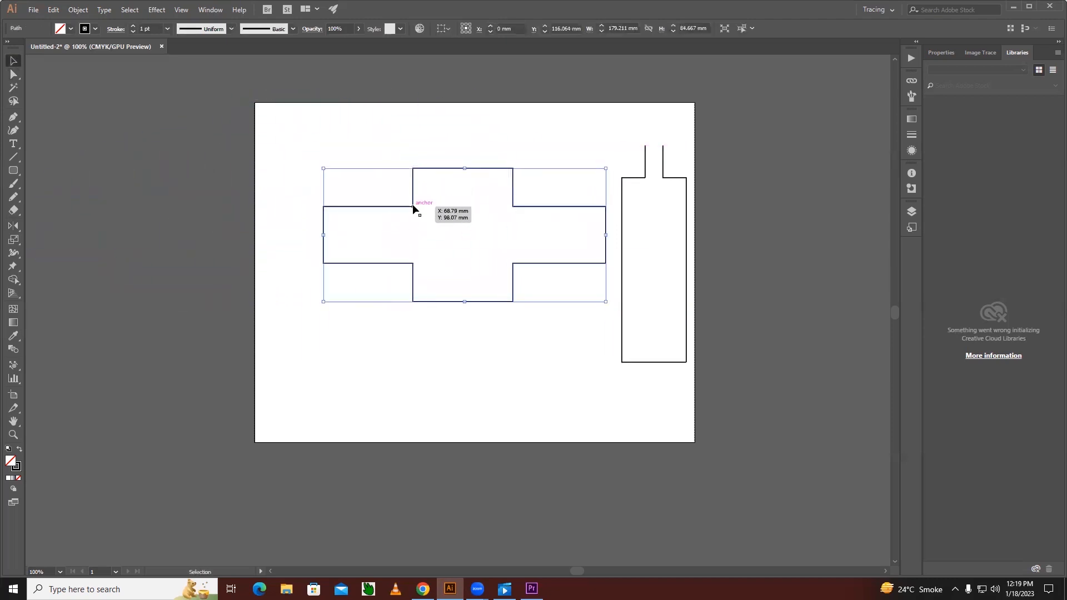
pyautogui.moveTo(439, 142); pyautogui.dragTo(696, 292)
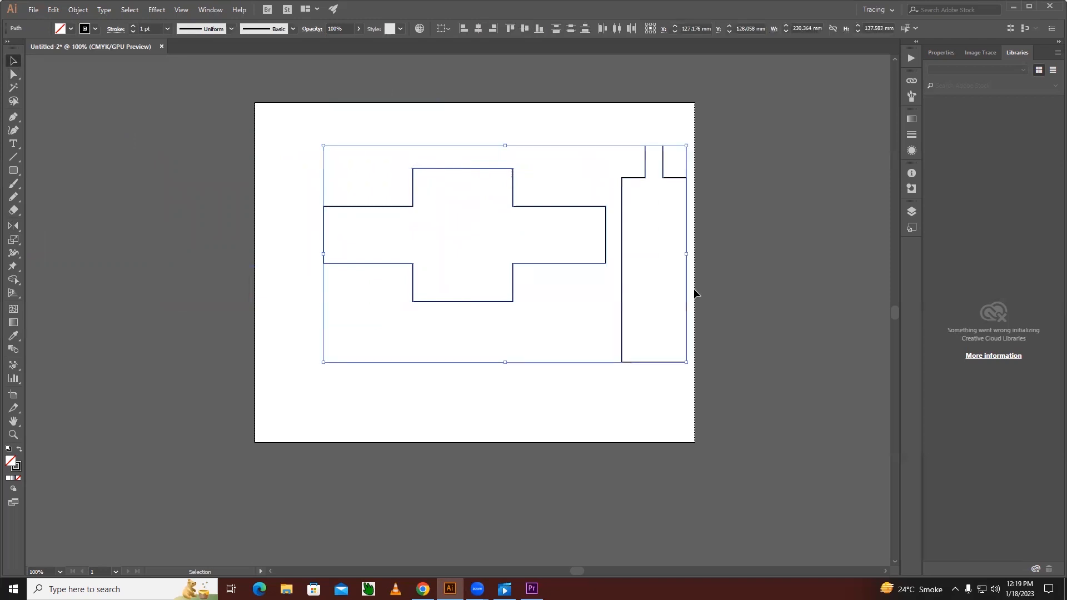
pyautogui.press('Delete')
pyautogui.hotkey('ctrl', 'z')
# Step: Move the bottle off the artboard past its right edge and reposition the cross shape near the artboard's centre
pyautogui.click(518, 384)
pyautogui.moveTo(621, 259); pyautogui.dragTo(722, 255)
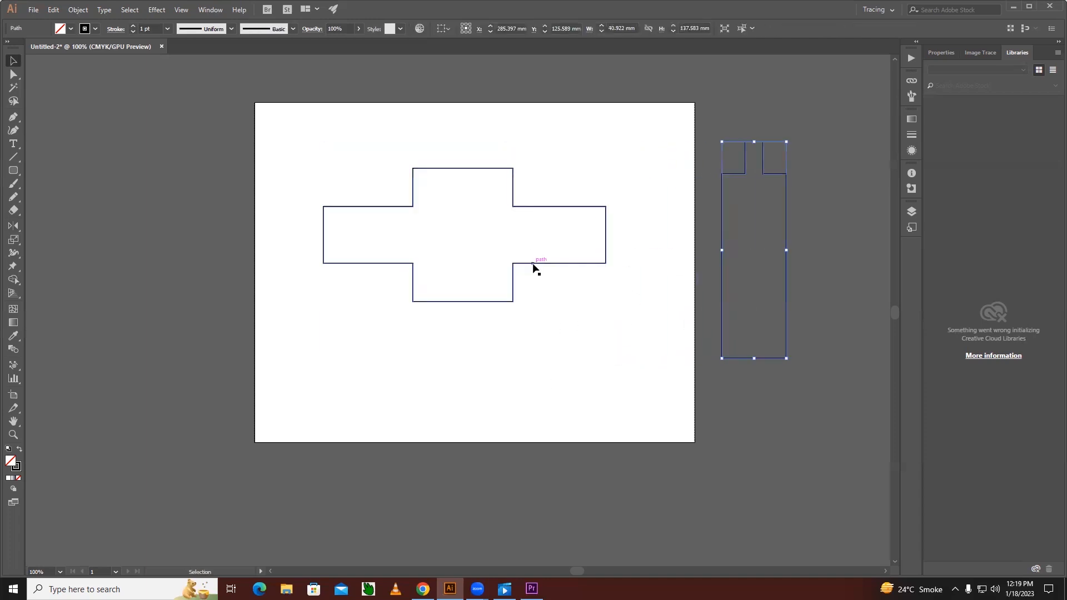
pyautogui.moveTo(532, 264); pyautogui.dragTo(473, 280)
pyautogui.moveTo(441, 314); pyautogui.dragTo(511, 322)
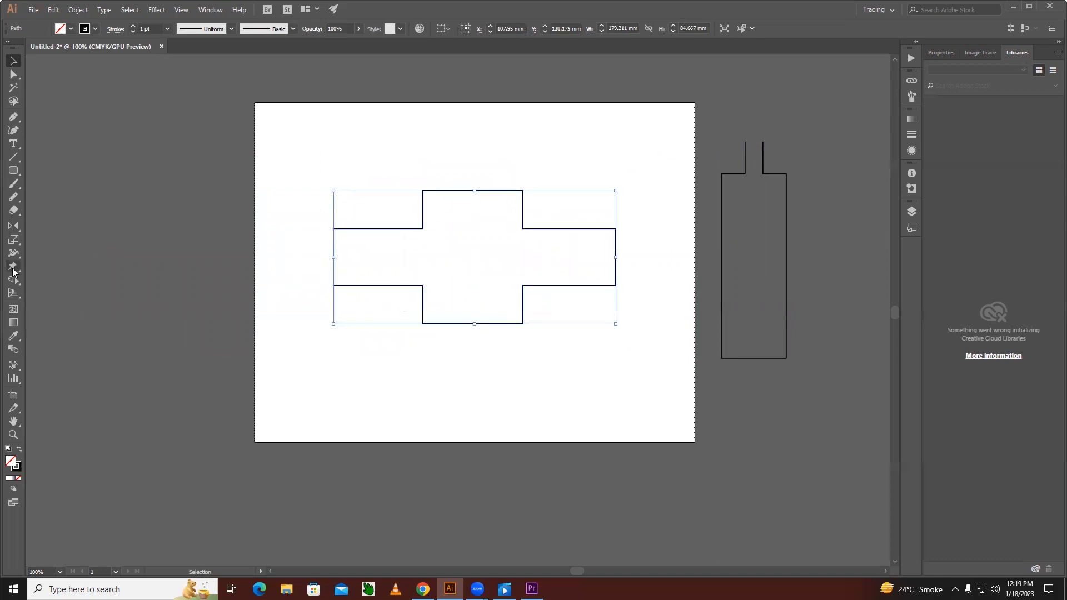
# Step: Try scaling the cross shape down freehand with the Scale tool to about 152 mm wide, and undo it
pyautogui.click(14, 241)
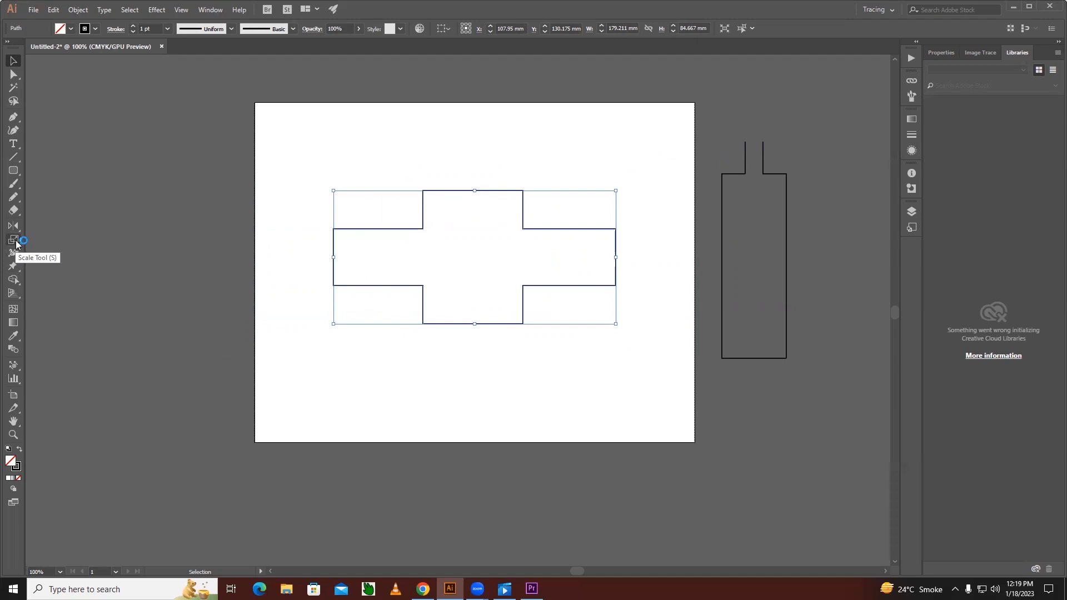
pyautogui.doubleClick(13, 241)
pyautogui.doubleClick(16, 242)
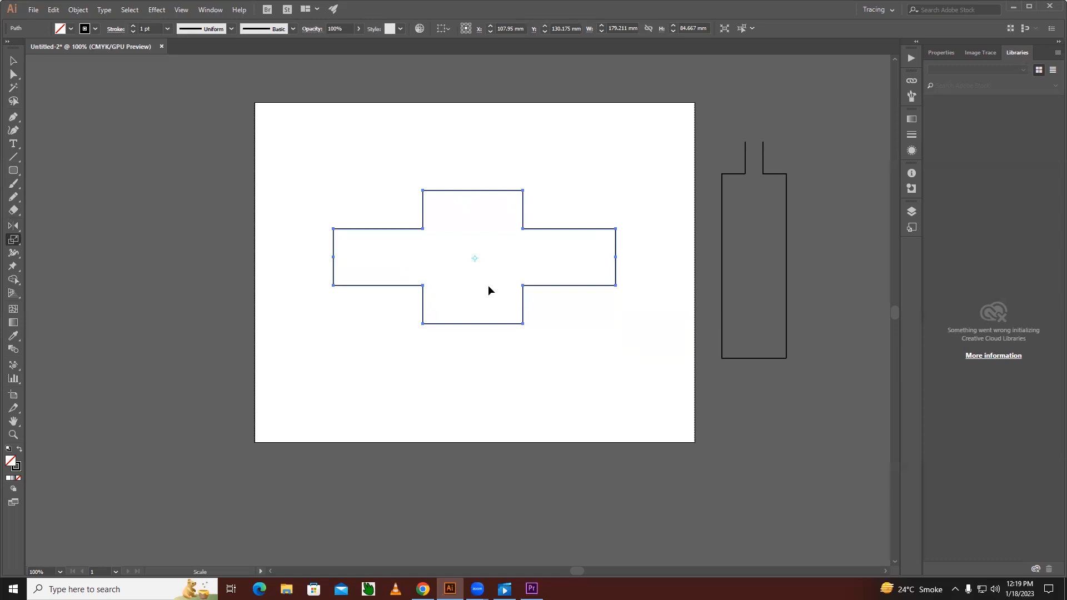
pyautogui.moveTo(493, 269)
pyautogui.mouseDown()
pyautogui.moveTo(484, 265)
pyautogui.moveTo(502, 265)
pyautogui.moveTo(475, 272)
pyautogui.moveTo(491, 267)
pyautogui.mouseUp()
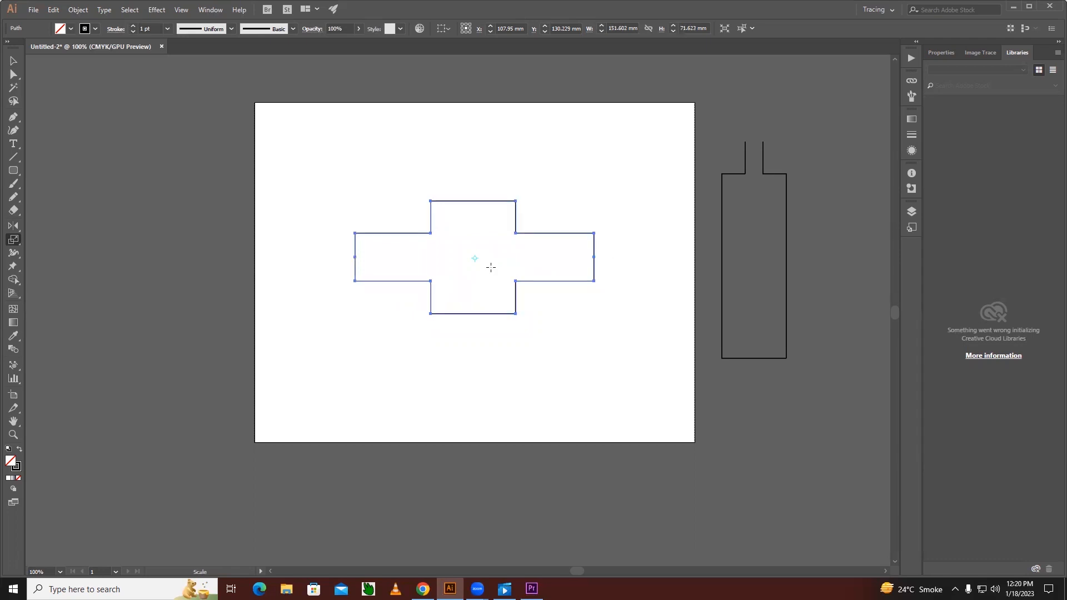
pyautogui.hotkey('ctrl', 'z')
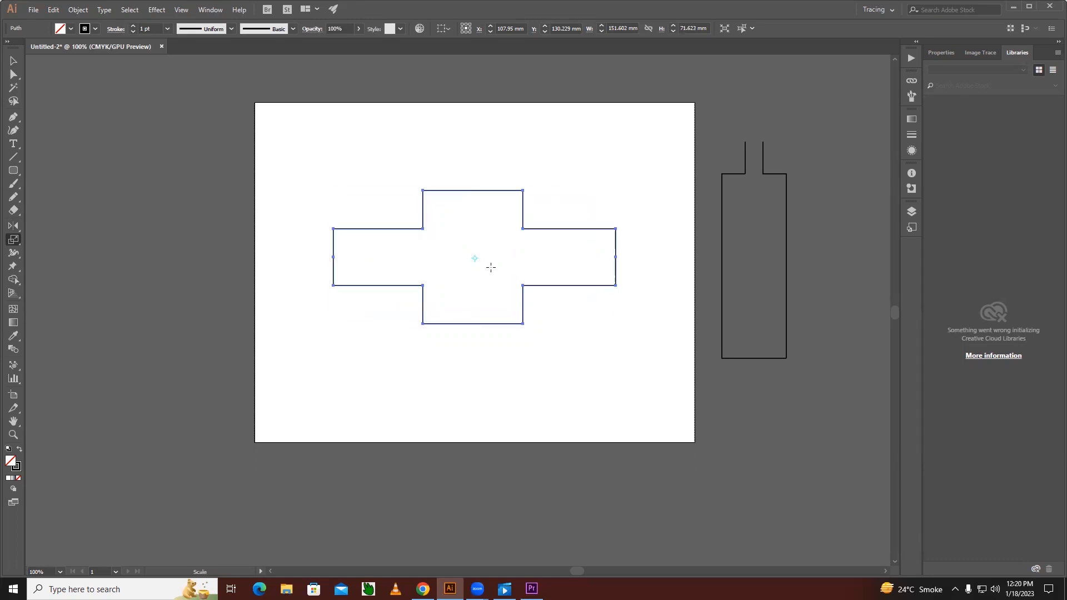
# Step: Preview the cross shape at a uniform scale of 80%, comparing it with the original size
pyautogui.doubleClick(14, 240)
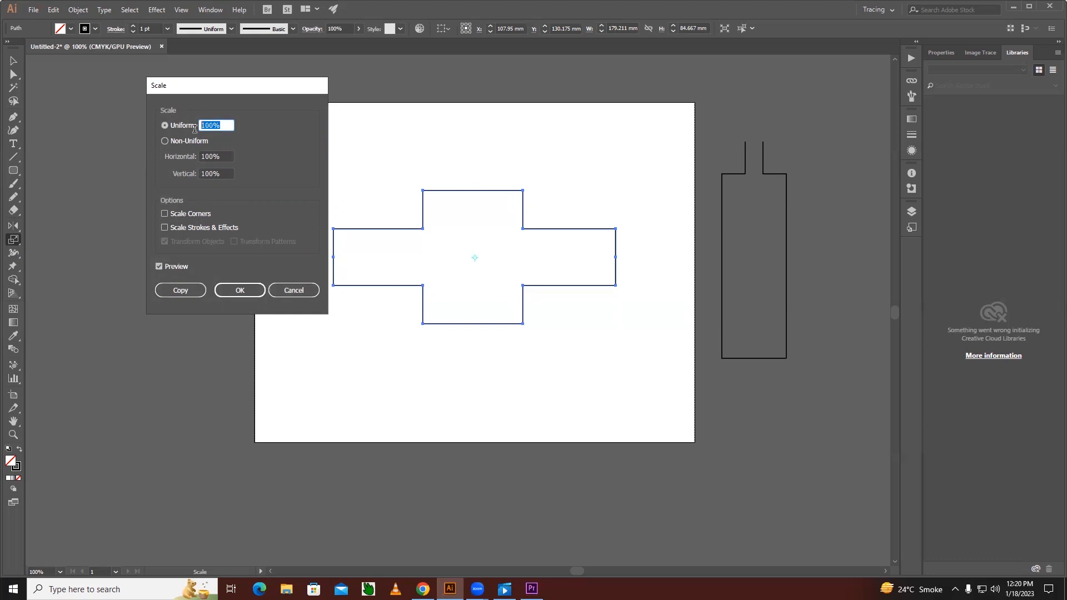
pyautogui.write('80')
pyautogui.click(159, 267)
pyautogui.click(159, 266)
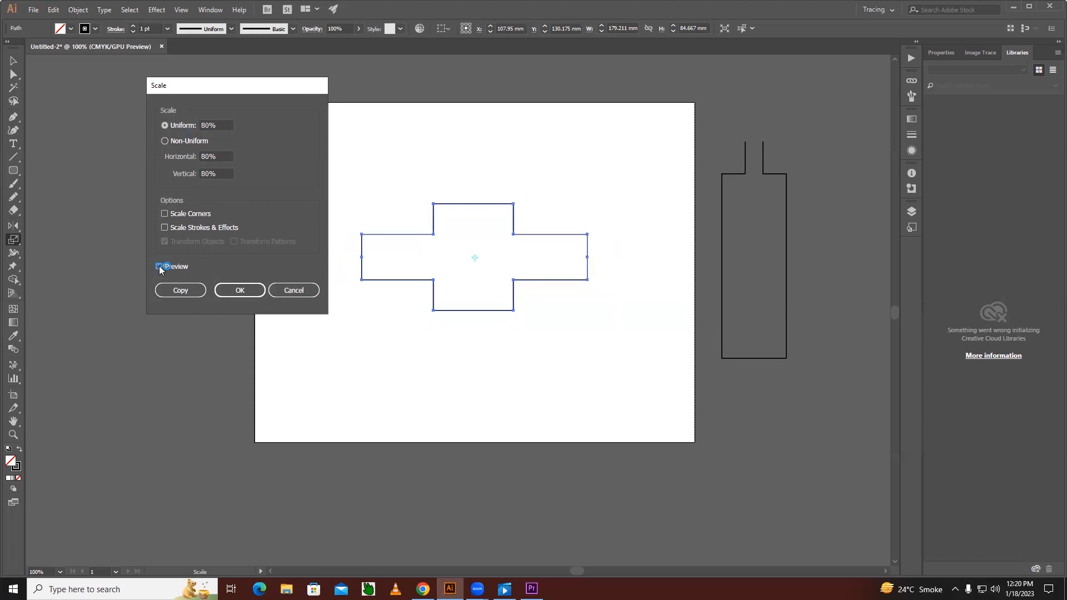
pyautogui.click(159, 267)
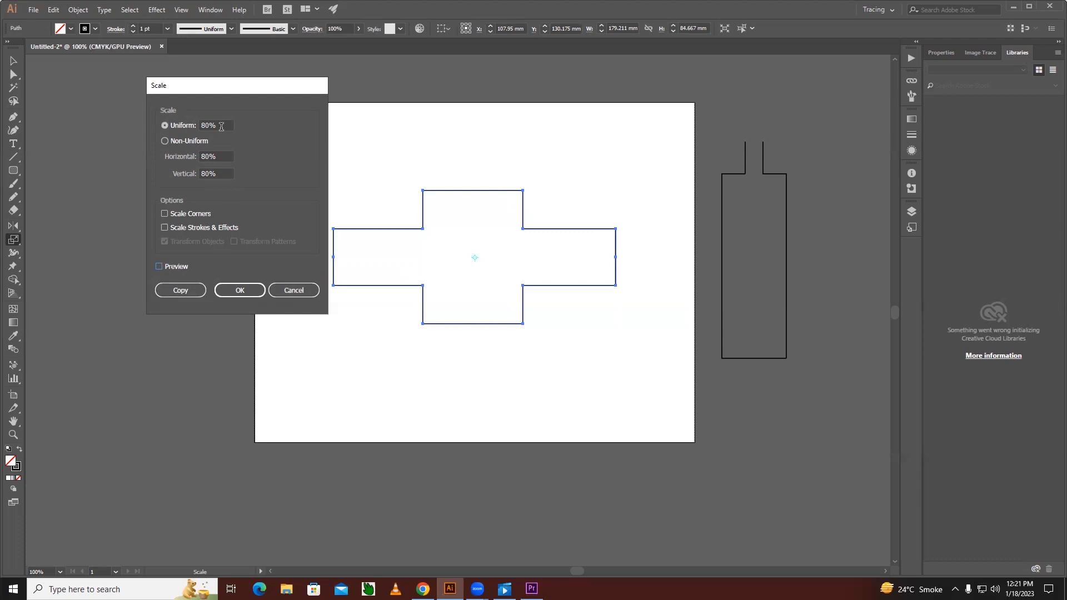
# Step: Create a copy of the cross shape at a uniform scale of 120% around the original, and deselect it
pyautogui.moveTo(221, 127); pyautogui.dragTo(202, 126)
pyautogui.write('120')
pyautogui.click(159, 267)
pyautogui.click(159, 266)
pyautogui.click(159, 267)
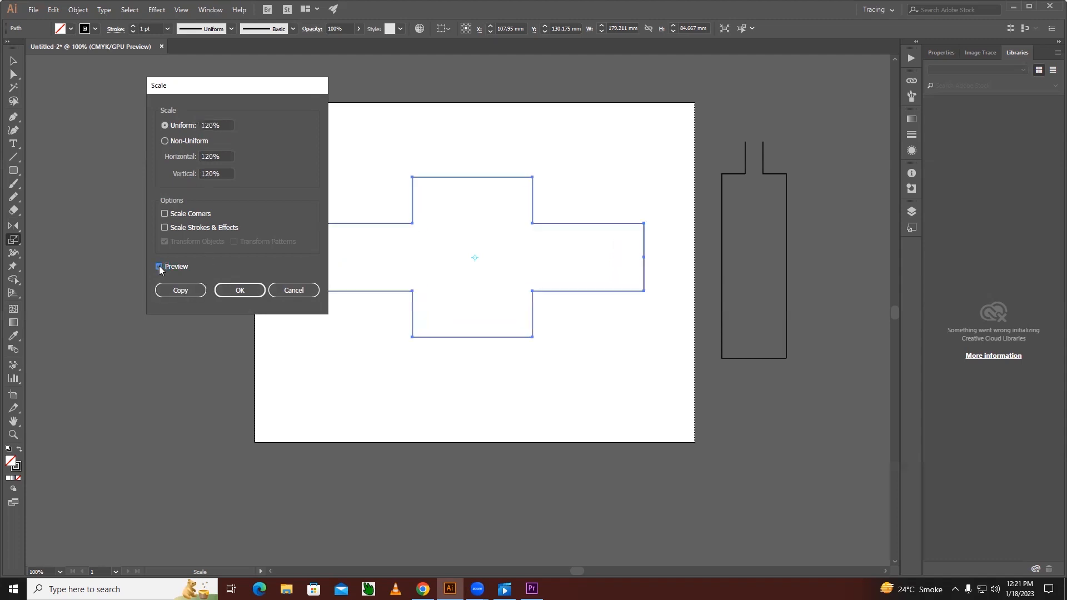
pyautogui.click(179, 291)
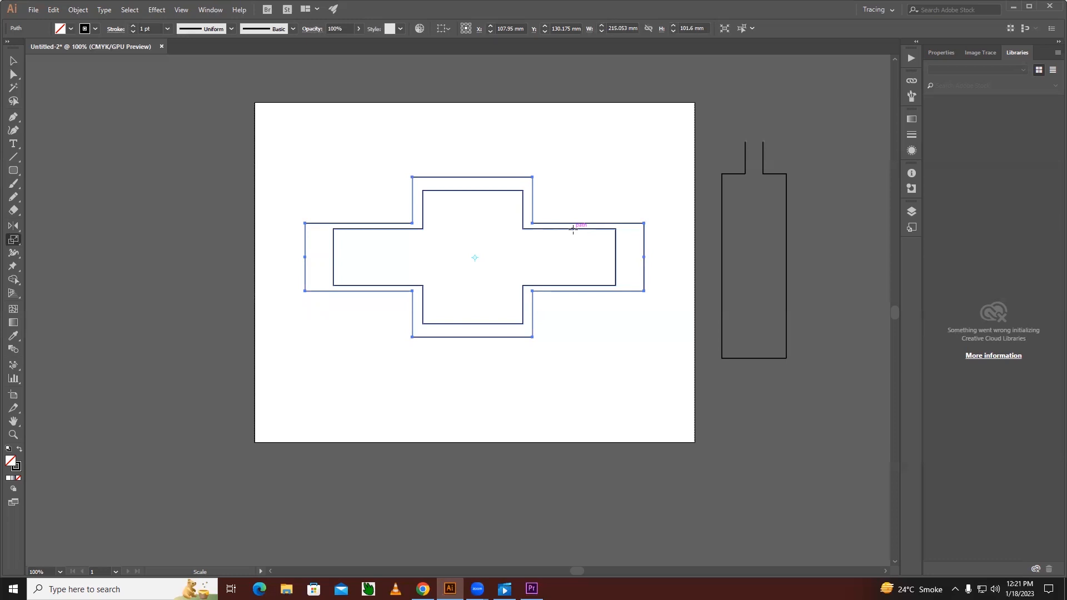
pyautogui.click(14, 61)
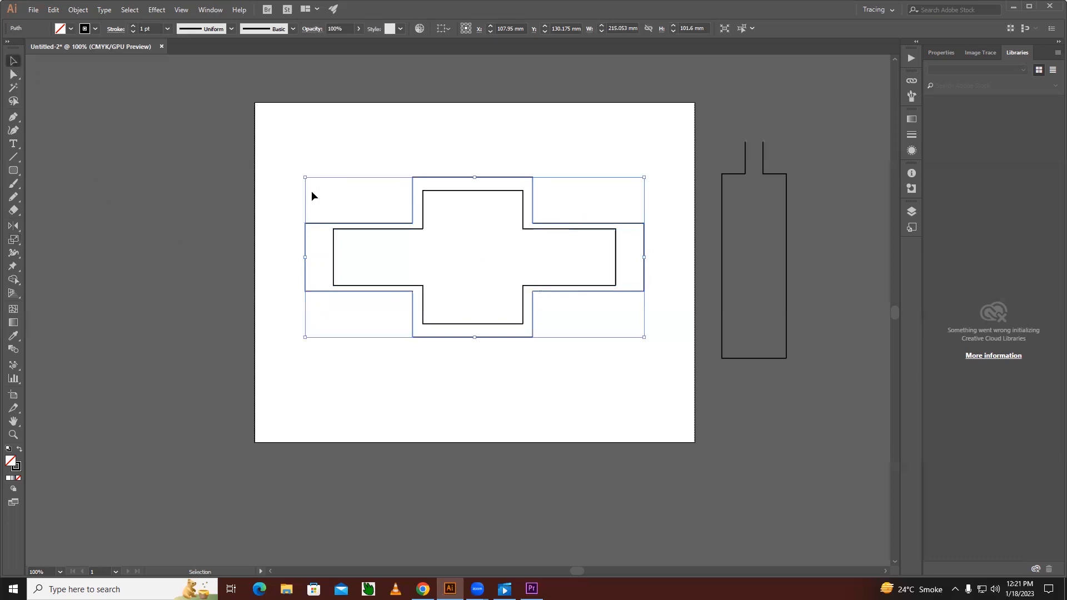
pyautogui.click(312, 192)
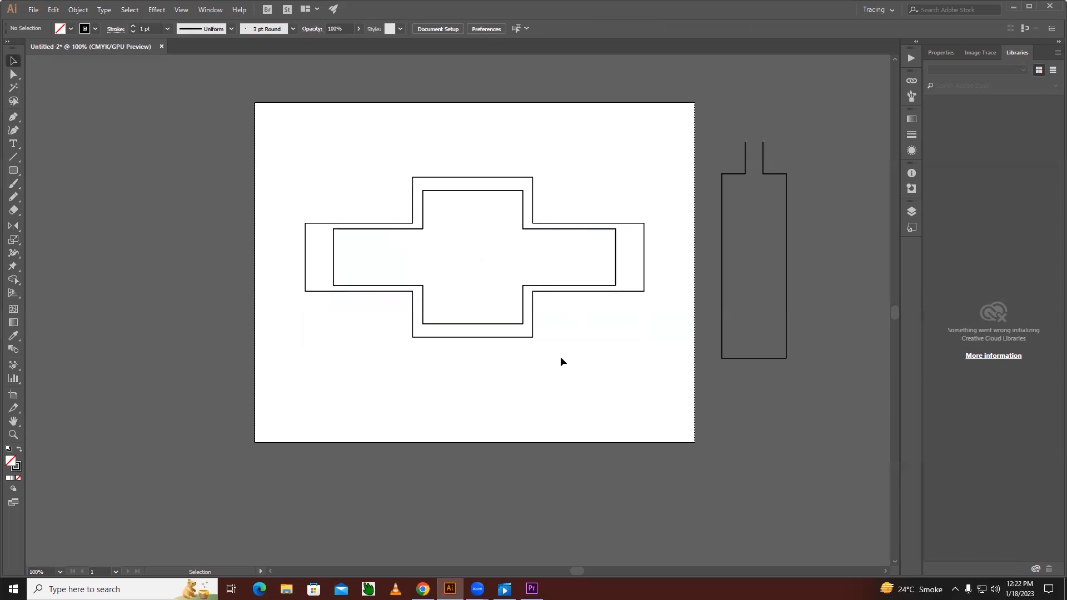
# Step: Delete the larger outer copy of the cross shape
pyautogui.click(488, 337)
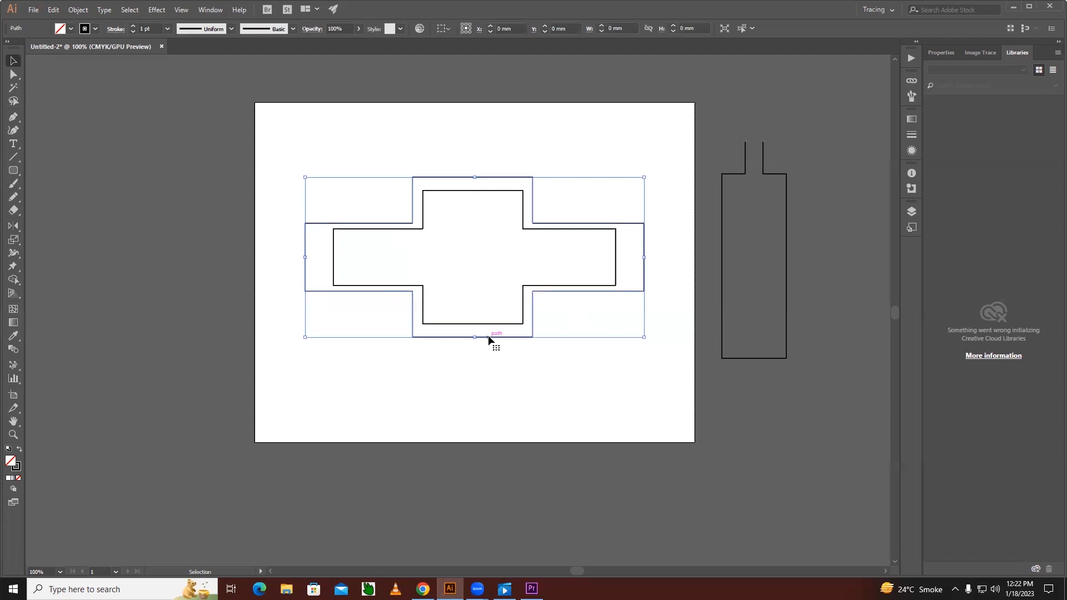
pyautogui.press('Delete')
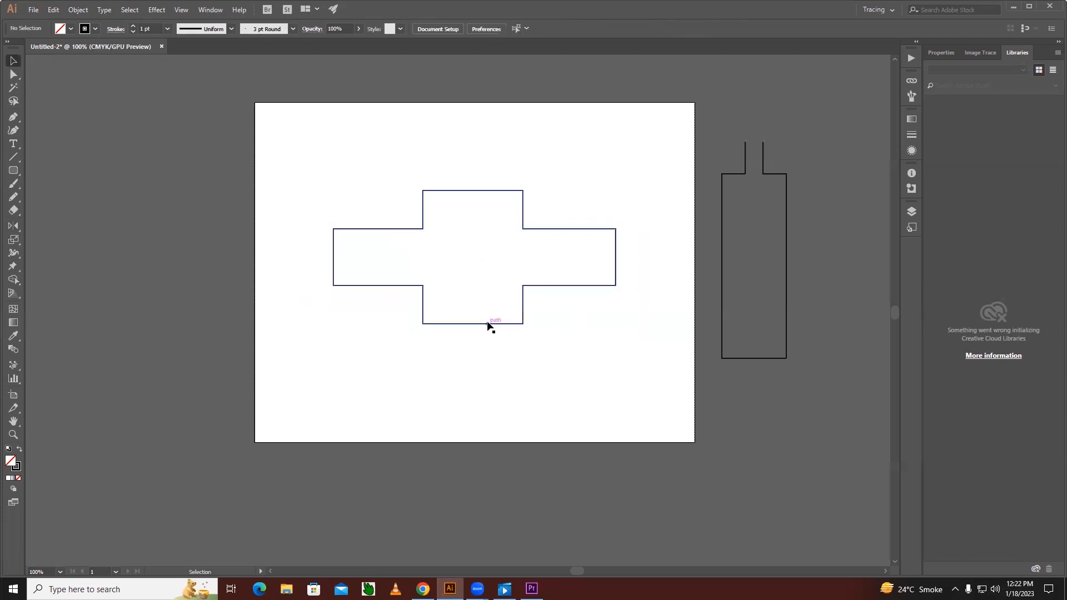
# Step: Preview the cross shape at a non-uniform scale of 120% horizontal and 100% vertical, comparing it with the original
pyautogui.click(488, 324)
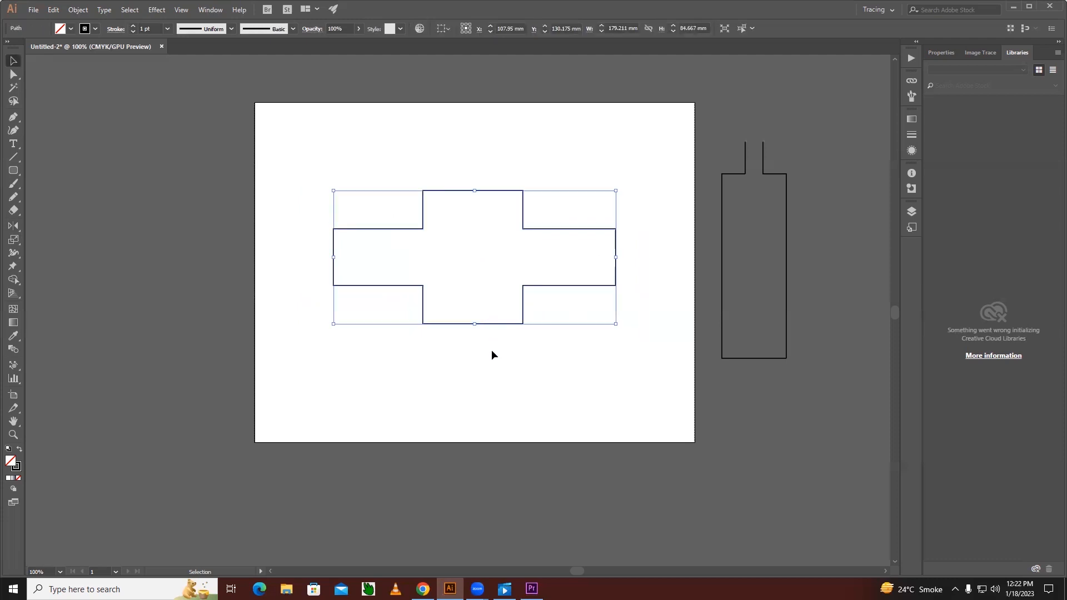
pyautogui.doubleClick(15, 242)
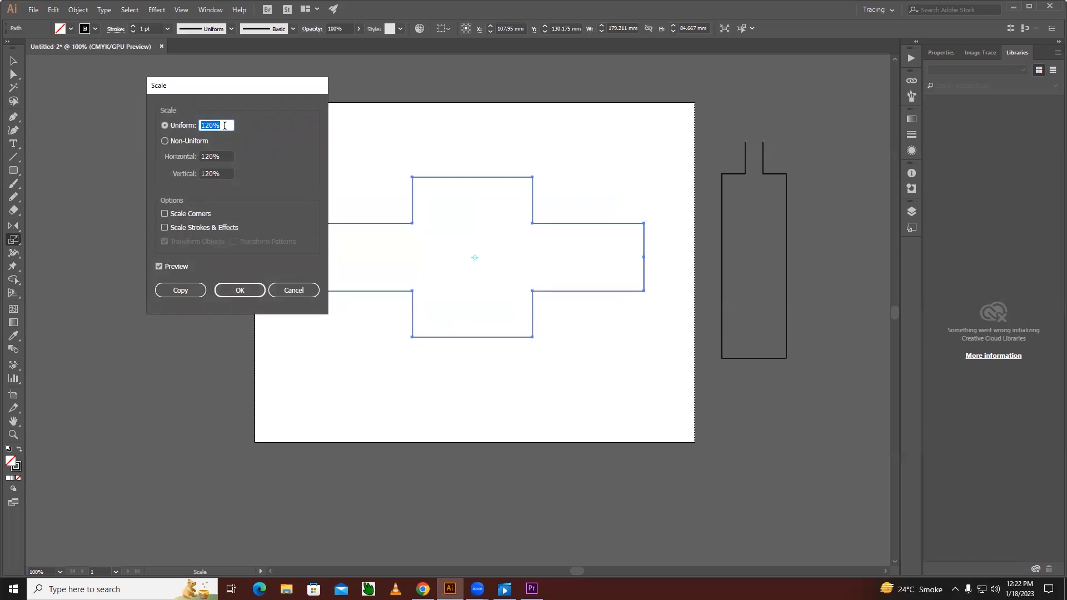
pyautogui.write('100')
pyautogui.click(165, 141)
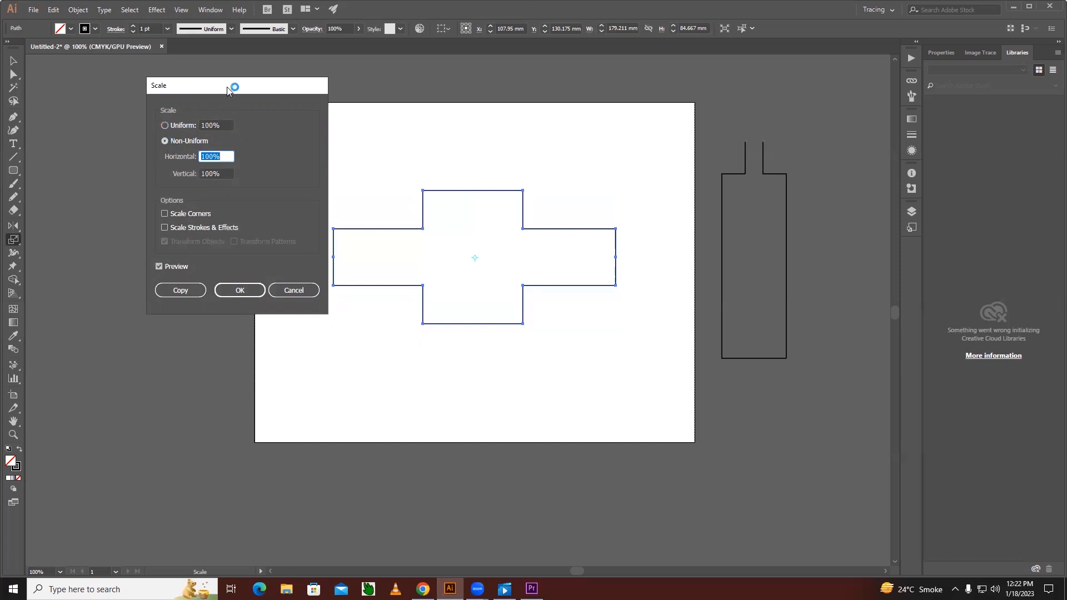
pyautogui.moveTo(222, 85); pyautogui.dragTo(180, 83)
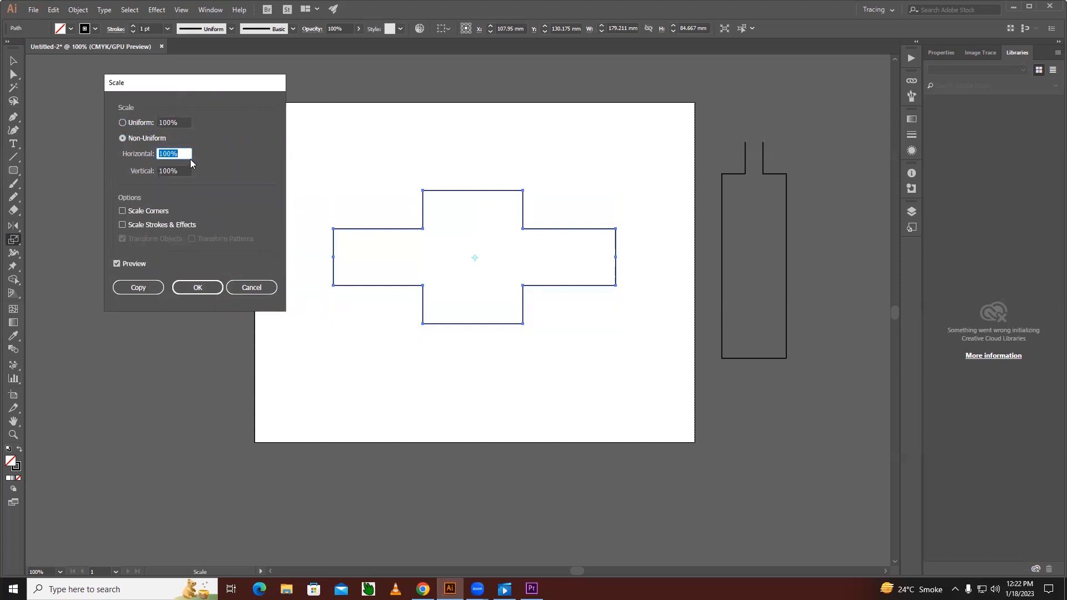
pyautogui.write('120')
pyautogui.click(116, 264)
pyautogui.click(117, 263)
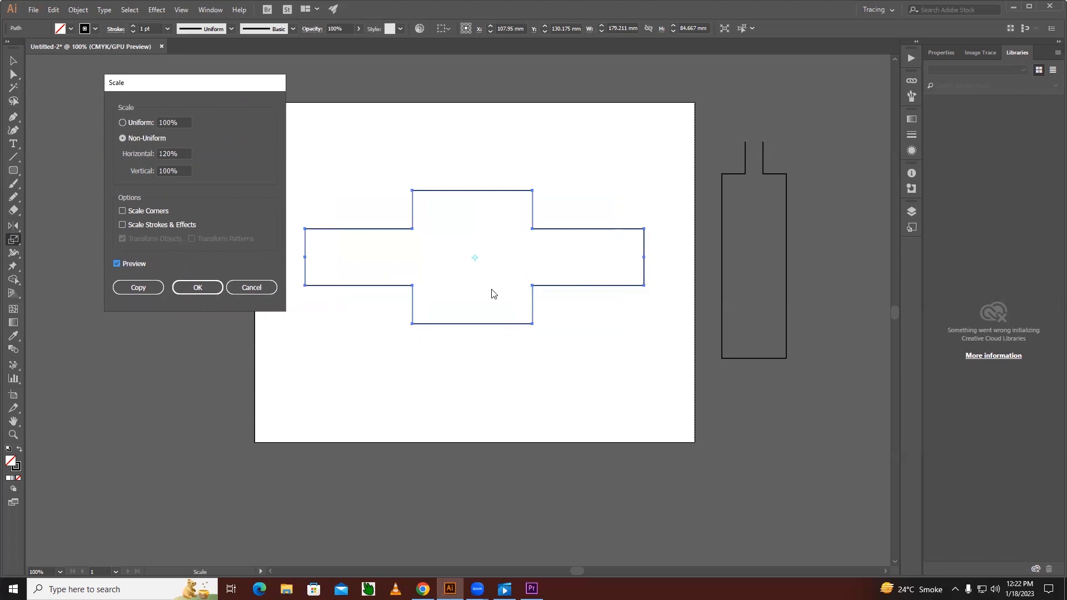
# Step: Preview the cross shape at 100% horizontal and 120% vertical scale, compare it with the original, and cancel the scaling
pyautogui.doubleClick(179, 156)
pyautogui.write('100')
pyautogui.press('Tab')
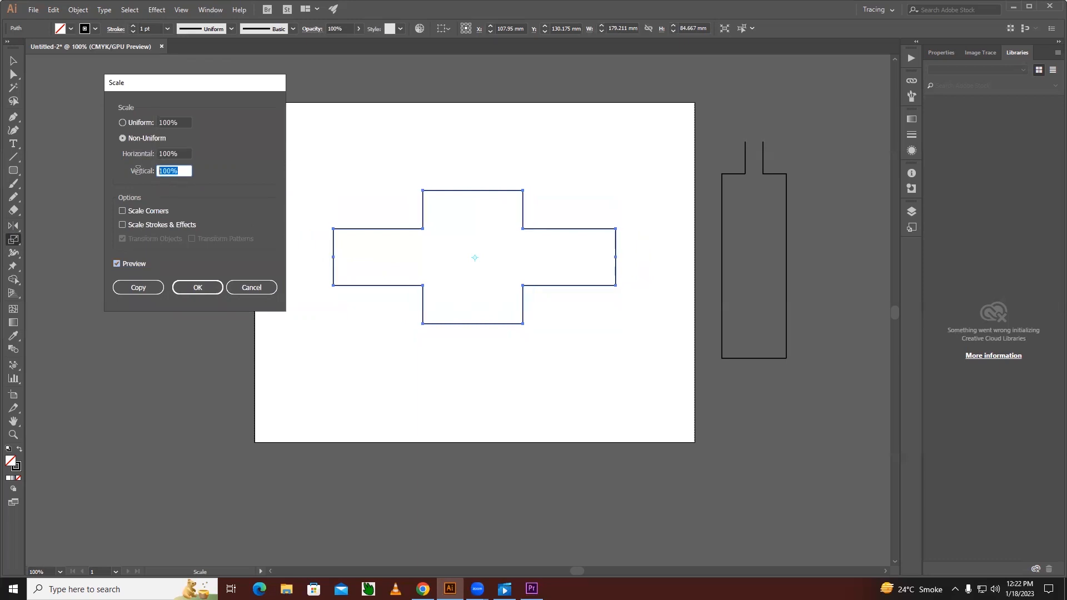
pyautogui.write('120')
pyautogui.click(117, 263)
pyautogui.click(117, 263)
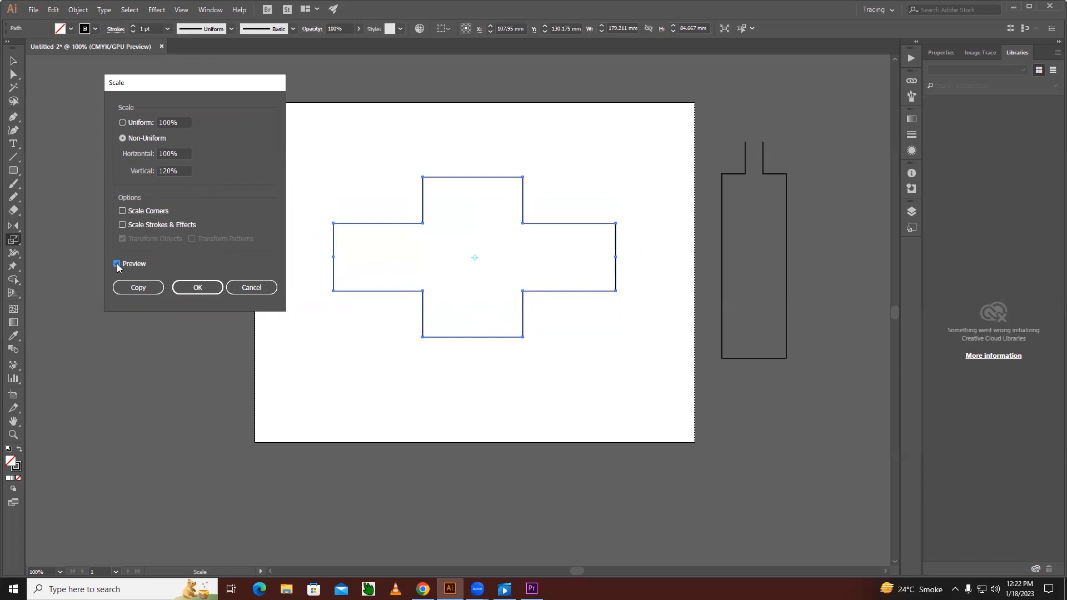
pyautogui.click(117, 263)
pyautogui.click(117, 263)
pyautogui.click(117, 263)
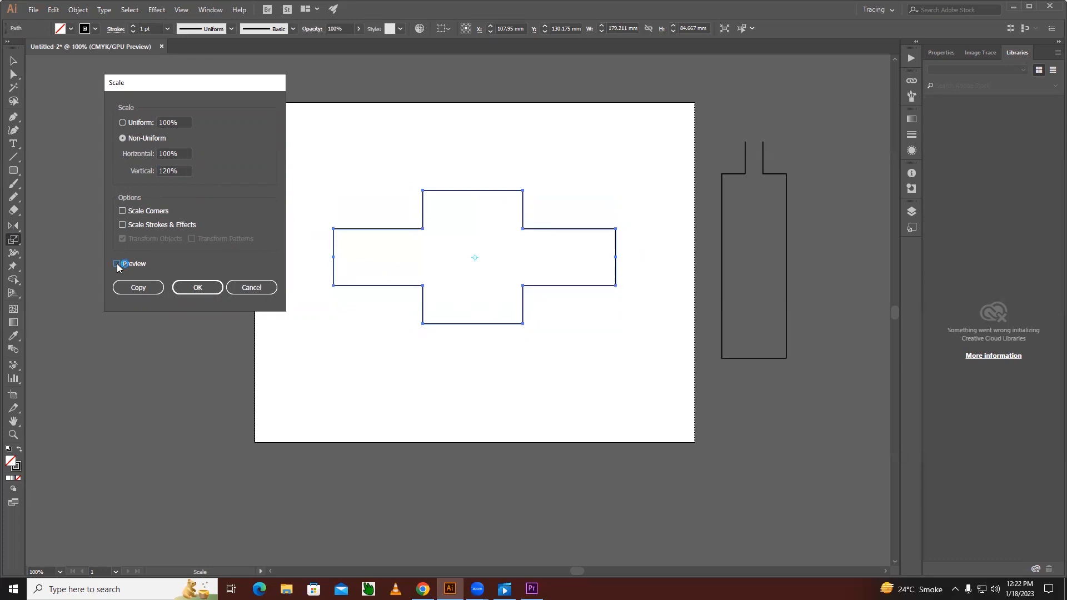
pyautogui.click(117, 264)
pyautogui.click(122, 123)
pyautogui.click(251, 288)
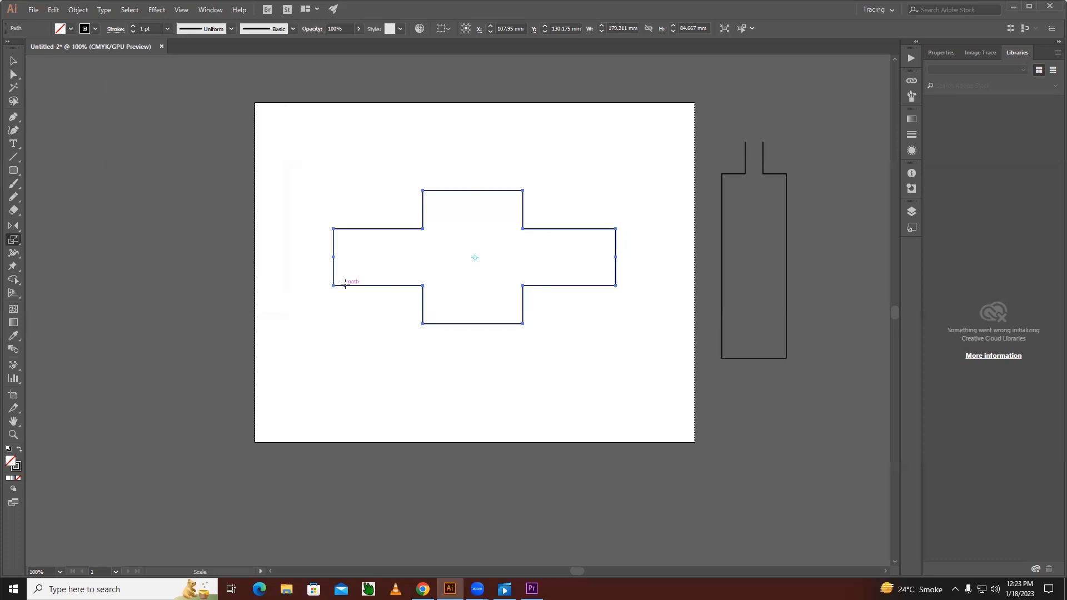
# Step: Delete the cross shape from the artboard and the bottle-like outline beside it
pyautogui.hotkey('ctrl', 'shift', 'a')
pyautogui.moveTo(407, 252); pyautogui.dragTo(374, 302)
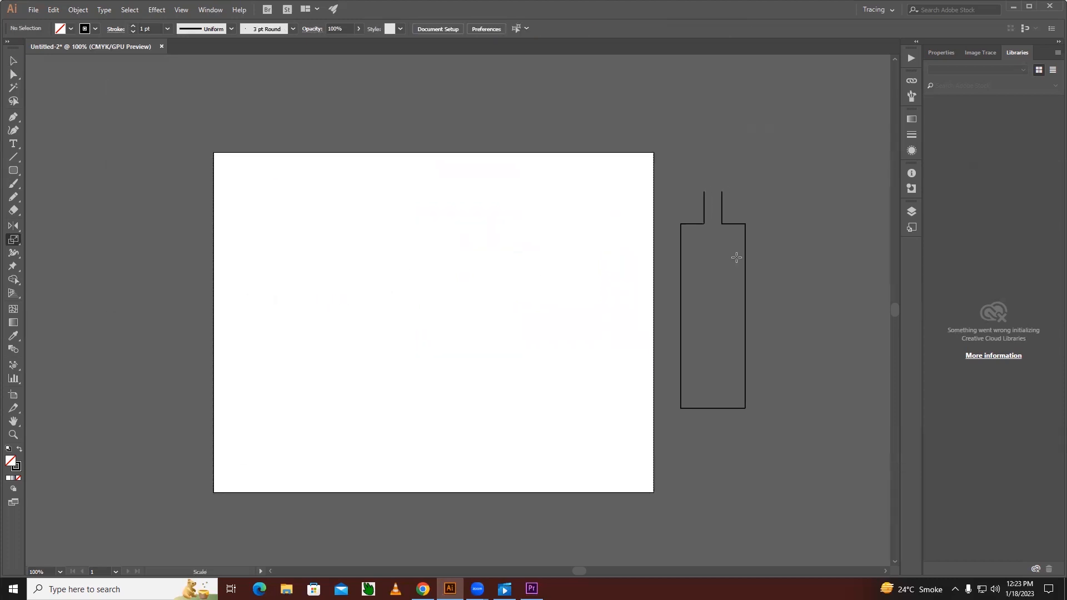
pyautogui.click(734, 225)
pyautogui.press('Delete')
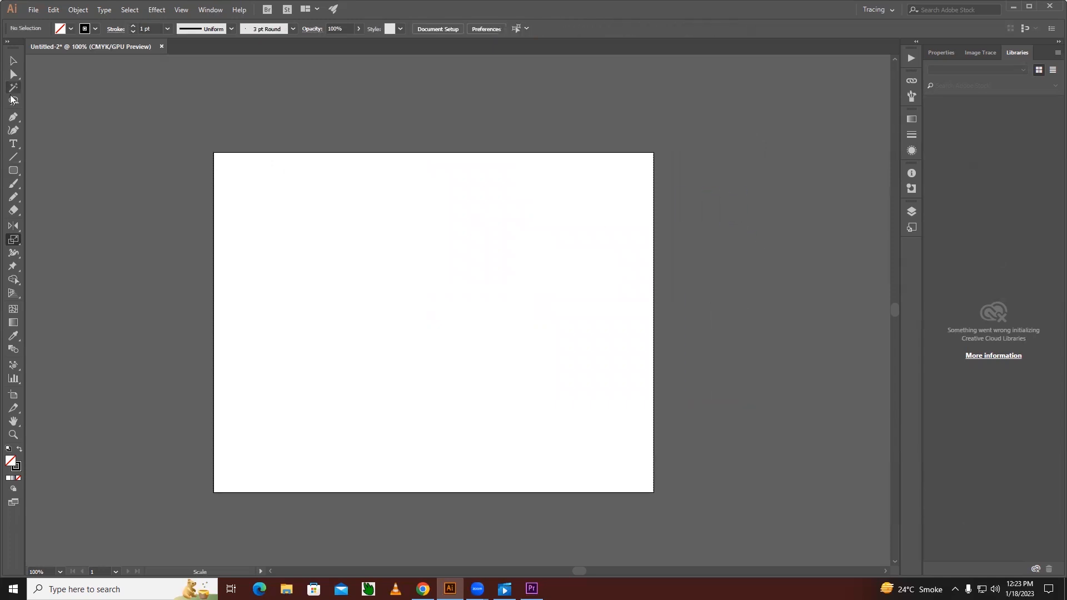
# Step: Draw a square about 66 mm wide from its centre near the middle of the artboard, and deselect it
pyautogui.moveTo(13, 171); pyautogui.dragTo(67, 170)
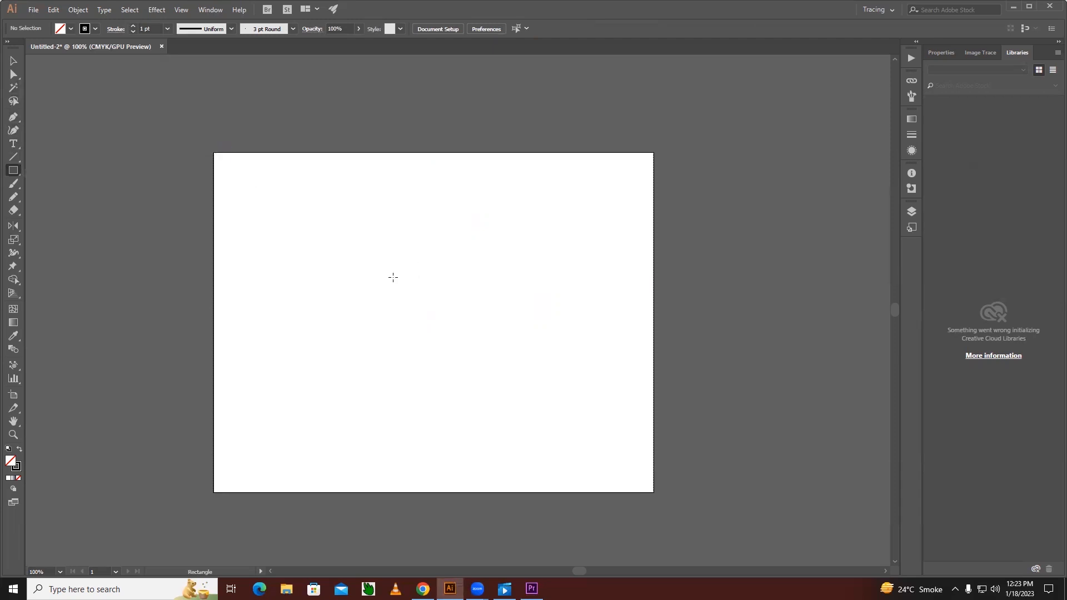
pyautogui.moveTo(427, 314); pyautogui.dragTo(480, 367)
pyautogui.click(13, 61)
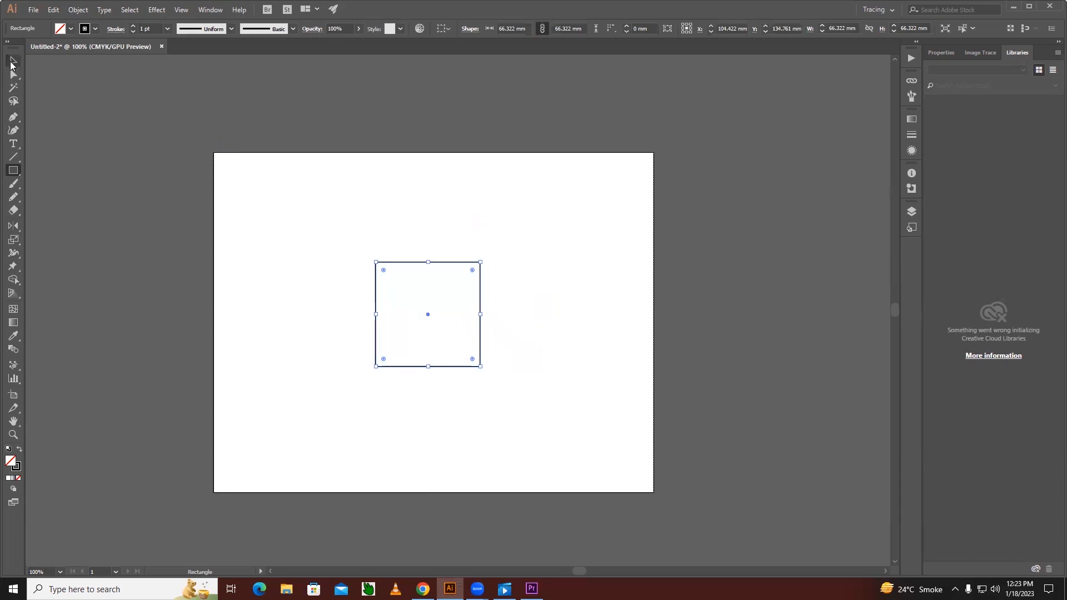
pyautogui.click(411, 305)
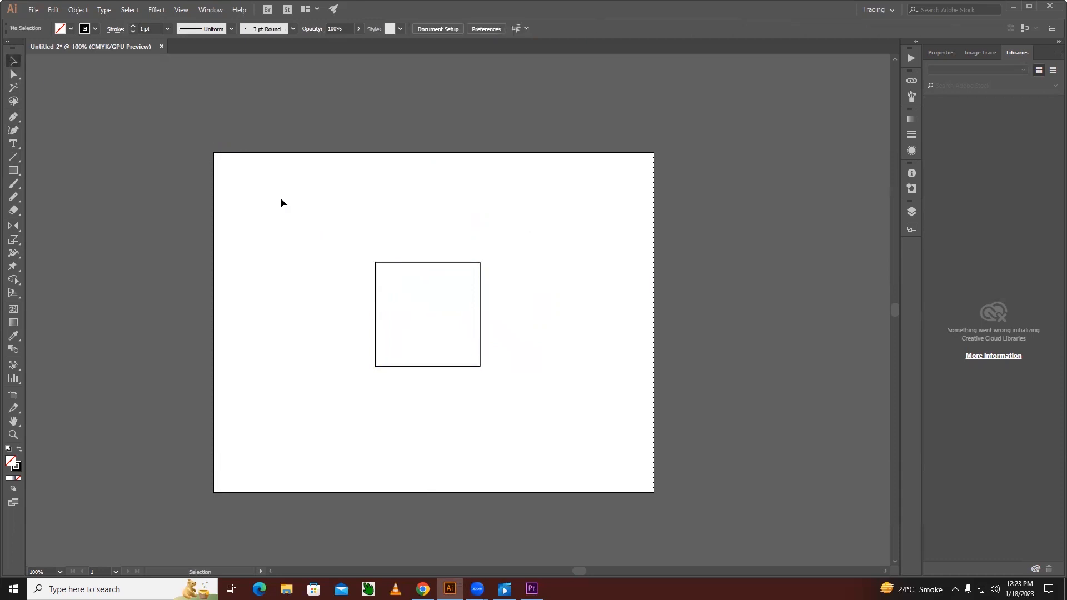
# Step: Create a copy of the square at a uniform scale of 140% around its centre
pyautogui.click(408, 272)
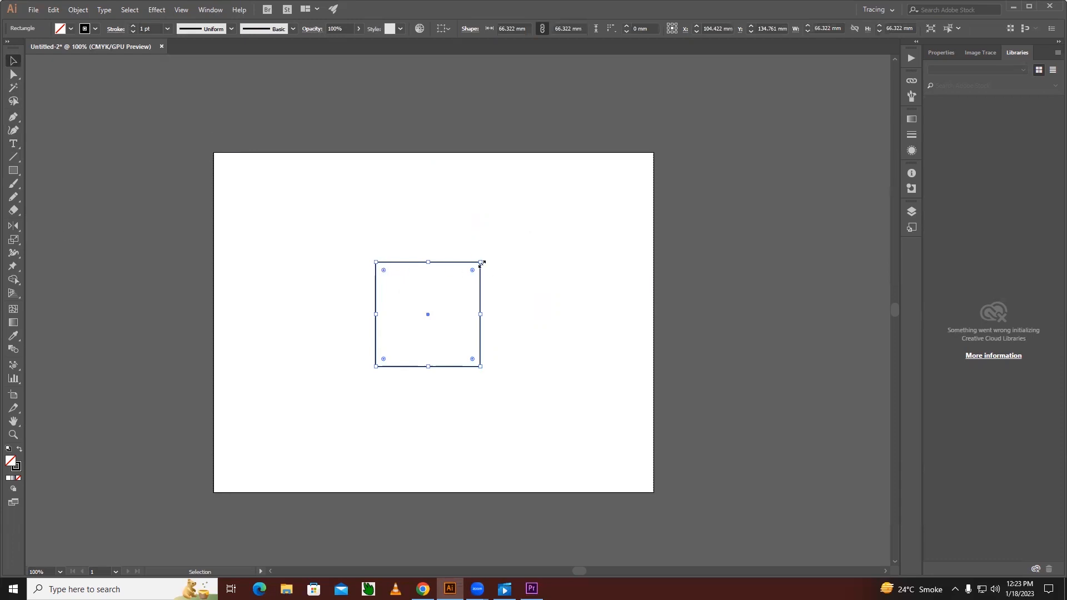
pyautogui.doubleClick(14, 240)
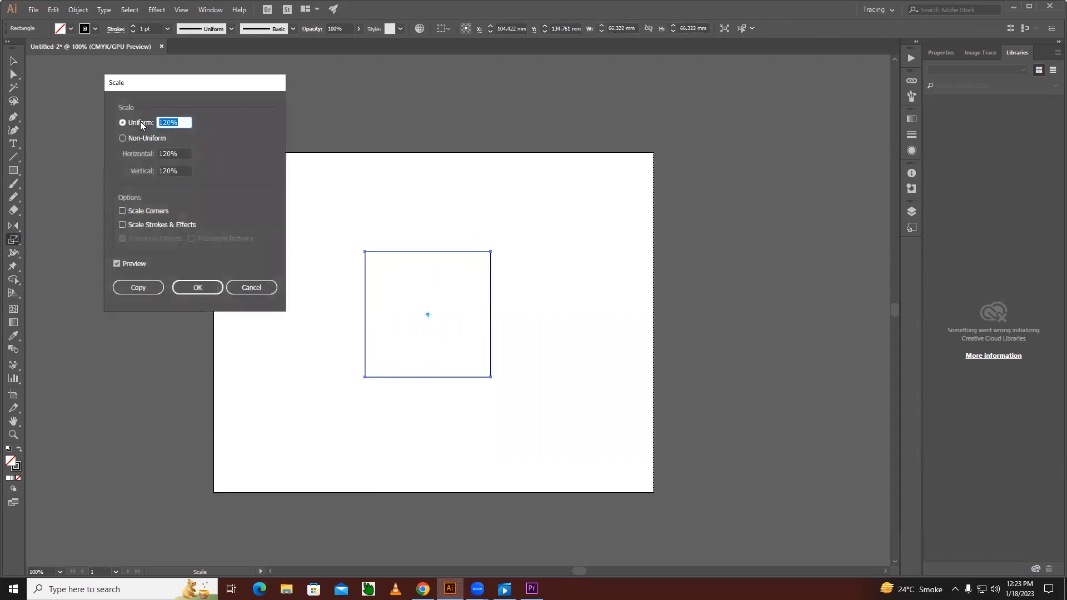
pyautogui.write('140')
pyautogui.click(139, 287)
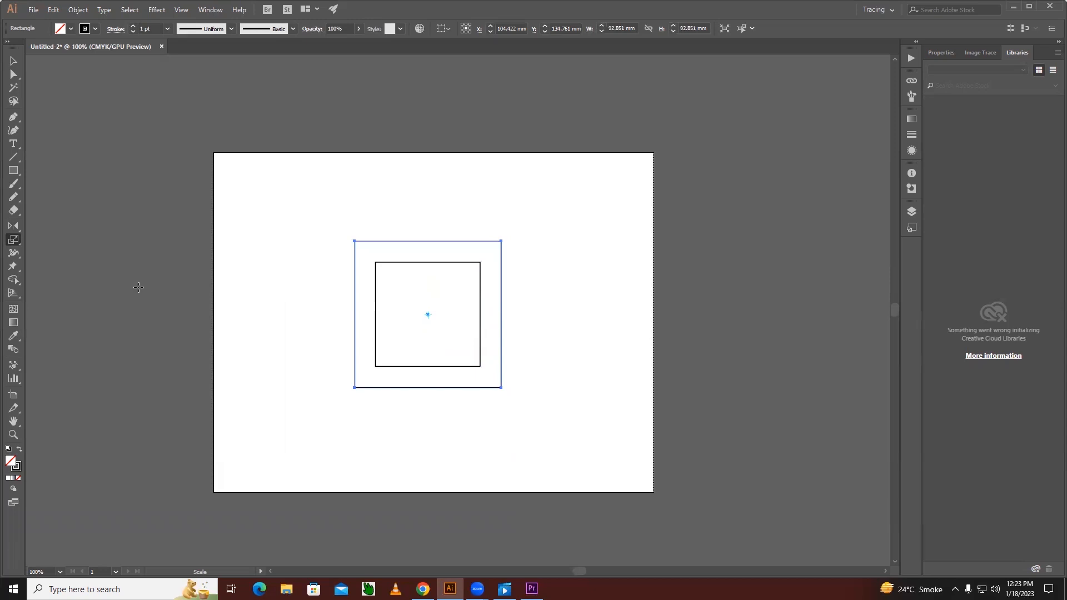
# Step: Repeat the 140% scaled copy several times to build concentric squares growing past the artboard
pyautogui.press('ctrl')
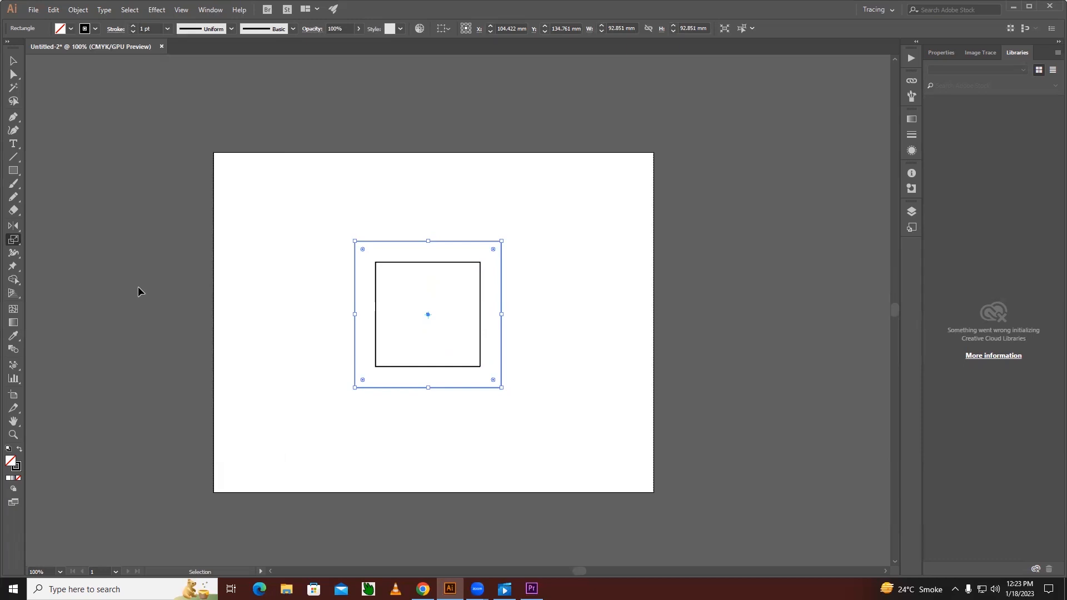
pyautogui.hotkey('ctrl', 'd')
pyautogui.hotkey('ctrl', 'd')
pyautogui.hotkey('ctrl', 'd')
pyautogui.hotkey('ctrl', 'd')
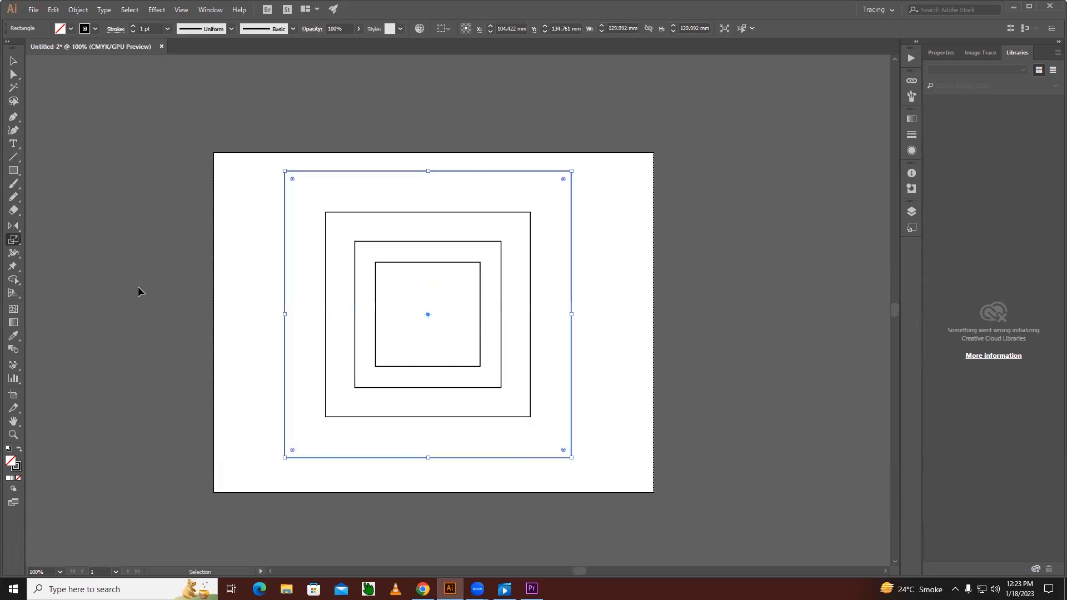
pyautogui.hotkey('ctrl', 'd')
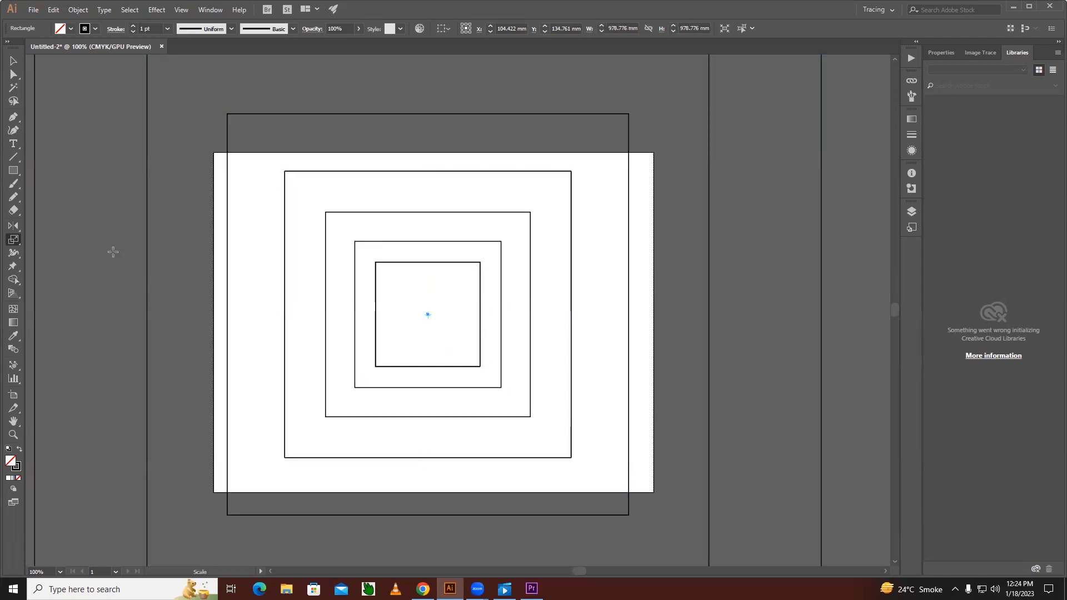
# Step: Try copying the innermost square at a uniform scale of 80%, and undo it
pyautogui.click(14, 60)
pyautogui.hotkey('ctrl', 'd')
pyautogui.click(393, 262)
pyautogui.doubleClick(14, 239)
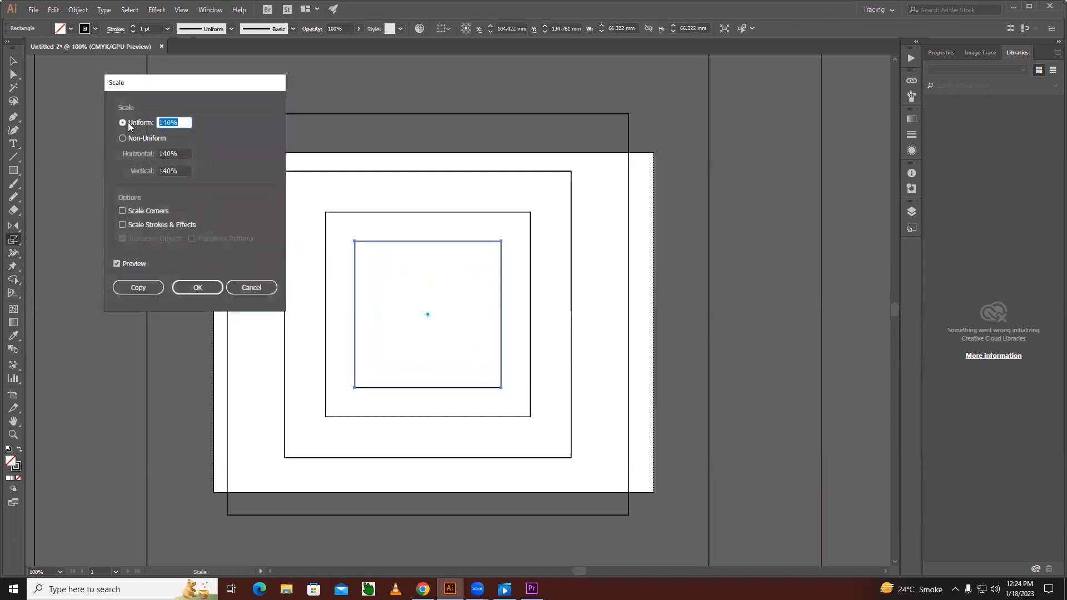
pyautogui.write('80')
pyautogui.click(159, 287)
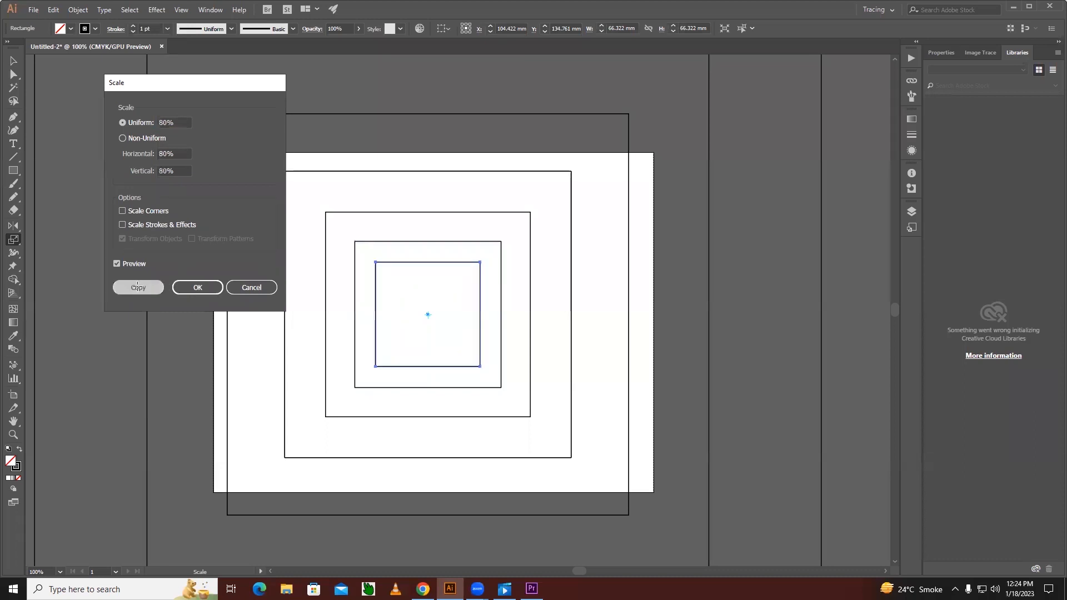
pyautogui.press('ctrl')
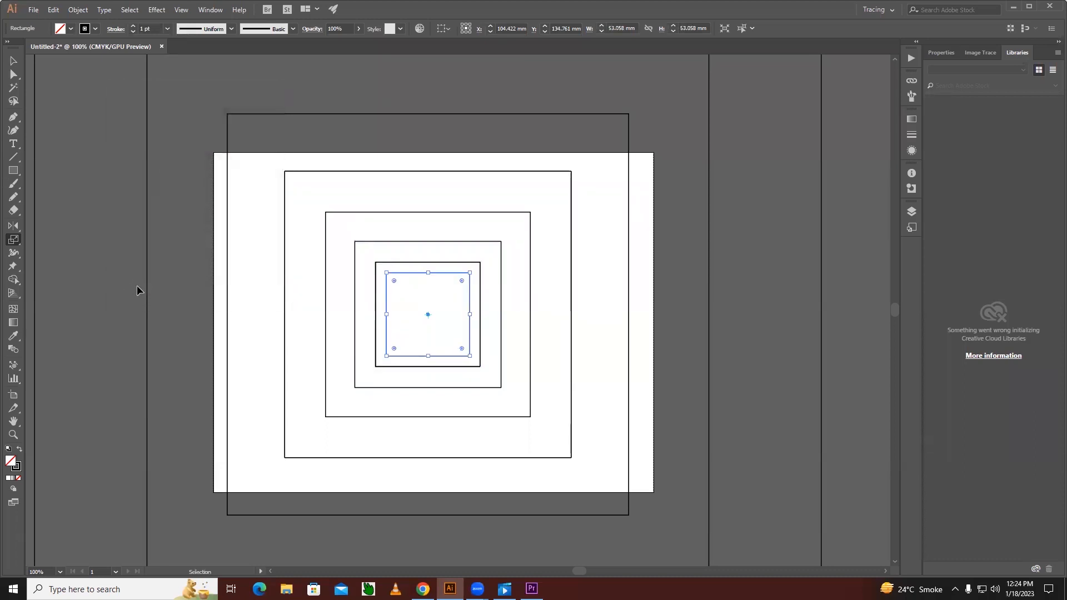
pyautogui.hotkey('ctrl', 'z')
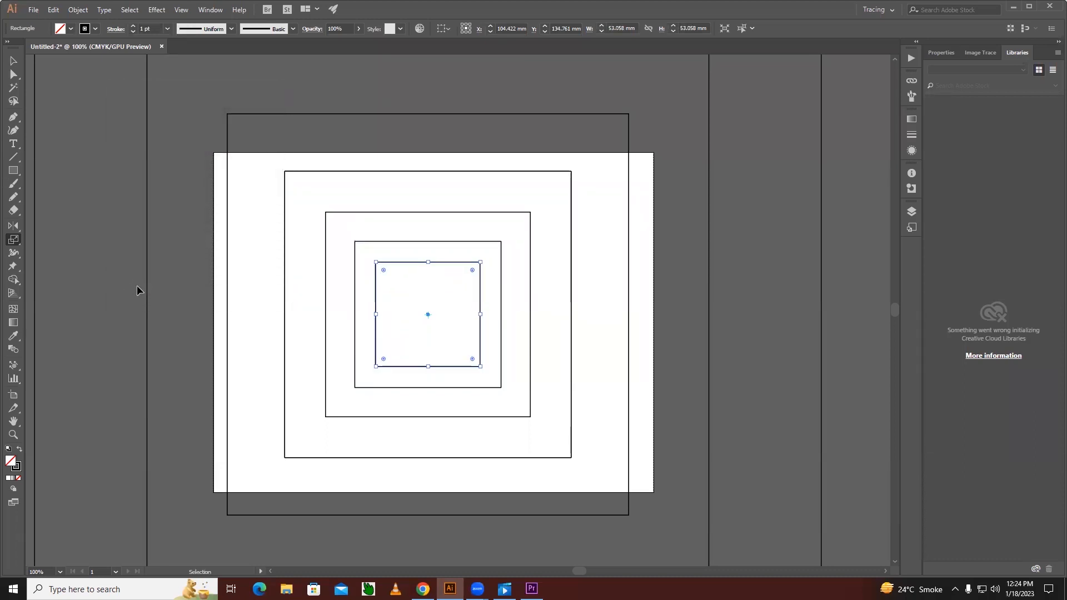
pyautogui.hotkey('ctrl', 'z')
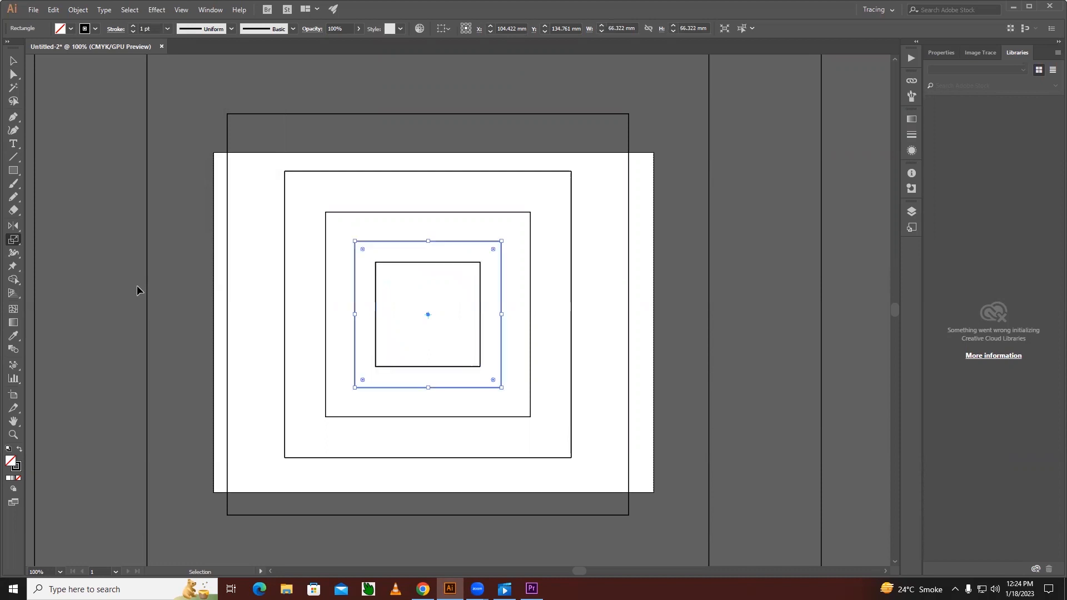
# Step: Create a copy of the innermost square at a uniform scale of 80% around its centre
pyautogui.click(14, 61)
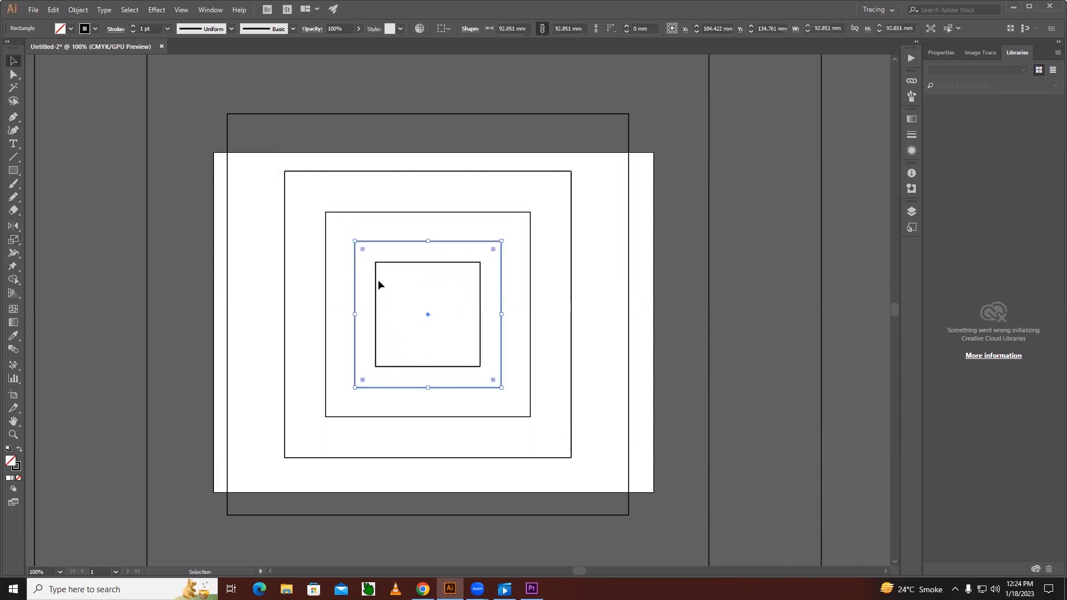
pyautogui.click(388, 263)
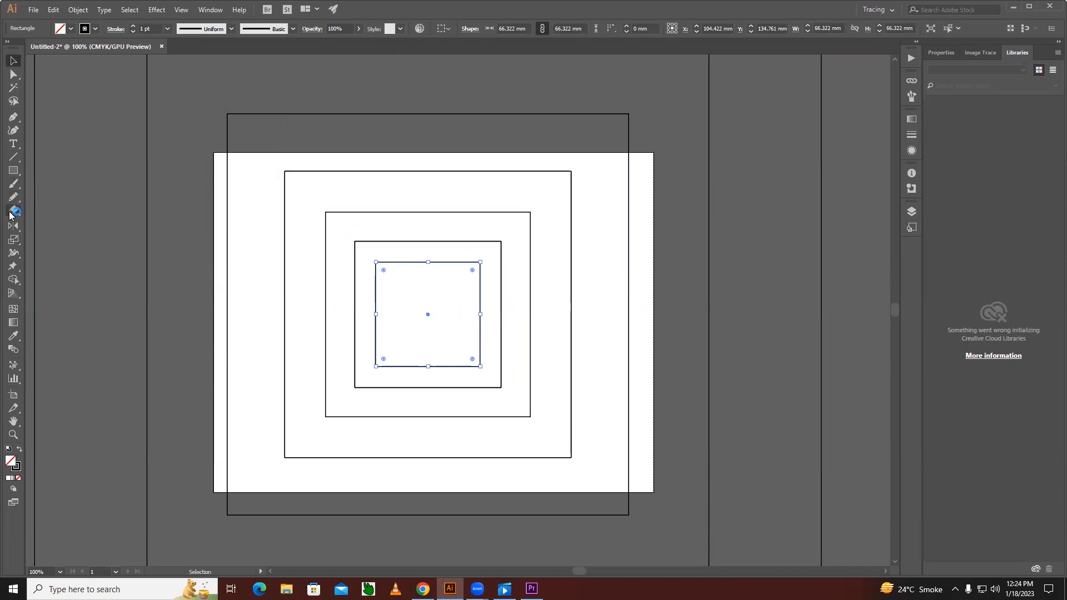
pyautogui.doubleClick(12, 242)
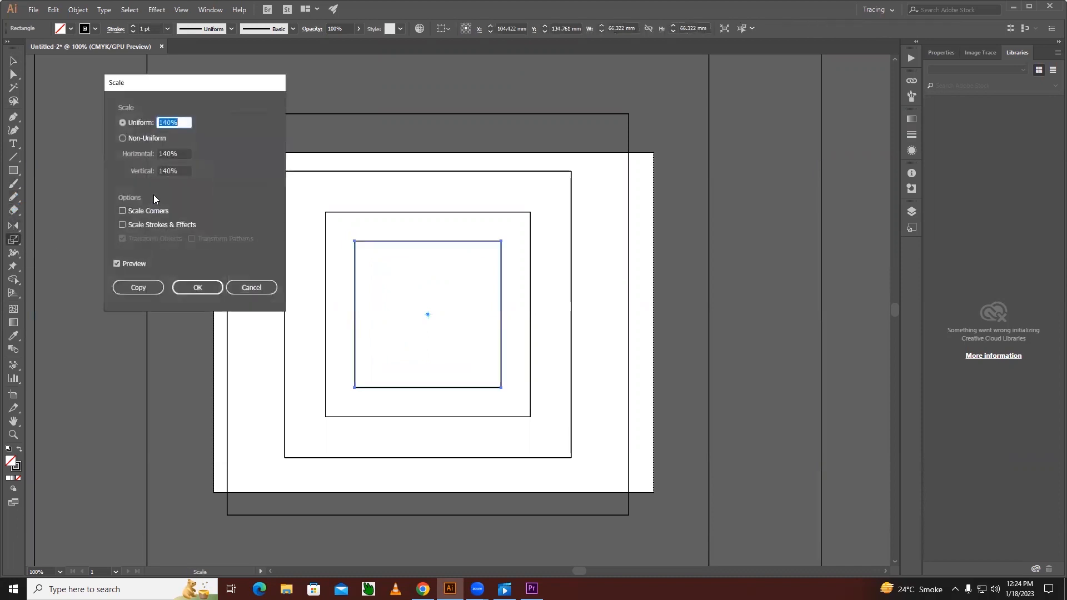
pyautogui.write('80')
pyautogui.click(138, 286)
# Step: Repeat the 80% scaled copy to nest progressively smaller squares down to about 7 mm wide
pyautogui.press('v')
pyautogui.hotkey('ctrl', 'd')
pyautogui.hotkey('ctrl', 'd')
pyautogui.hotkey('ctrl', 'd')
pyautogui.hotkey('ctrl', 'd')
pyautogui.hotkey('ctrl', 'd')
pyautogui.hotkey('ctrl', 'd')
pyautogui.hotkey('ctrl', 'd')
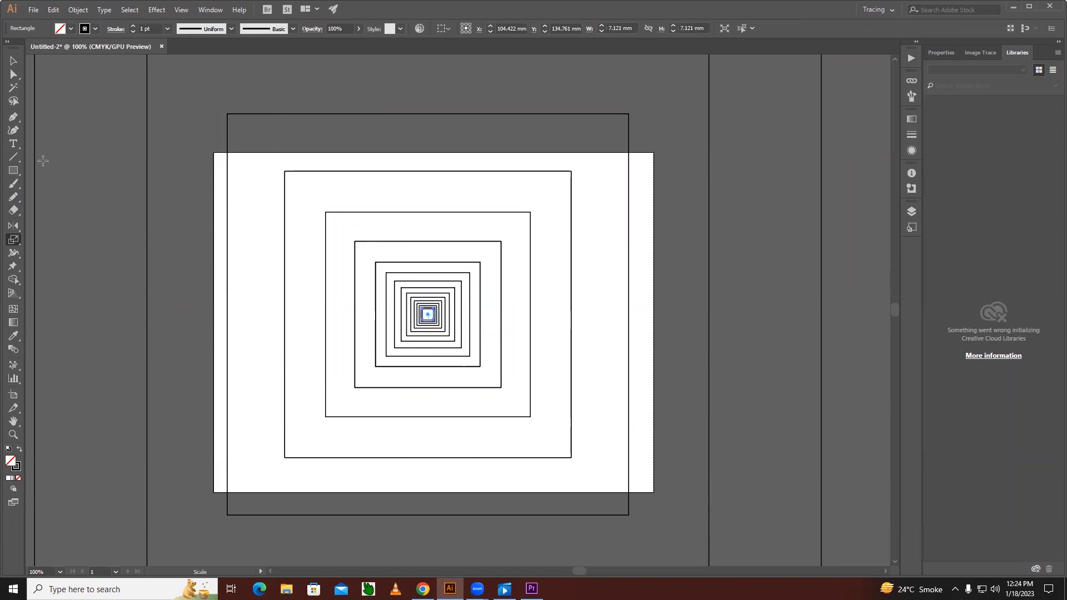
# Step: Delete the oversized outer squares that extend far beyond the artboard, keeping the one that slightly overlaps its edges
pyautogui.click(14, 61)
pyautogui.click(171, 191)
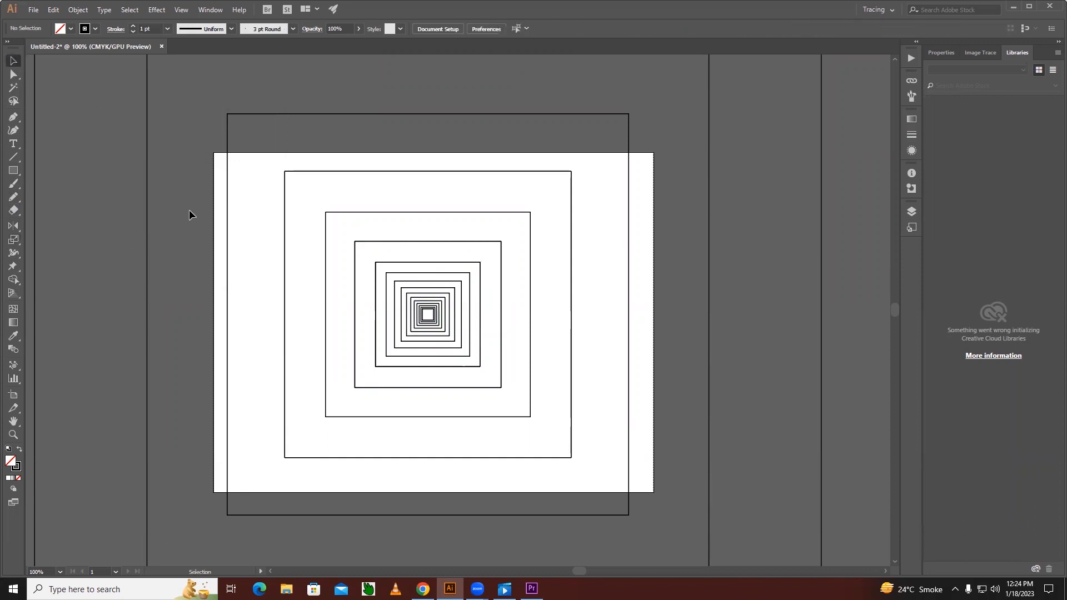
pyautogui.moveTo(170, 200); pyautogui.dragTo(23, 179)
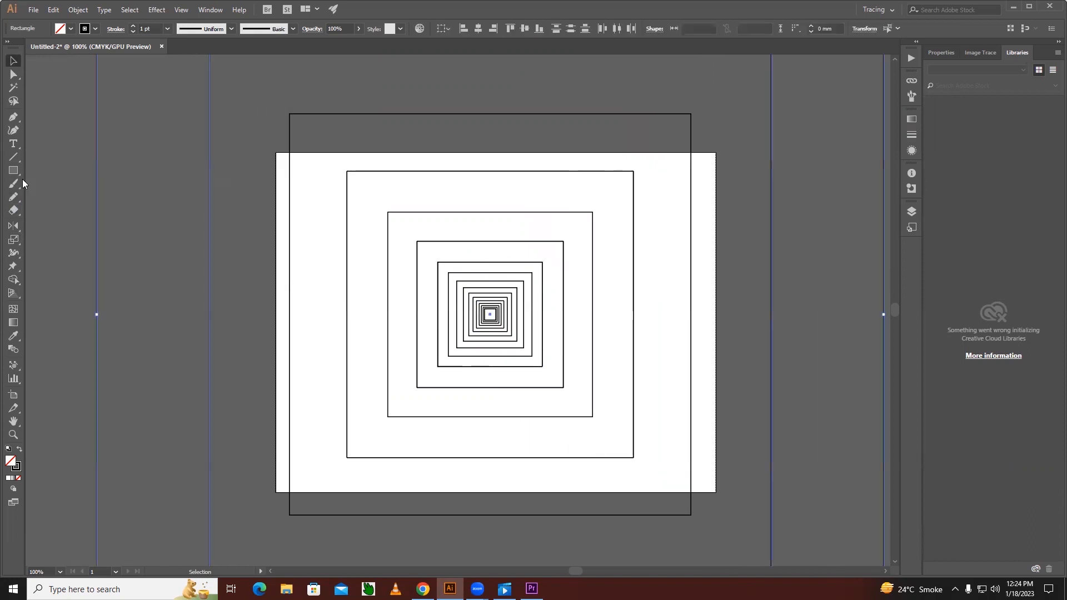
pyautogui.hotkey('ctrl', 'shift', 'a')
# Step: Draw a closed four-sided shape with the Pen tool, joining the left corners of the outermost square to those of the innermost square
pyautogui.press('z')
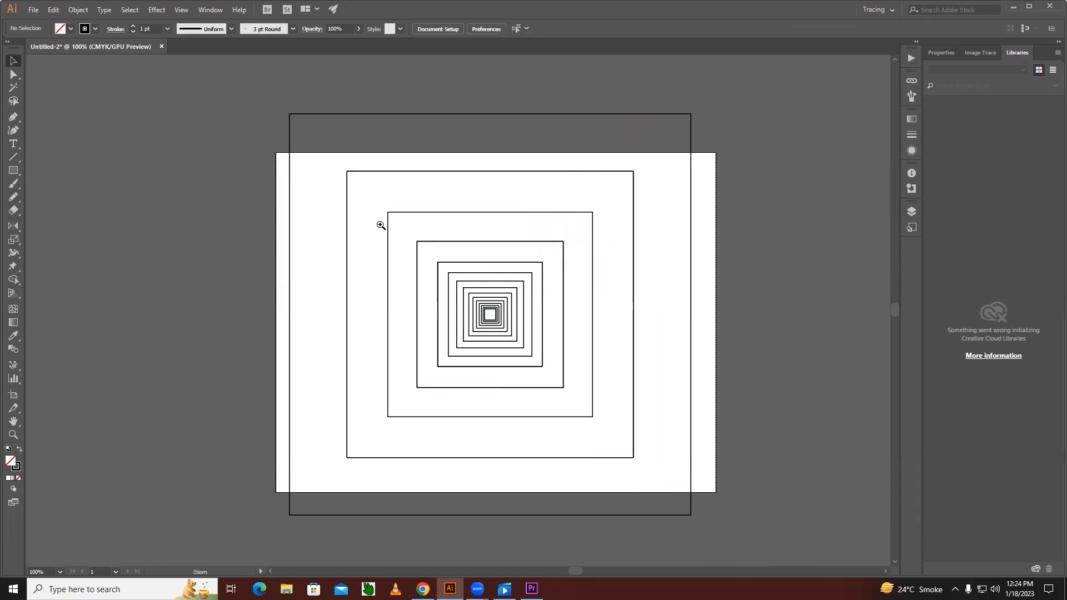
pyautogui.click(381, 226)
pyautogui.keyDown('alt'); pyautogui.click(445, 300); pyautogui.keyUp('alt')
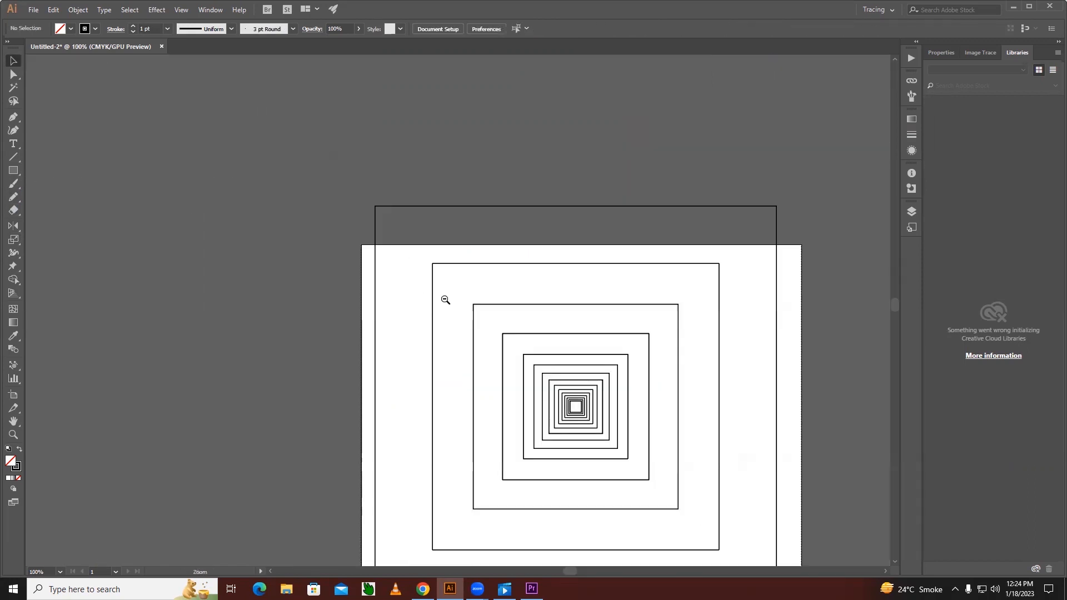
pyautogui.keyDown('alt'); pyautogui.click(509, 354); pyautogui.keyUp('alt')
pyautogui.click(504, 363)
pyautogui.press('v')
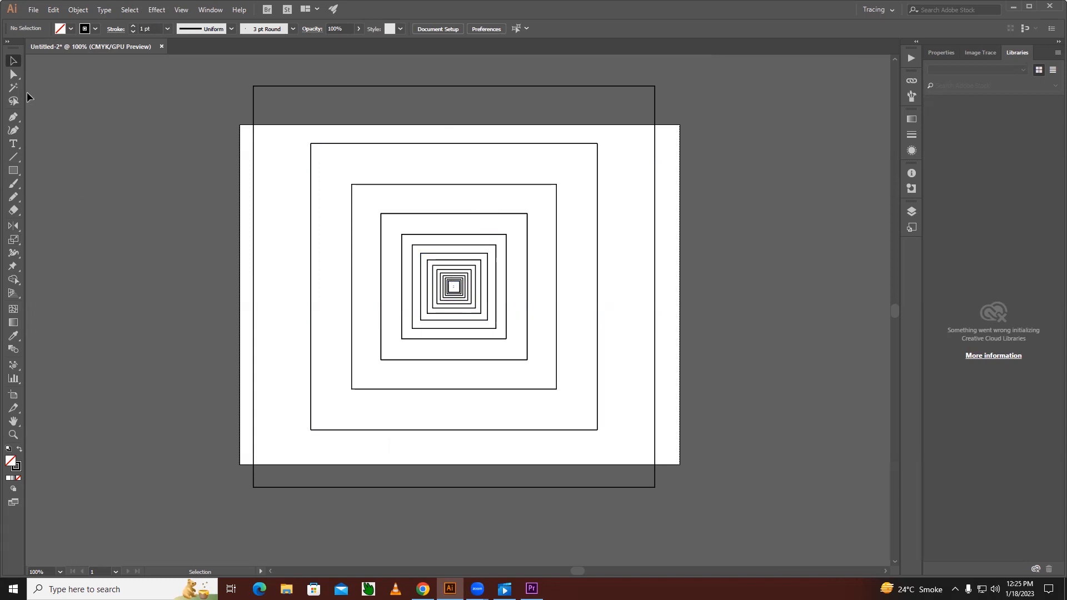
pyautogui.click(13, 117)
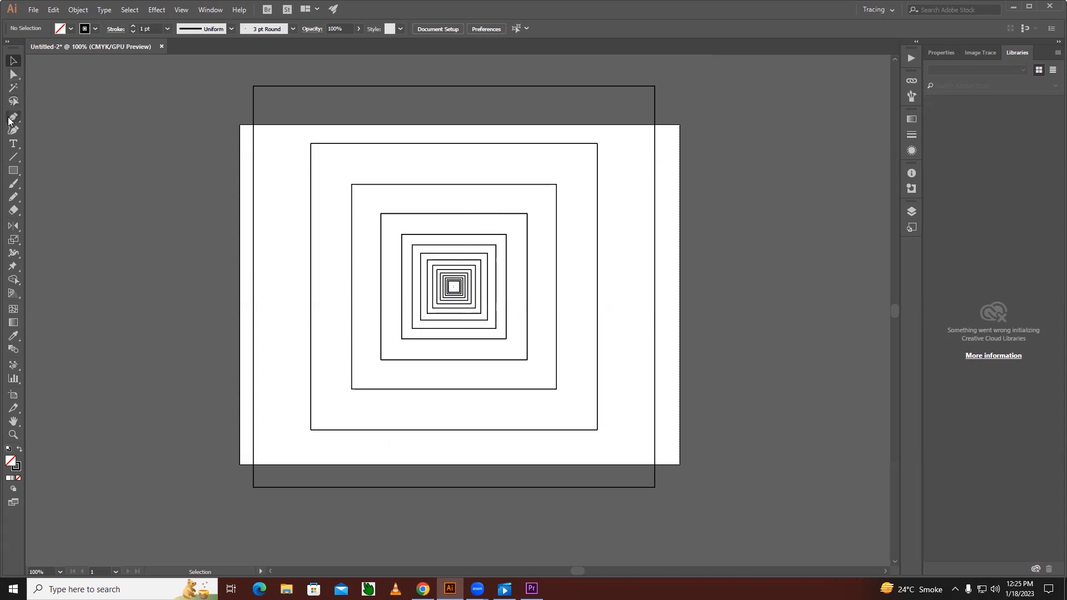
pyautogui.click(253, 488)
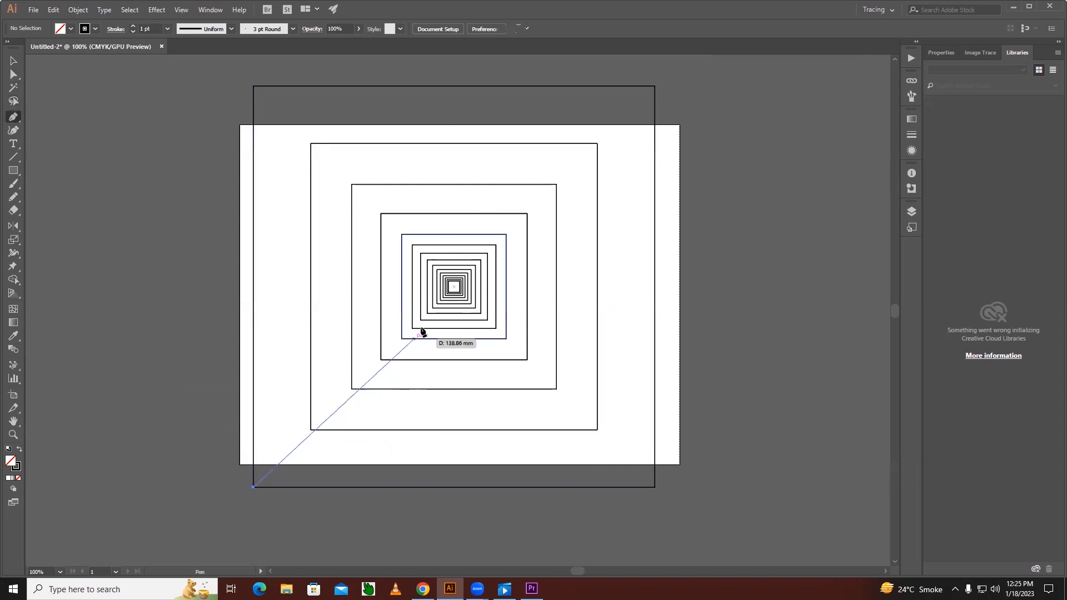
pyautogui.click(448, 287)
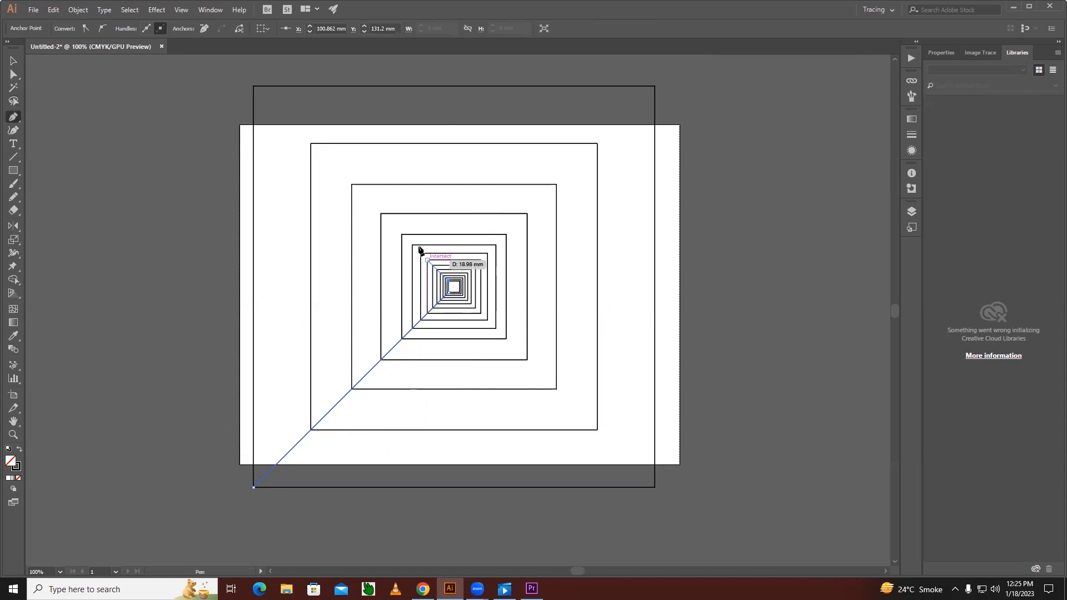
pyautogui.click(254, 86)
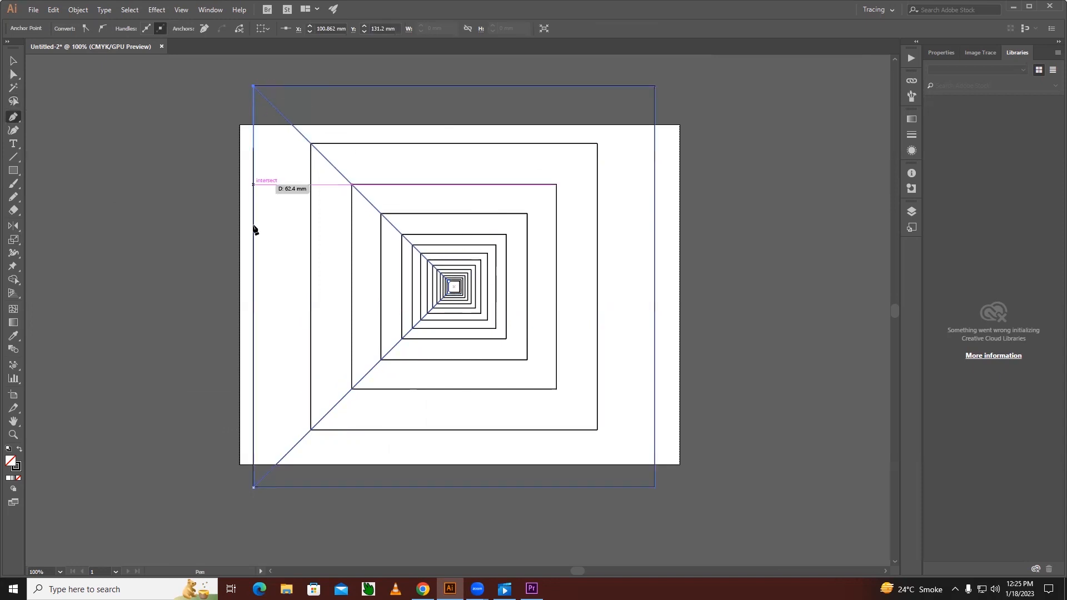
pyautogui.click(254, 488)
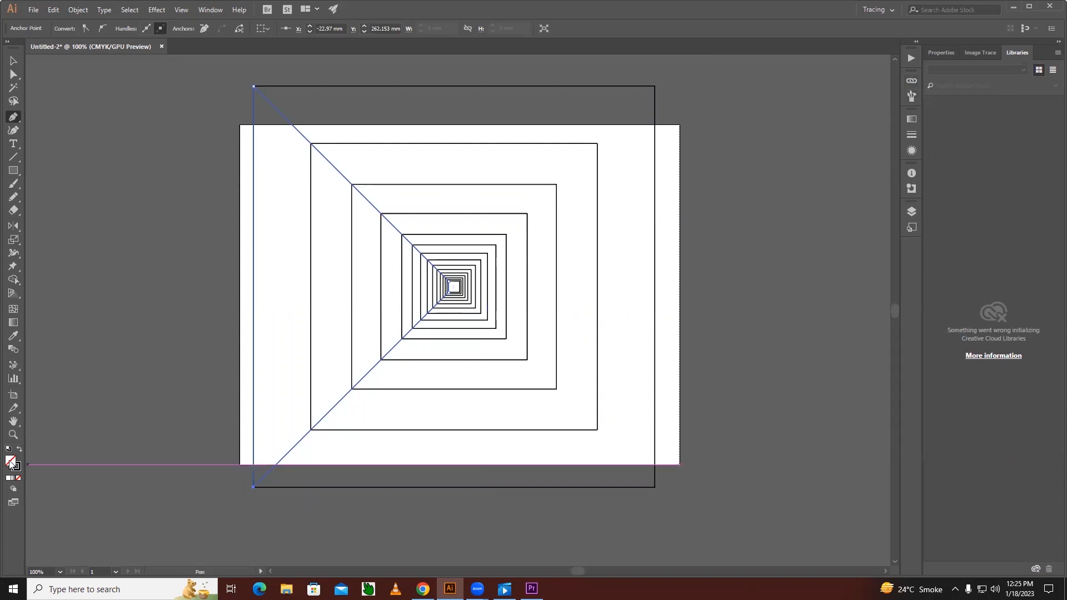
# Step: Fill the new pen shape with the dark yellow #AA9E0B and deselect it
pyautogui.doubleClick(14, 466)
pyautogui.click(611, 173)
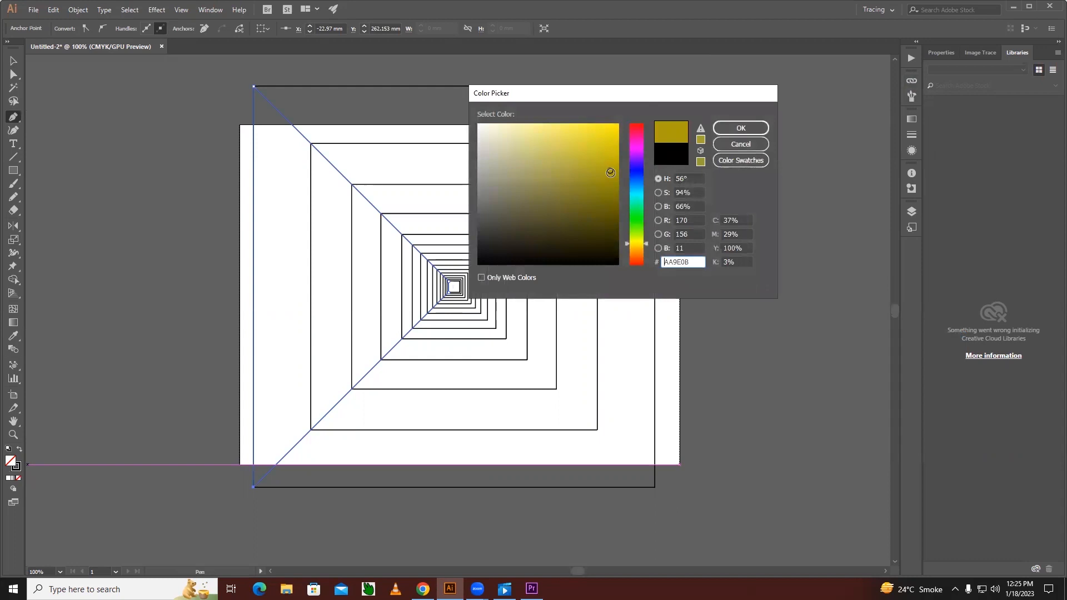
pyautogui.click(740, 128)
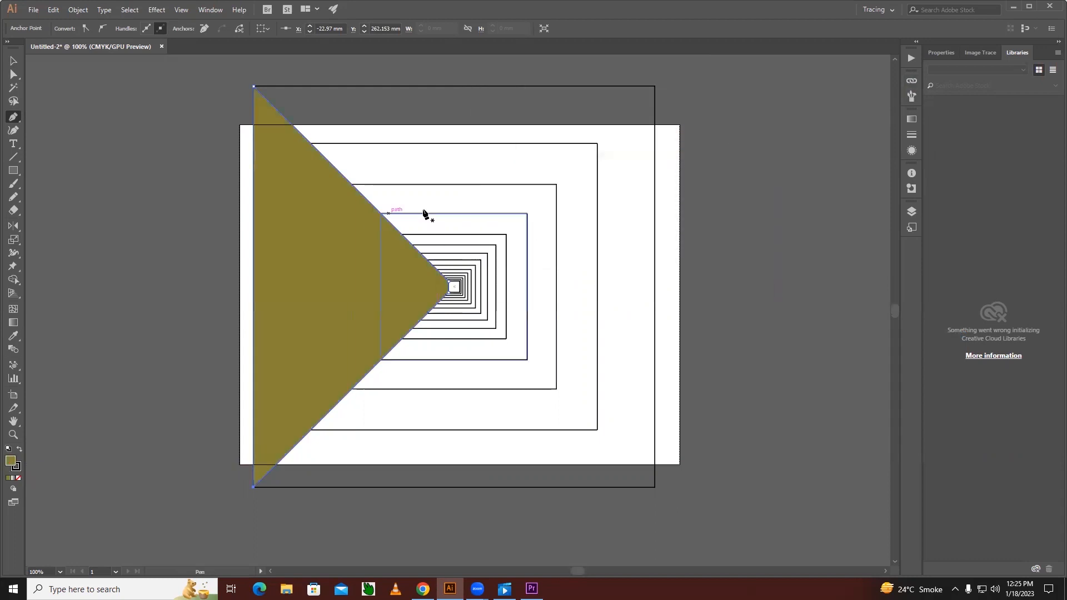
pyautogui.click(13, 61)
pyautogui.click(124, 179)
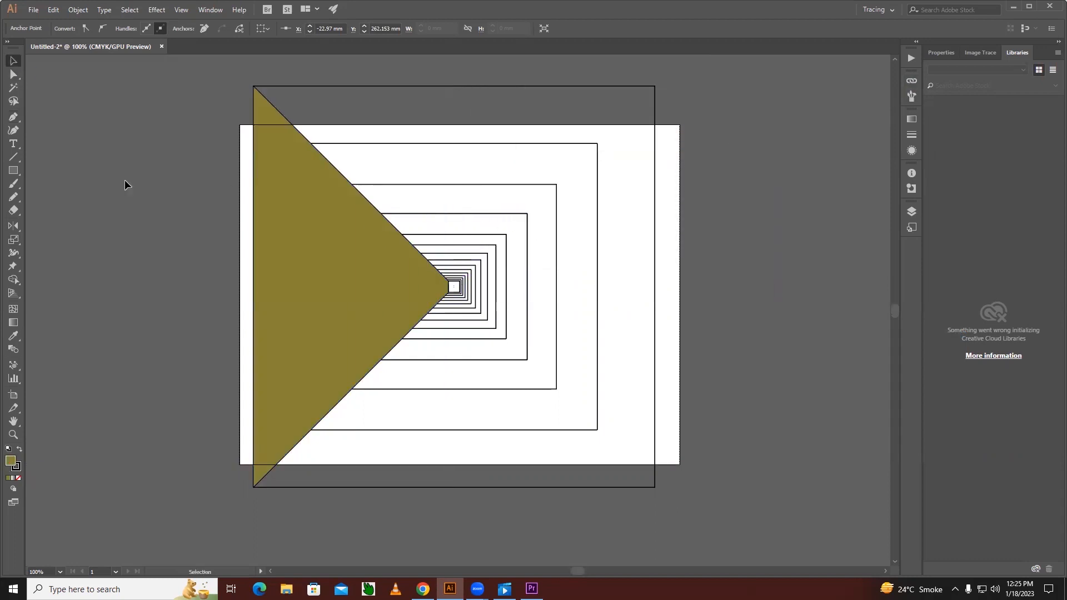
# Step: Reflect a copy of the filled shape across the vertical axis, using the innermost square's centre as the reflection point
pyautogui.click(352, 311)
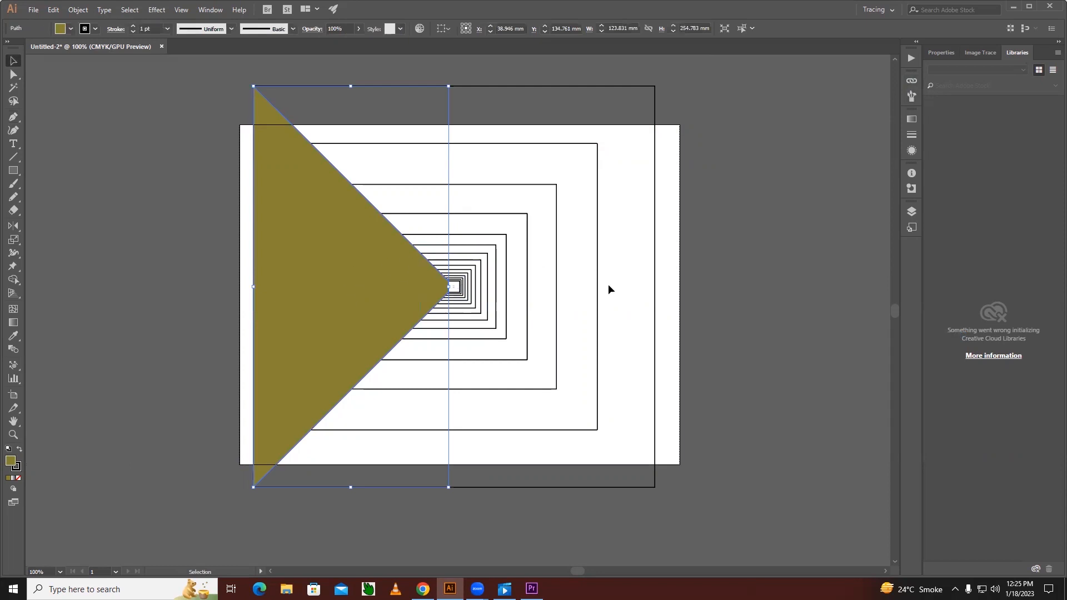
pyautogui.hotkey('ctrl', '+')
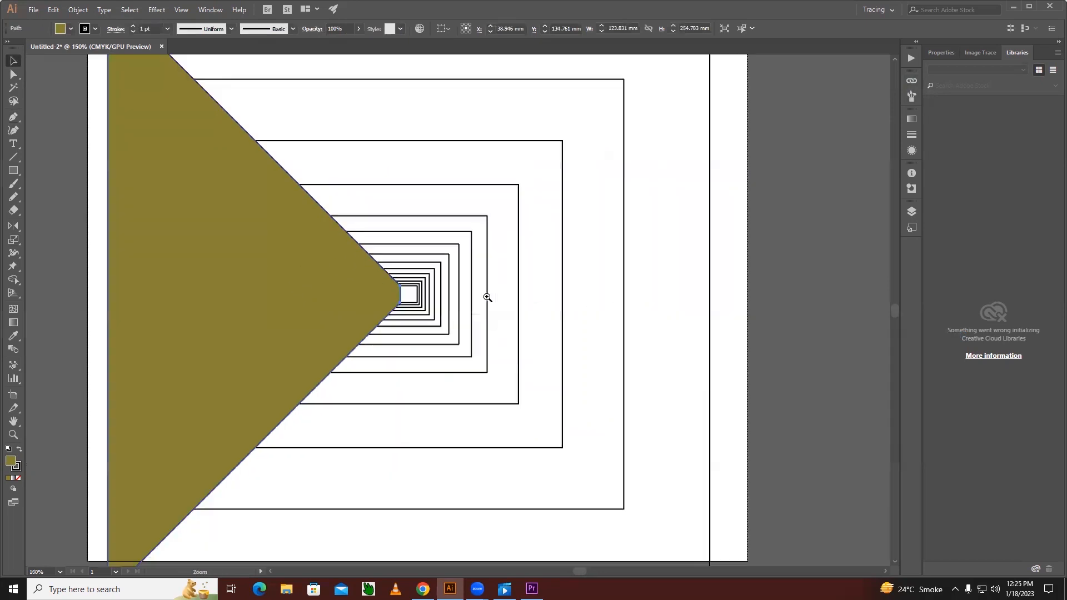
pyautogui.click(13, 227)
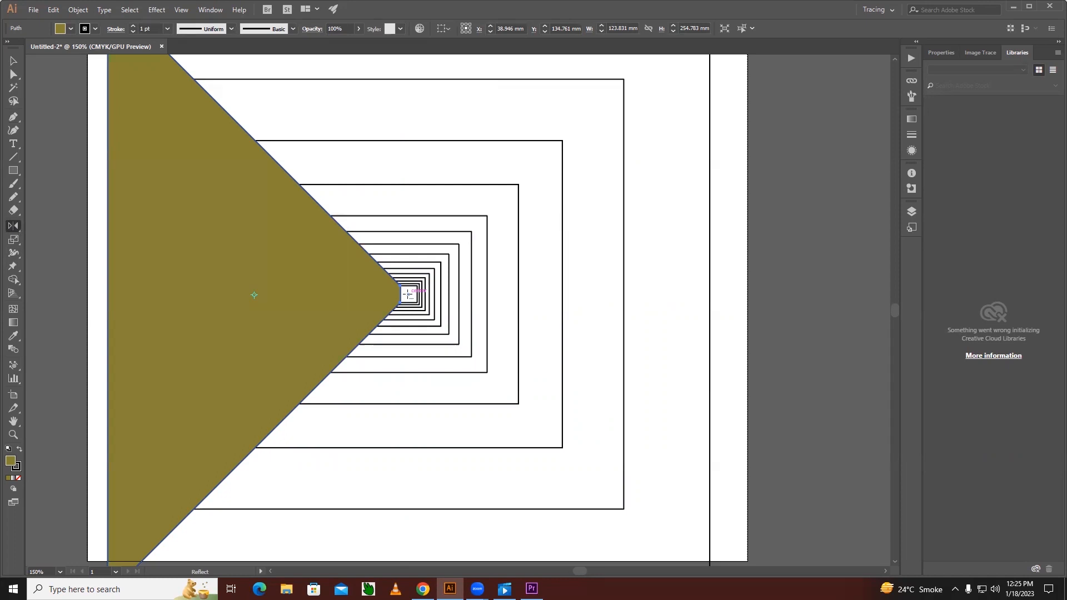
pyautogui.scroll(1, 408, 294)
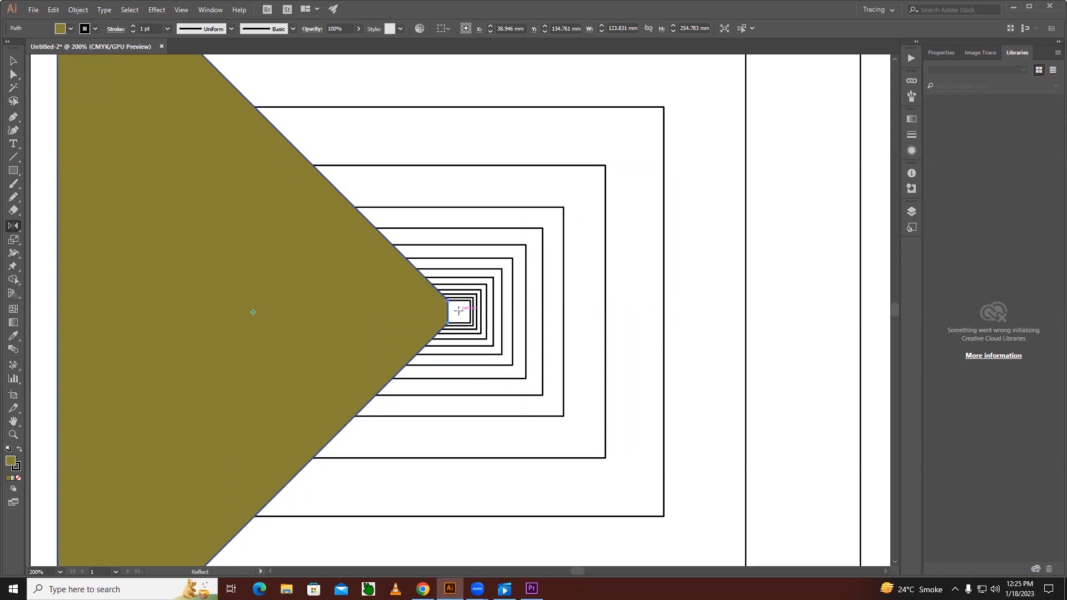
pyautogui.keyDown('alt'); pyautogui.click(458, 311); pyautogui.keyUp('alt')
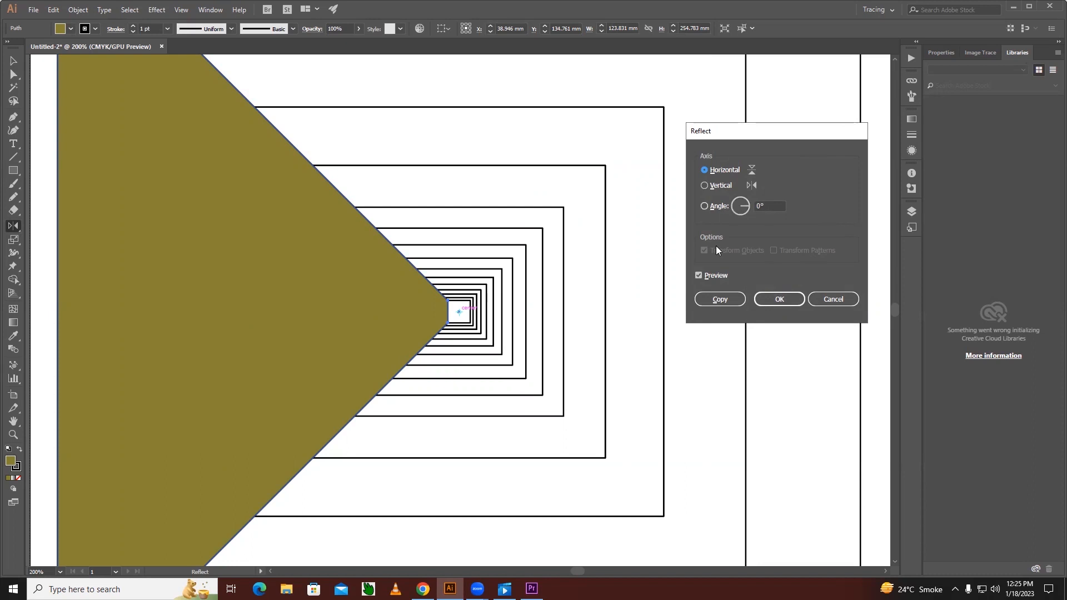
pyautogui.click(704, 186)
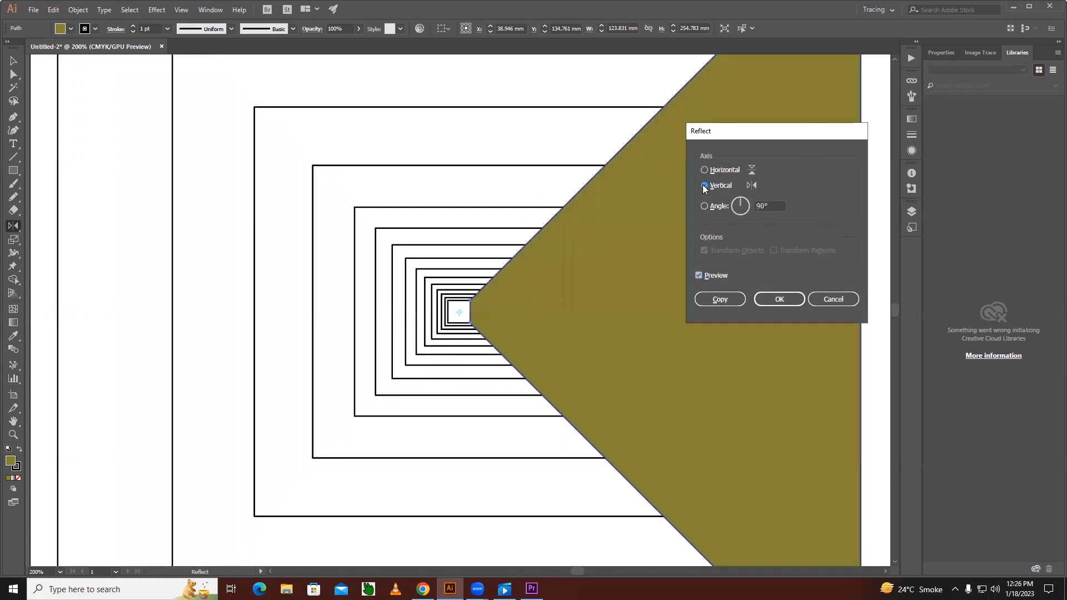
pyautogui.click(722, 302)
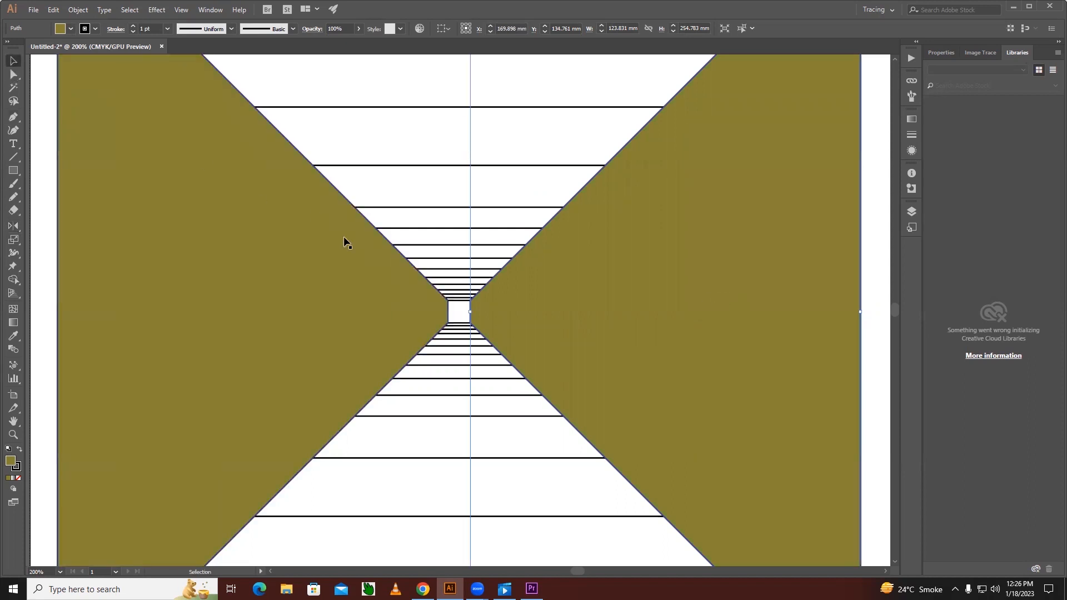
# Step: Delete all artwork to leave an empty artboard
pyautogui.keyDown('ctrl'); pyautogui.keyDown('alt'); pyautogui.click(597, 306); pyautogui.keyUp('alt'); pyautogui.keyUp('ctrl')
pyautogui.keyDown('ctrl'); pyautogui.keyDown('alt'); pyautogui.click(598, 306); pyautogui.keyUp('alt'); pyautogui.keyUp('ctrl')
pyautogui.hotkey('ctrl', 'a')
pyautogui.press('Delete')
# Step: Draw a rectangle about 122 × 30 mm near the artboard's centre and remove its fill
pyautogui.keyDown('ctrl'); pyautogui.click(328, 329); pyautogui.keyUp('ctrl')
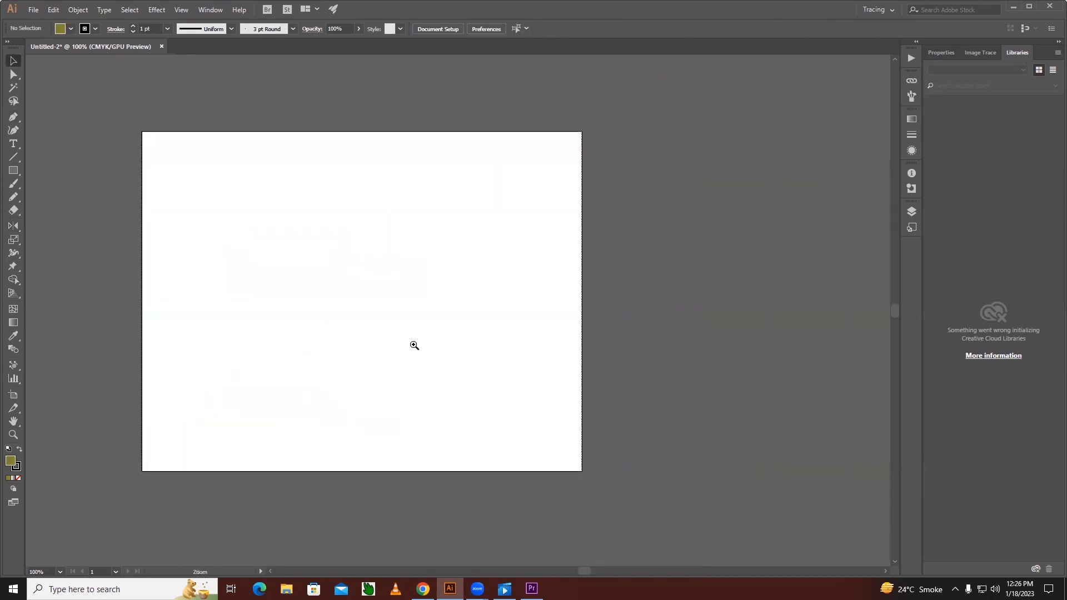
pyautogui.keyDown('ctrl'); pyautogui.click(414, 344); pyautogui.keyUp('ctrl')
pyautogui.click(14, 171)
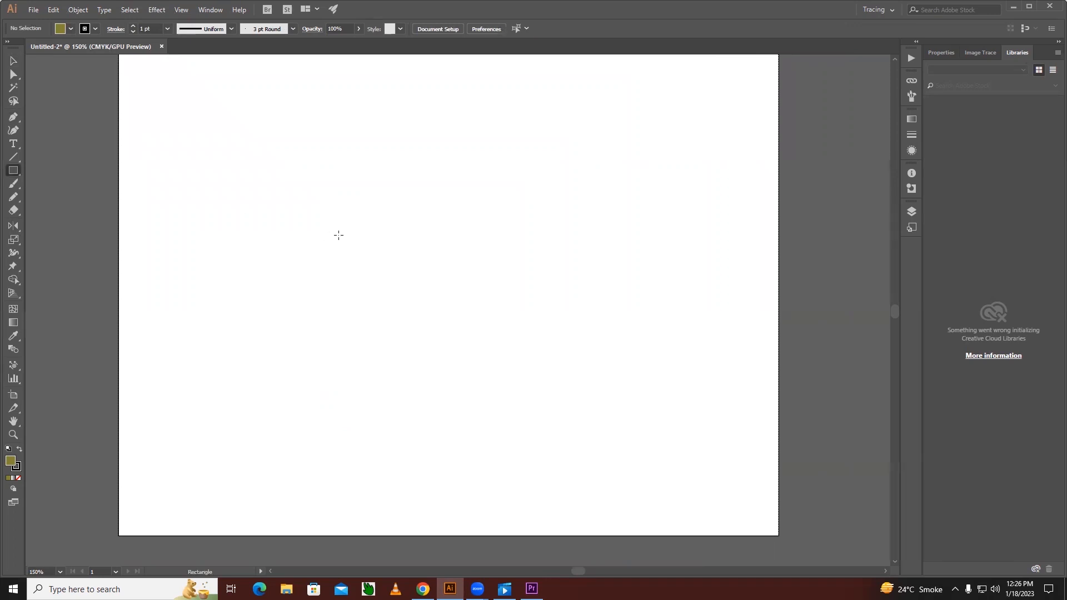
pyautogui.moveTo(323, 217); pyautogui.dragTo(611, 288)
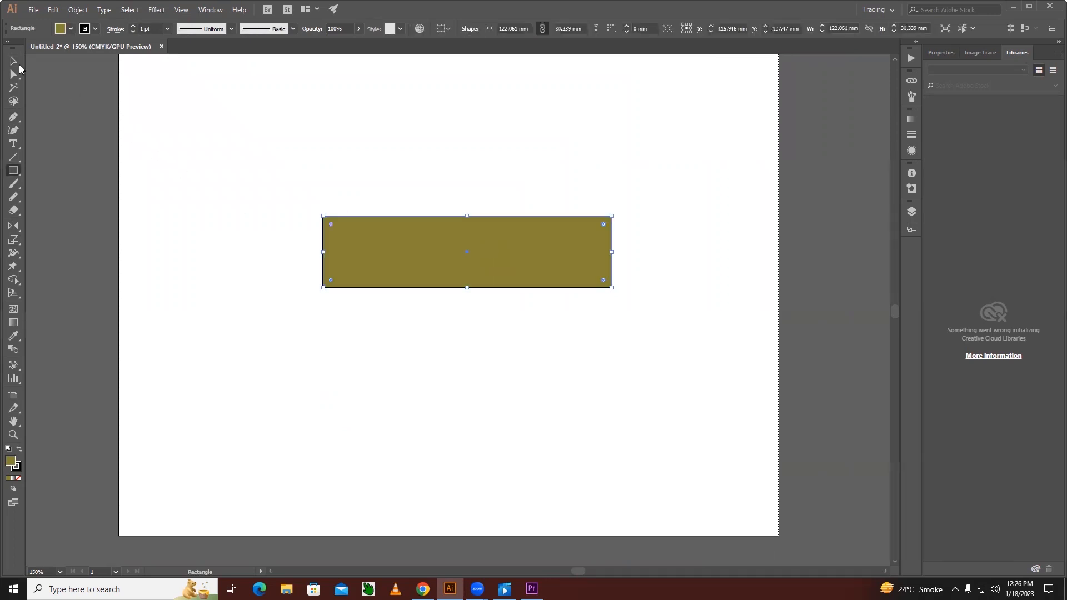
pyautogui.click(19, 65)
pyautogui.click(19, 478)
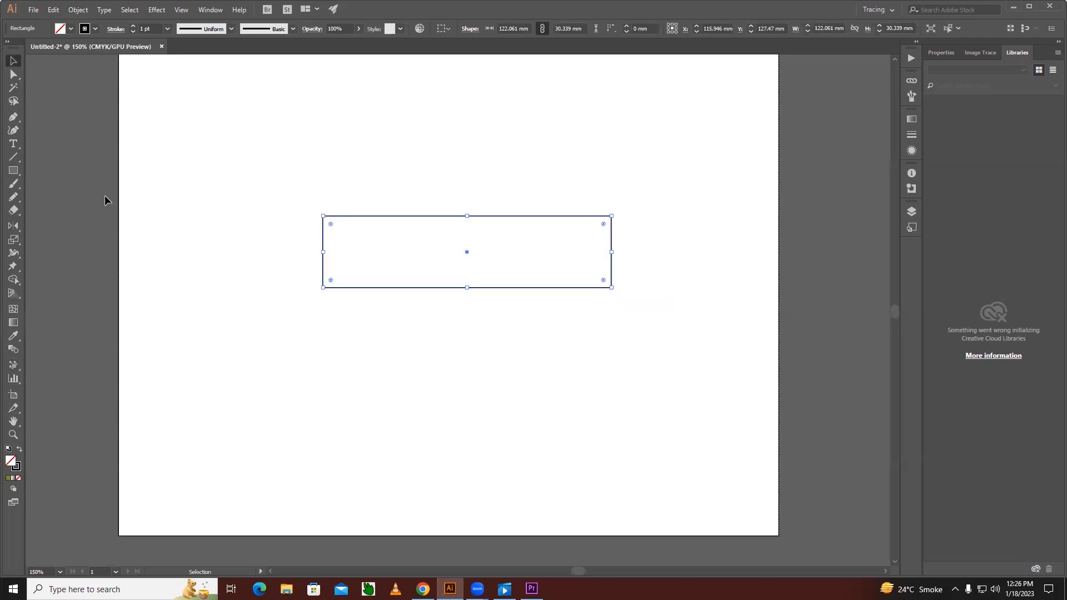
# Step: Move the rectangle's upper-left and upper-right corner points inward by equal amounts to form a trapezoid
pyautogui.click(13, 74)
pyautogui.moveTo(256, 184); pyautogui.dragTo(347, 239)
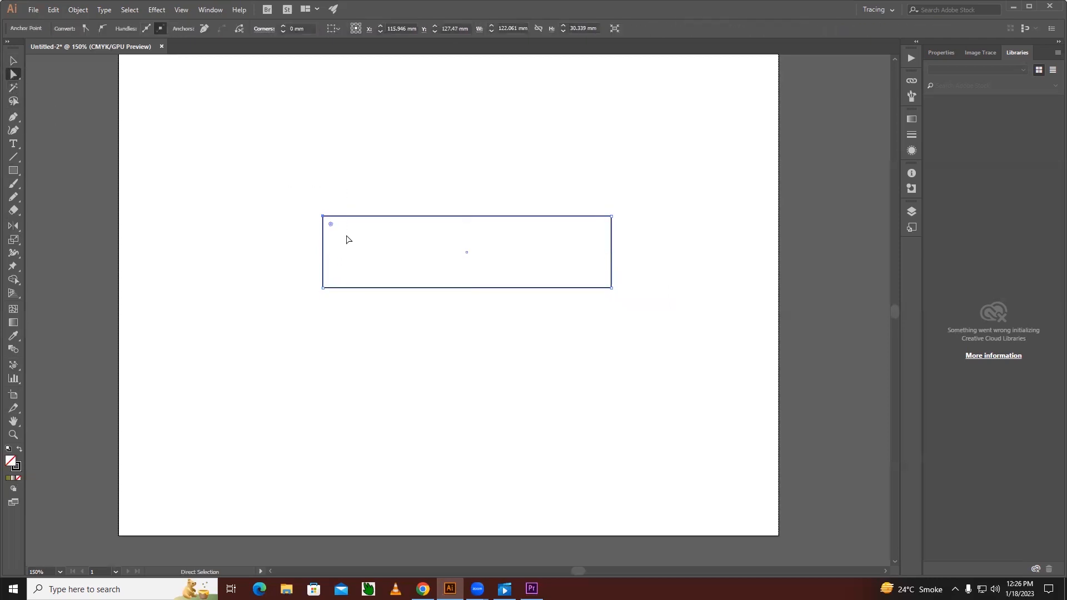
pyautogui.hotkey('shift', 'Right')
pyautogui.hotkey('shift', 'Right')
pyautogui.hotkey('shift', 'Right')
pyautogui.hotkey('shift', 'Right')
pyautogui.hotkey('shift', 'Right')
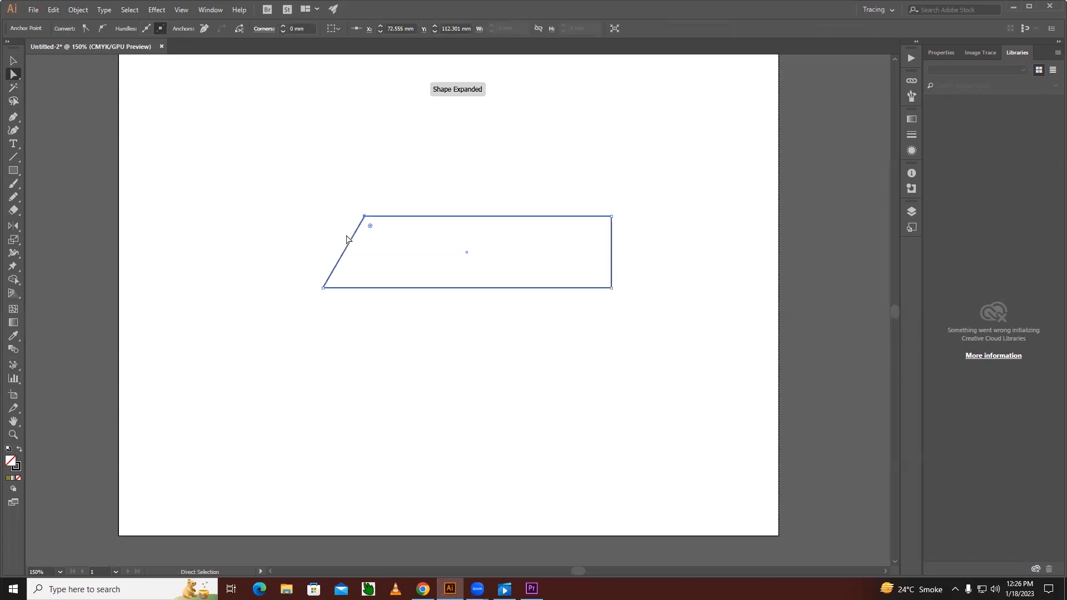
pyautogui.moveTo(609, 202); pyautogui.dragTo(632, 245)
pyautogui.hotkey('shift', 'Left')
pyautogui.hotkey('shift', 'Left')
pyautogui.hotkey('shift', 'Left')
pyautogui.hotkey('shift', 'Left')
pyautogui.hotkey('shift', 'Left')
# Step: Lower the trapezoid's two upper corner points together to flatten it to about 20 mm high
pyautogui.moveTo(319, 178); pyautogui.dragTo(590, 231)
pyautogui.hotkey('shift', 'Down')
pyautogui.hotkey('shift', 'Down')
pyautogui.hotkey('shift', 'Down')
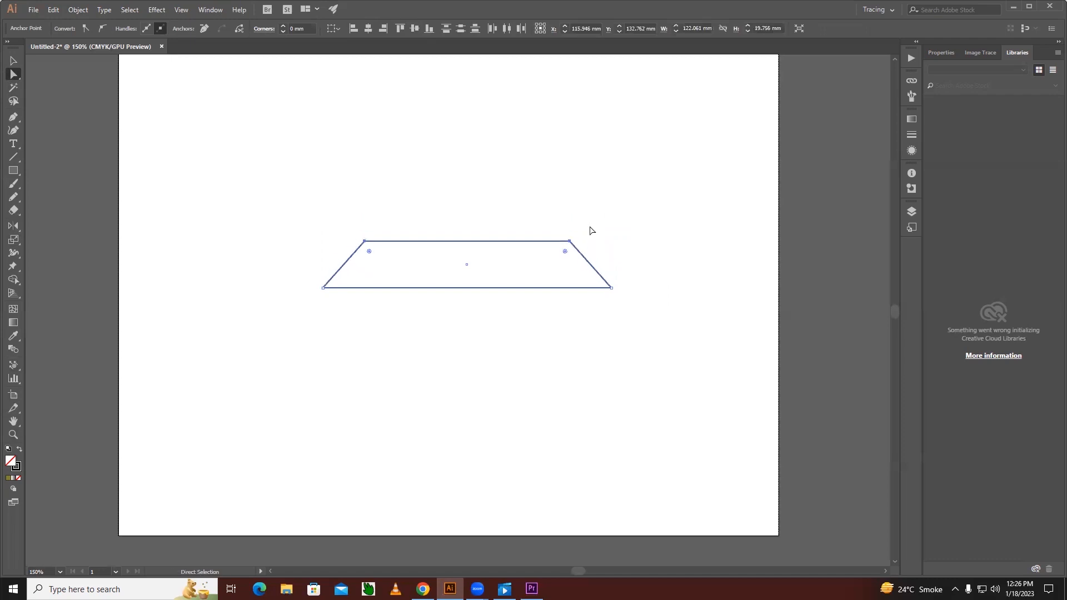
# Step: Draw a thin rectangle along the trapezoid's base as the tabletop edge, and a leg about 7.3 × 52.9 mm below its left end
pyautogui.click(14, 171)
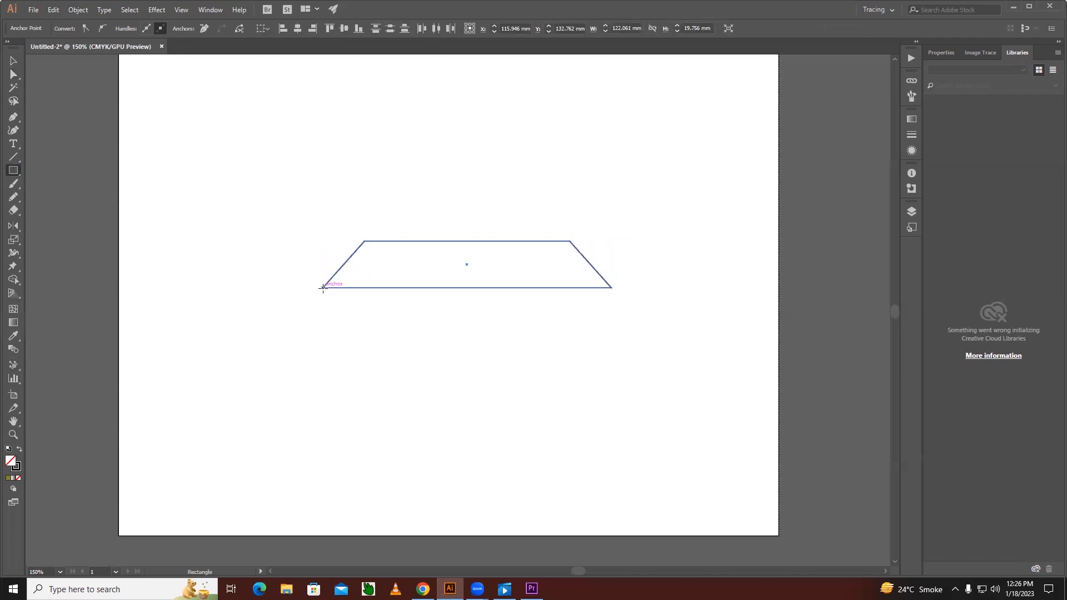
pyautogui.moveTo(323, 287); pyautogui.dragTo(612, 304)
pyautogui.moveTo(332, 303); pyautogui.dragTo(349, 429)
# Step: Duplicate the leg slightly to its right and shorten the copy from its lower end to form the back leg
pyautogui.press('v')
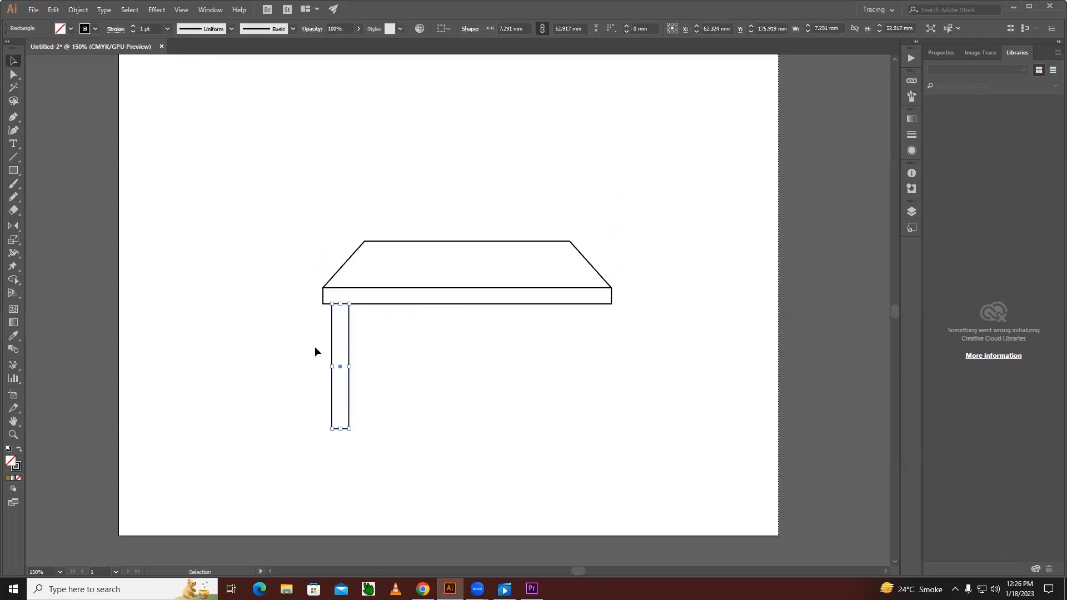
pyautogui.moveTo(349, 349)
pyautogui.mouseDown()
pyautogui.moveTo(381, 348)
pyautogui.moveTo(331, 339)
pyautogui.mouseUp()
pyautogui.click(419, 351)
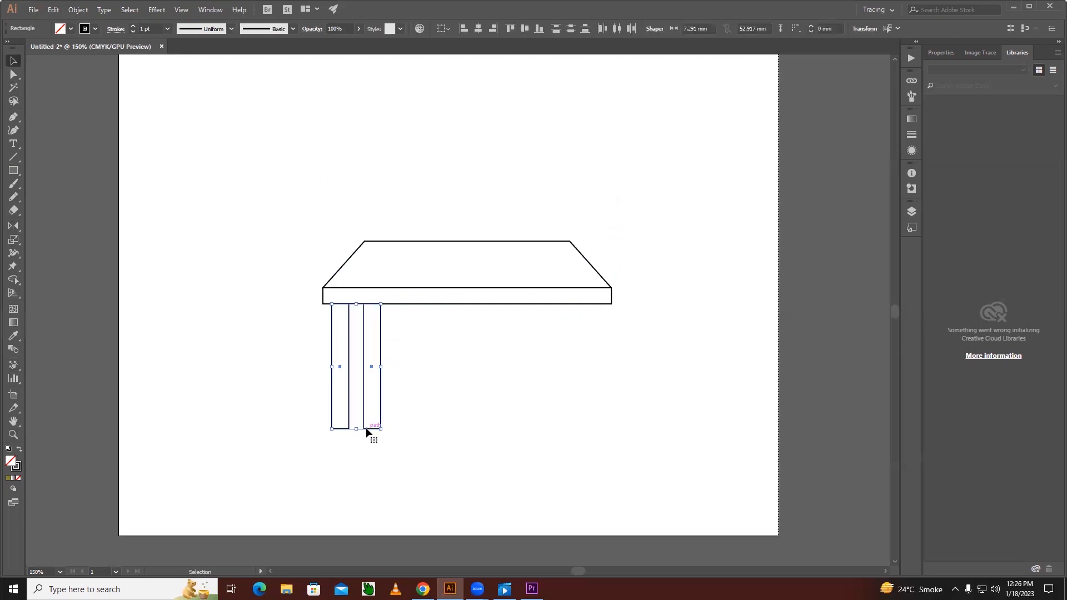
pyautogui.click(381, 438)
pyautogui.click(372, 429)
pyautogui.moveTo(373, 428); pyautogui.dragTo(372, 385)
pyautogui.click(431, 385)
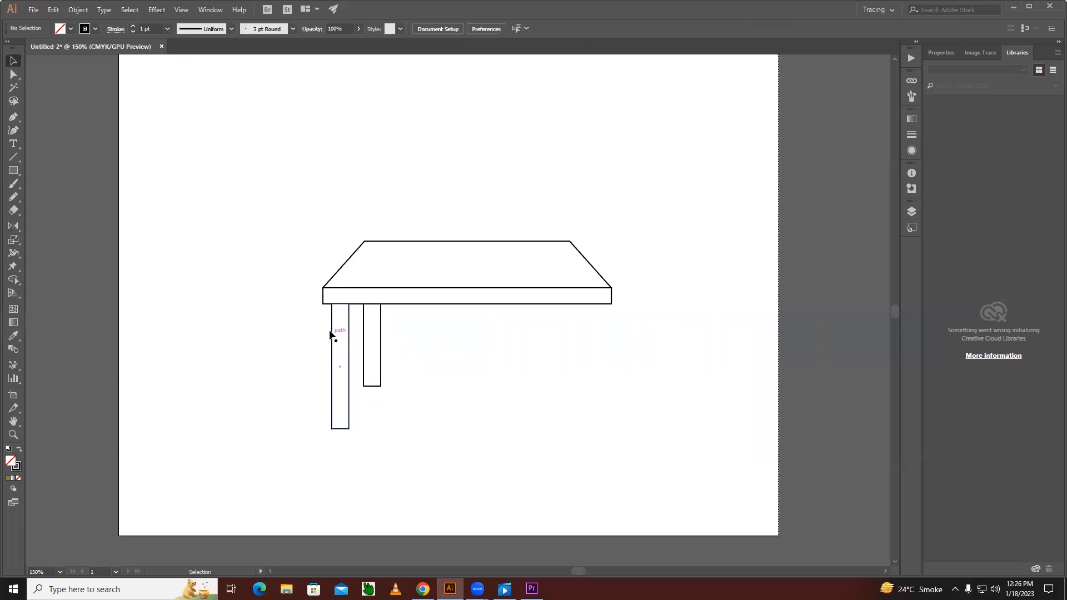
# Step: Try copying both left legs under the tabletop's right end, and delete the copies
pyautogui.moveTo(463, 337); pyautogui.dragTo(579, 341)
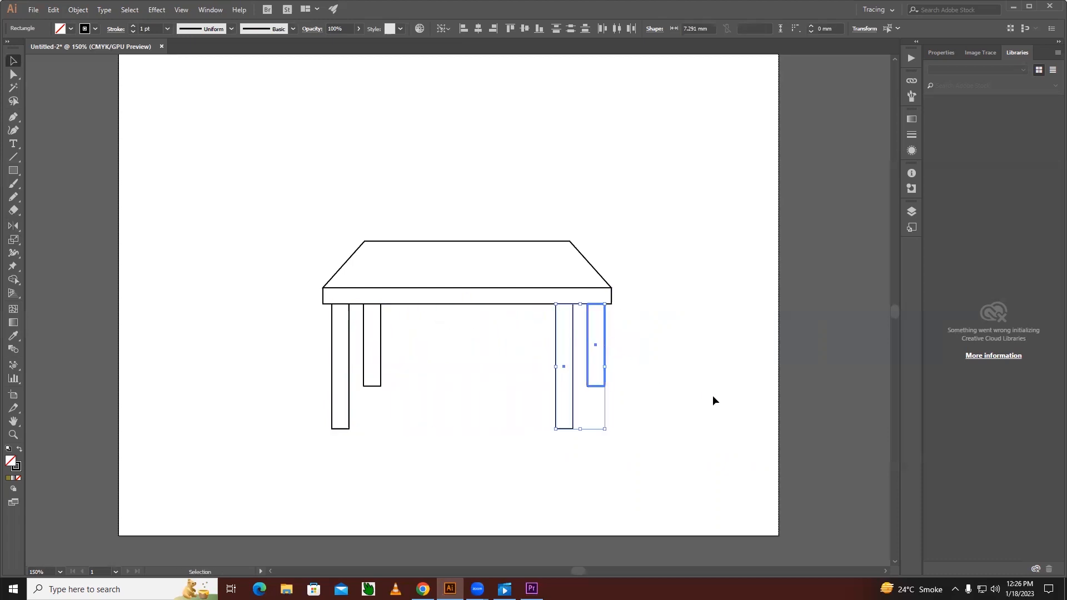
pyautogui.press('Delete')
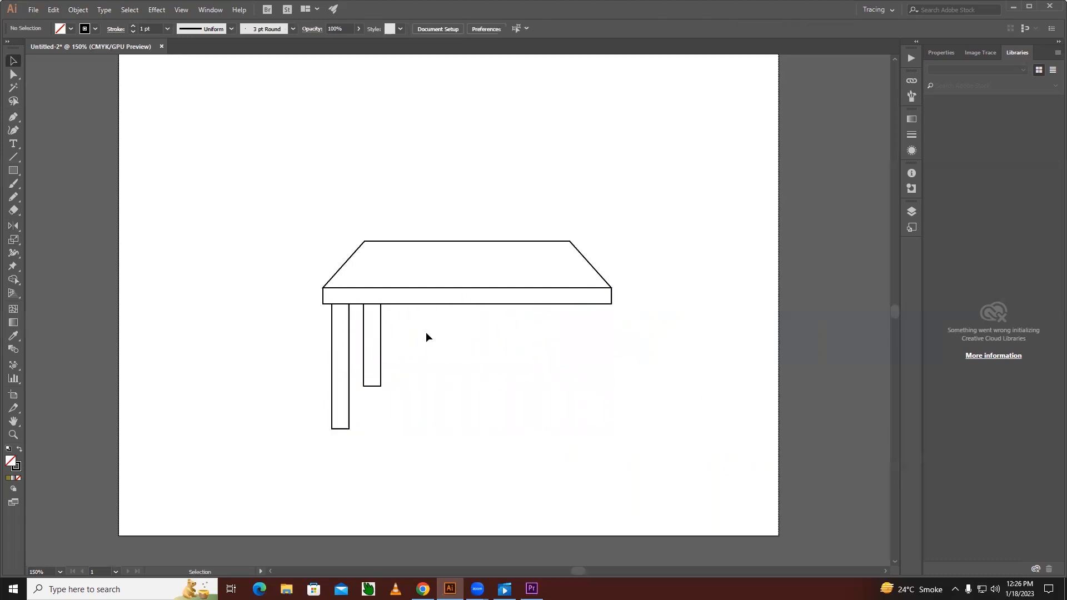
# Step: In outline view, reflect a copy of both left legs across the vertical axis through the centre of the tabletop edge
pyautogui.moveTo(328, 337); pyautogui.dragTo(326, 335)
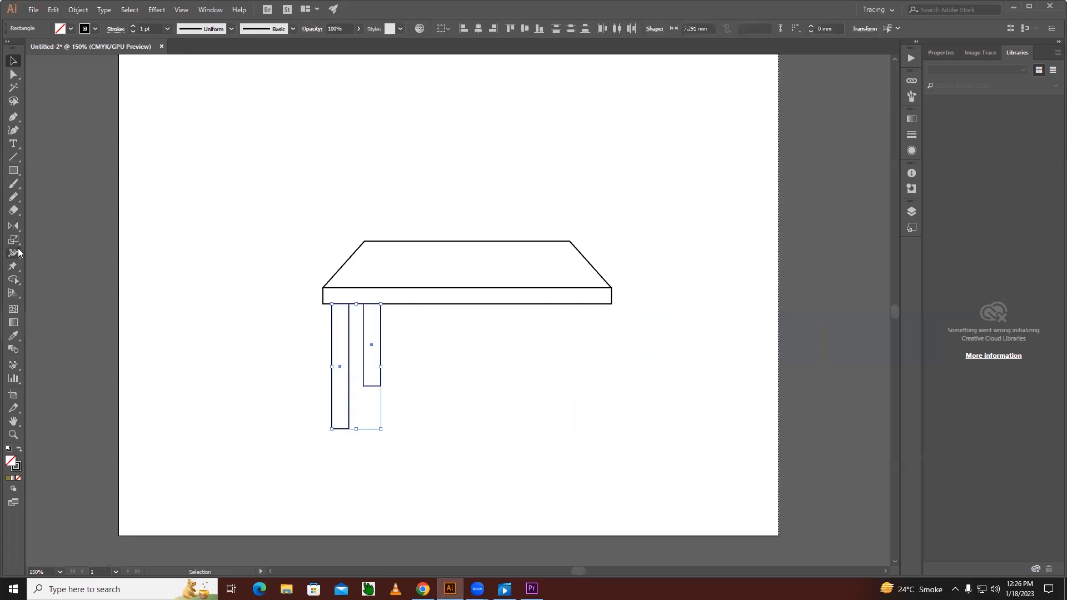
pyautogui.click(13, 226)
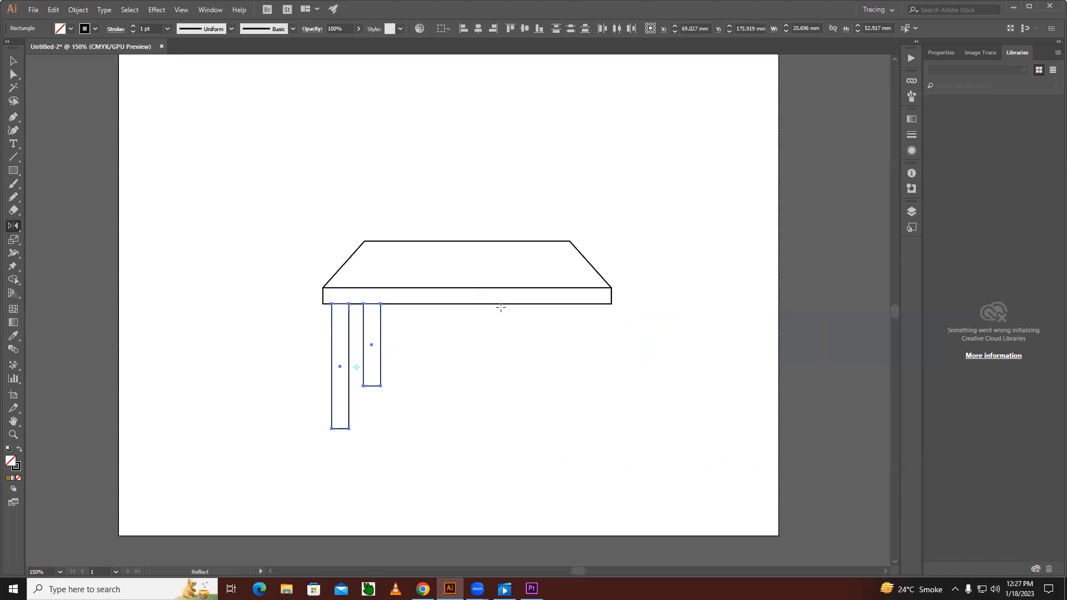
pyautogui.hotkey('ctrl', 'y')
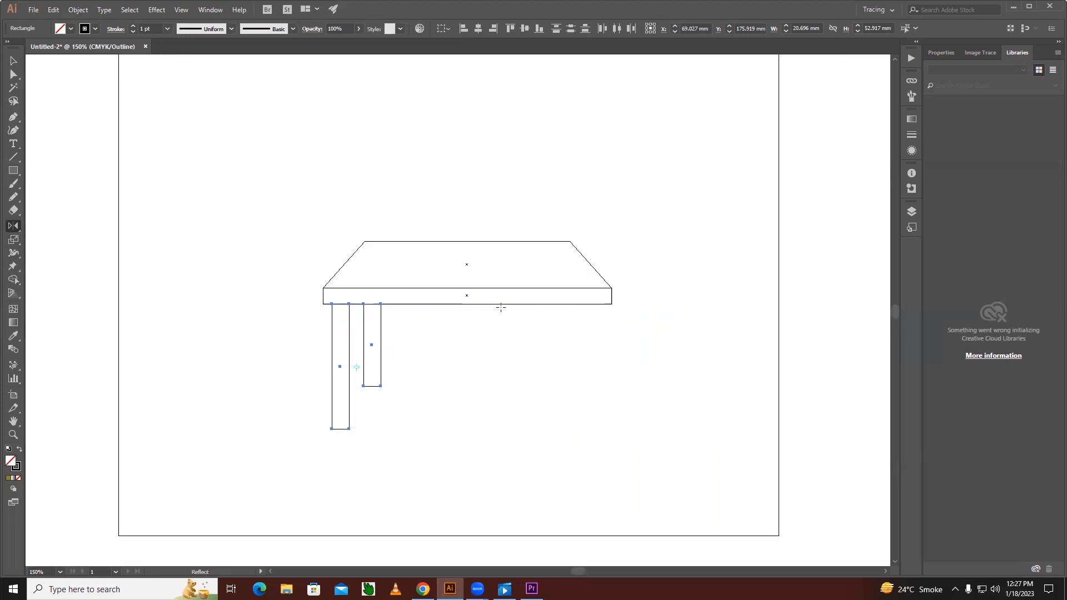
pyautogui.keyDown('alt'); pyautogui.click(465, 296); pyautogui.keyUp('alt')
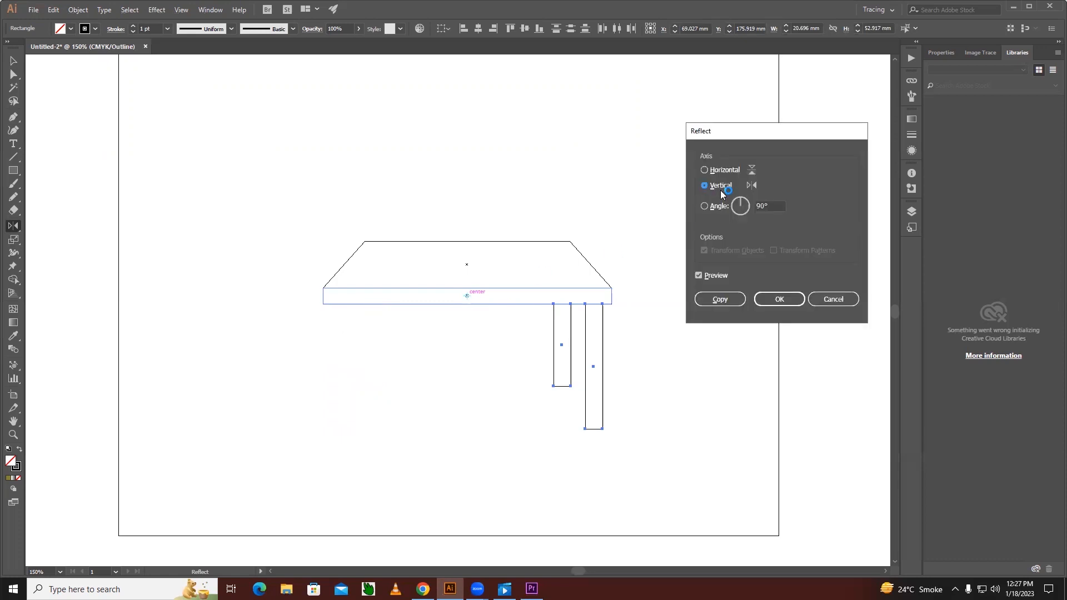
pyautogui.click(698, 275)
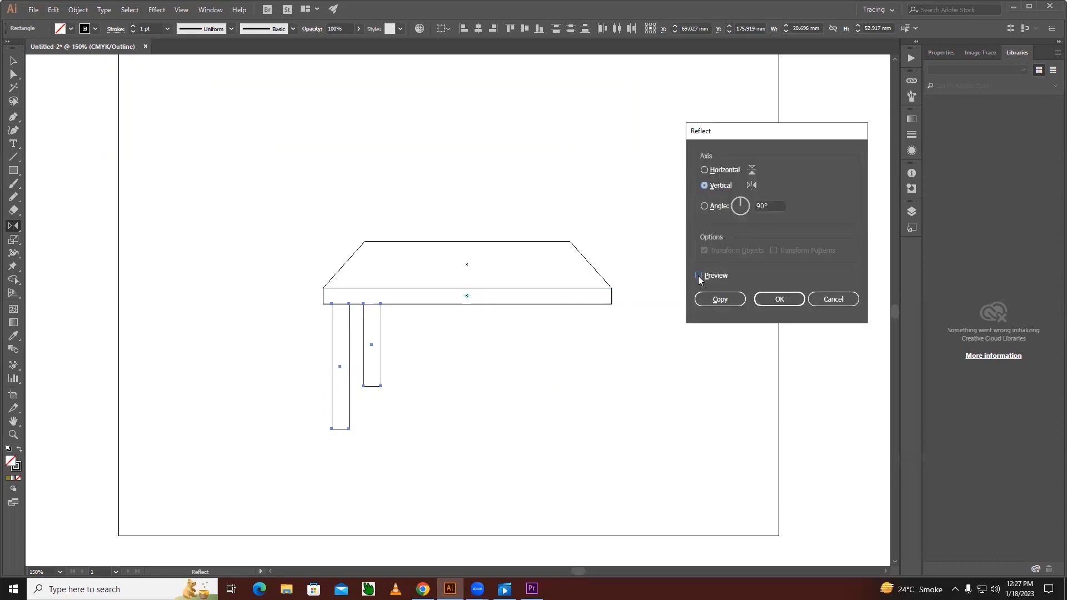
pyautogui.click(699, 275)
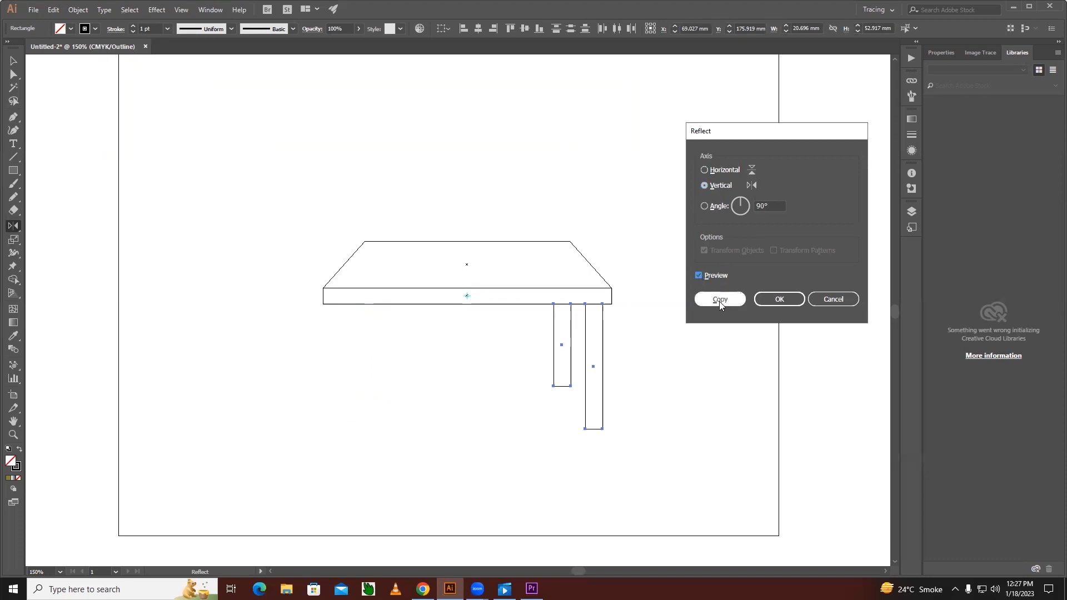
pyautogui.click(719, 301)
# Step: Deselect the mirrored legs and return the drawing from outline to preview display
pyautogui.click(14, 61)
pyautogui.click(289, 121)
pyautogui.press('a')
pyautogui.hotkey('ctrl', 'y')
pyautogui.press('v')
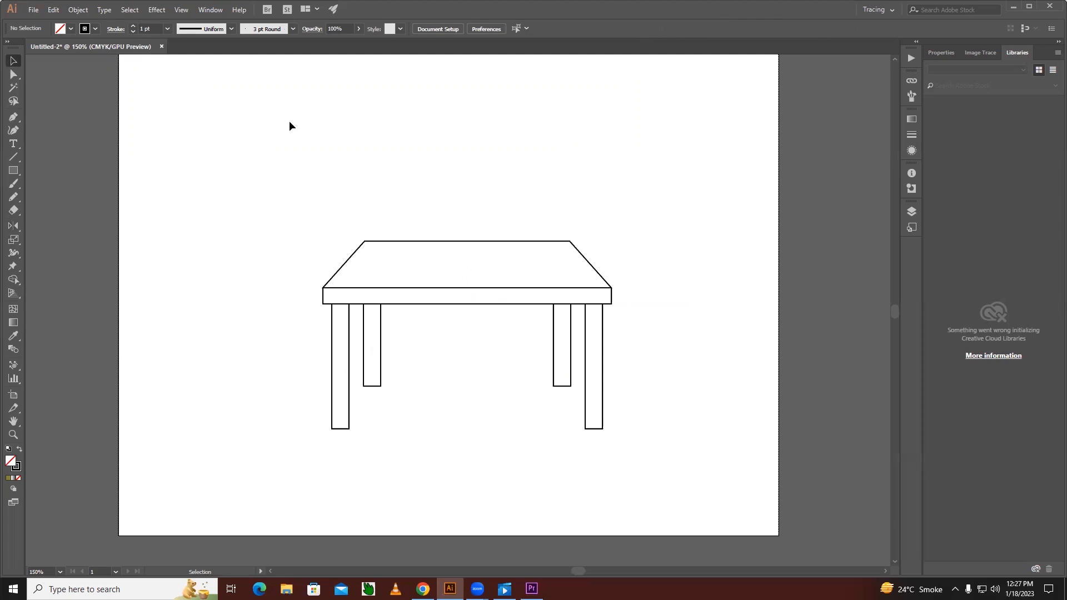
pyautogui.click(13, 227)
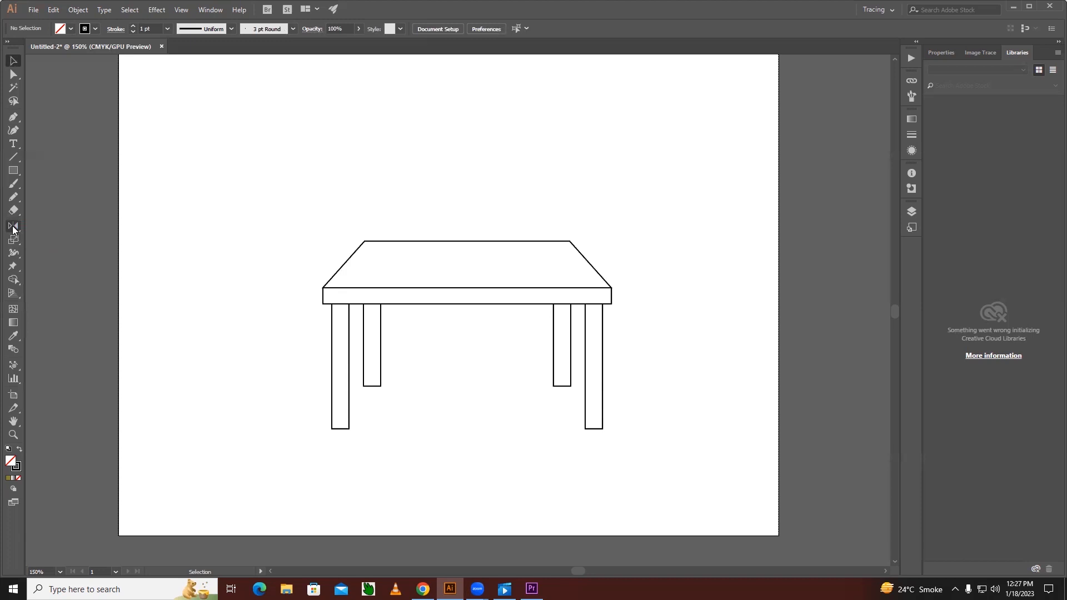